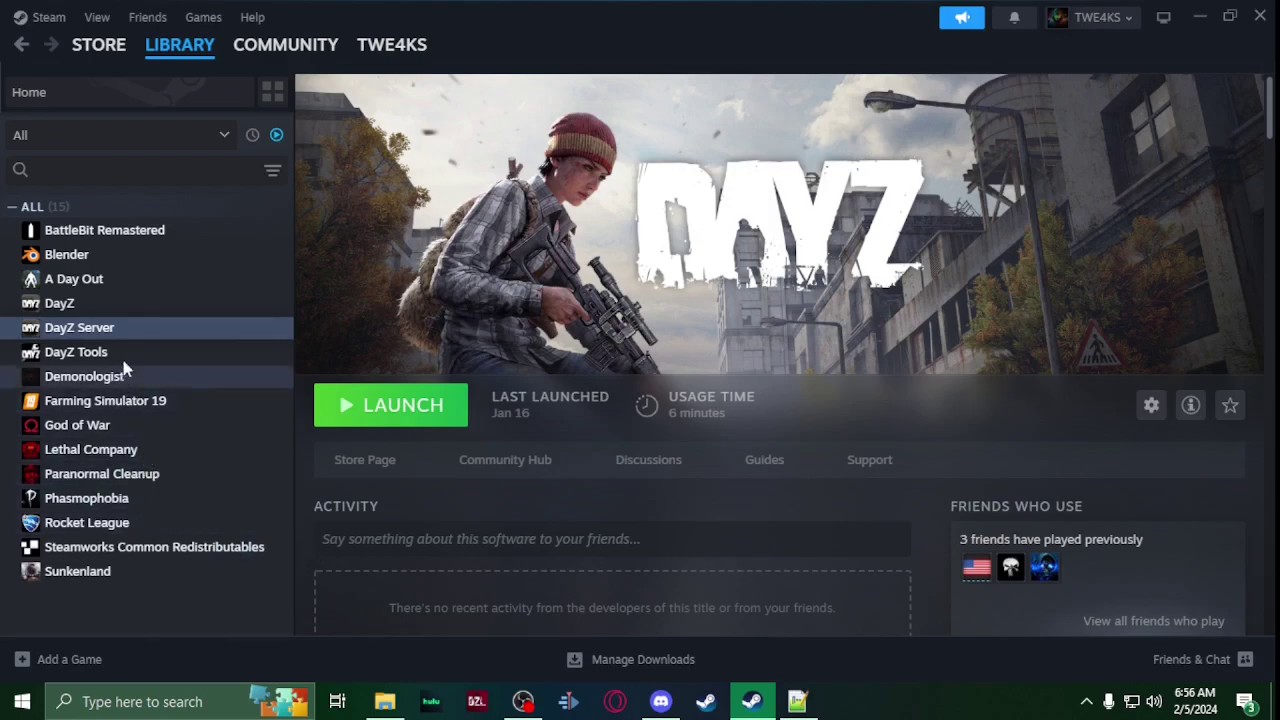
Step: Select DayZ Server in the Steam Library sidebar to show its page
click(120, 333)
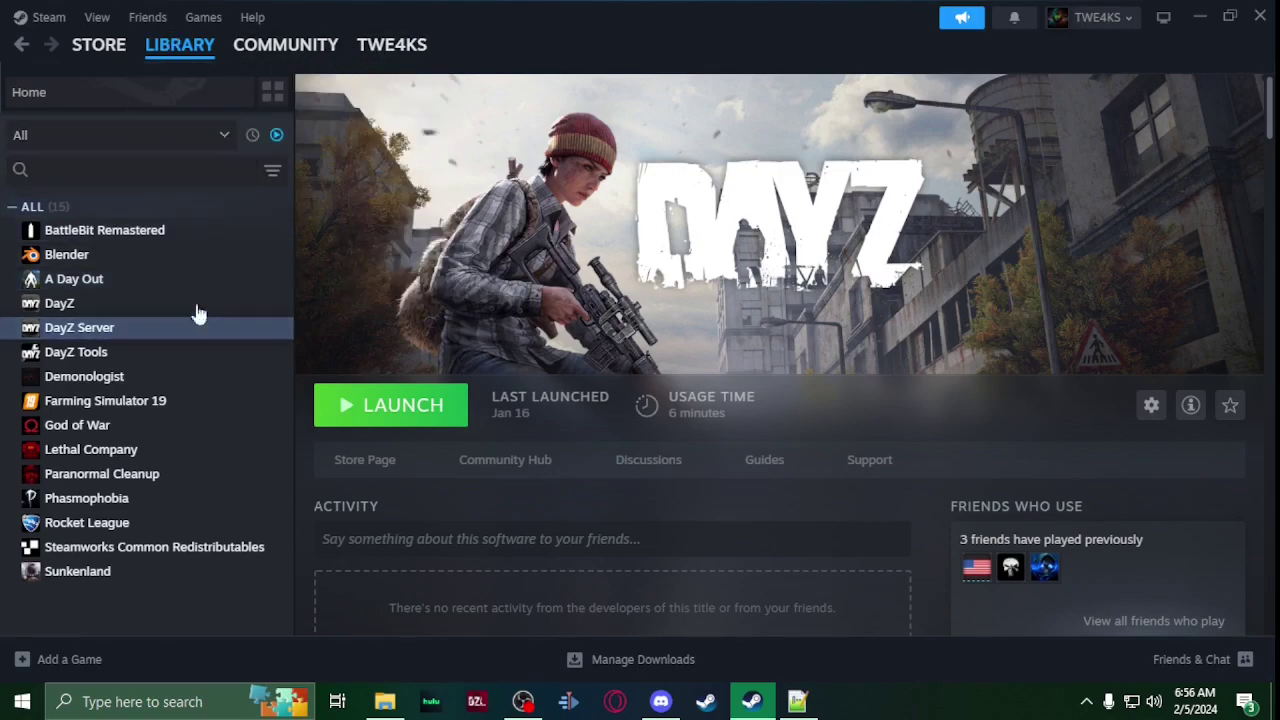
Step: Toggle the library list between all and installed games, then bring up DayZ Server's Manage menu
click(101, 146)
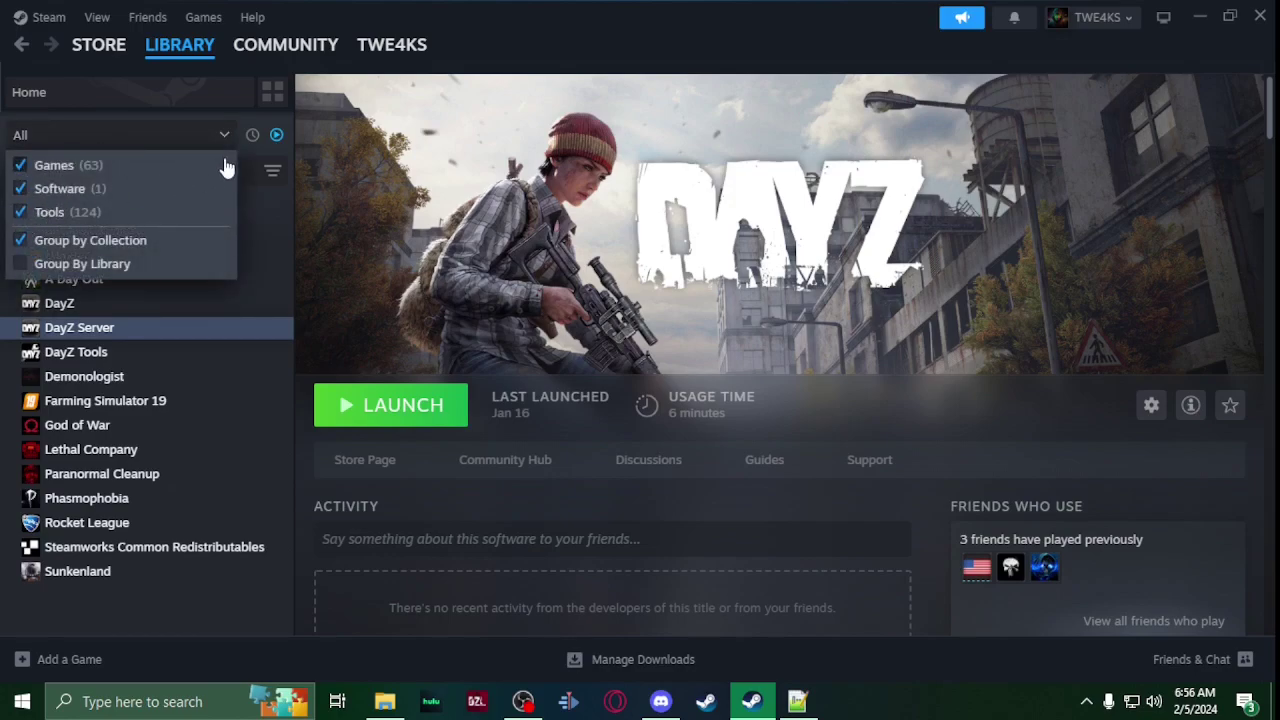
click(276, 139)
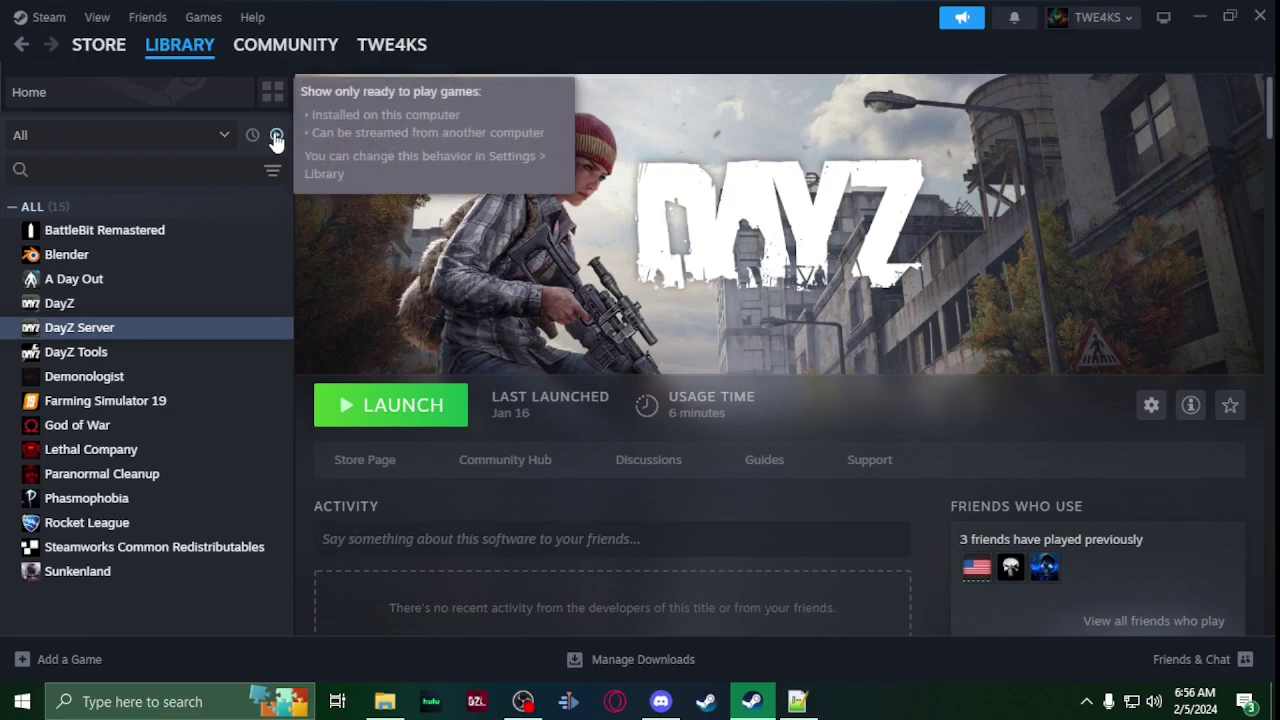
click(276, 139)
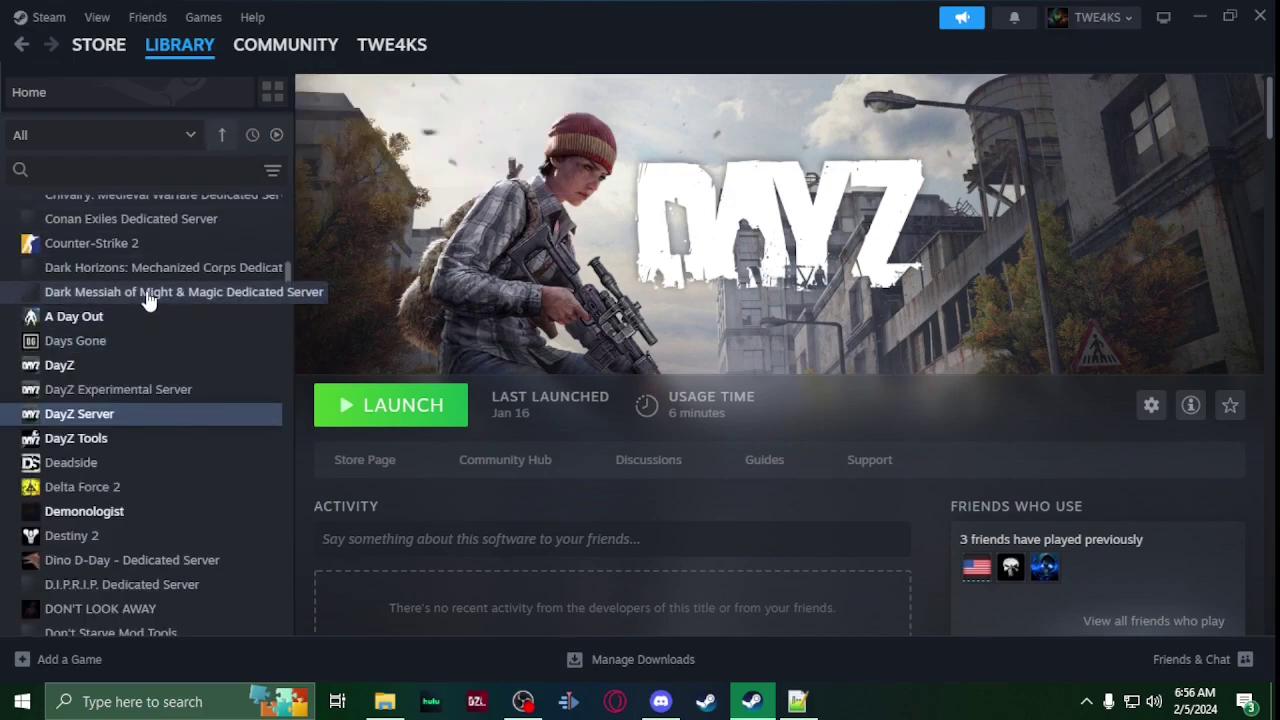
scroll(146, 299, down, 1)
scroll(143, 318, up, 1)
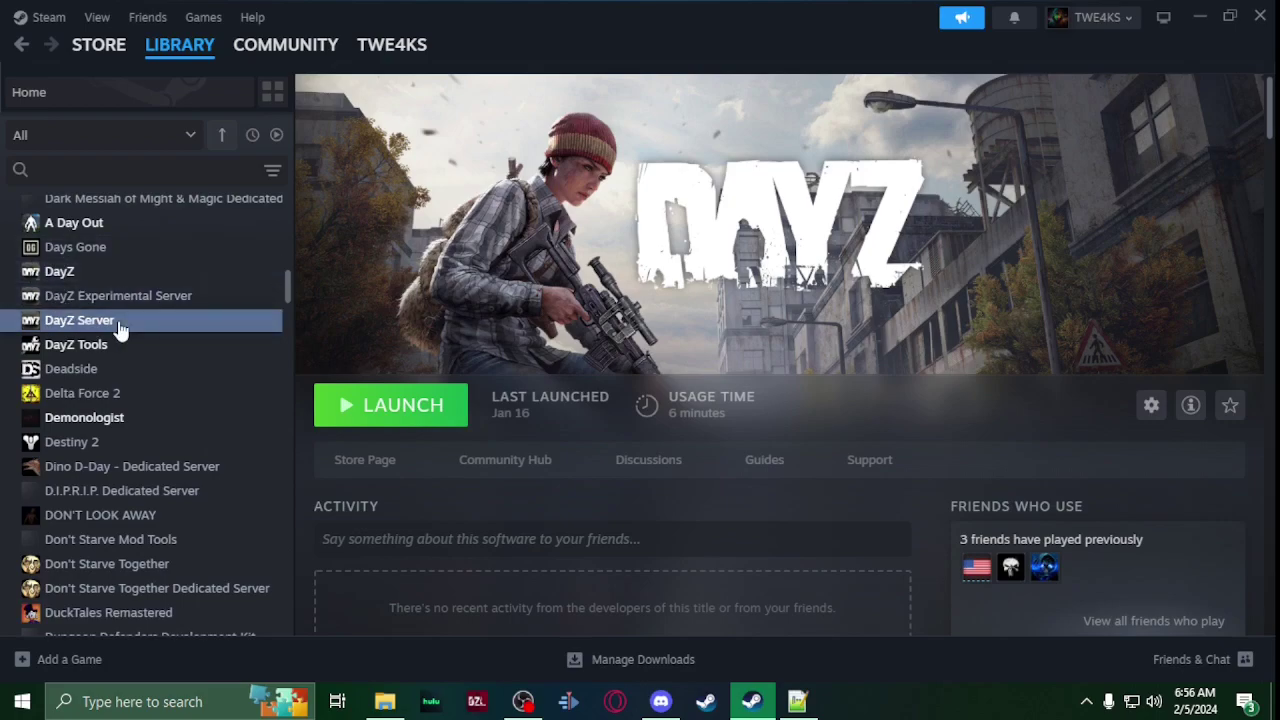
click(276, 136)
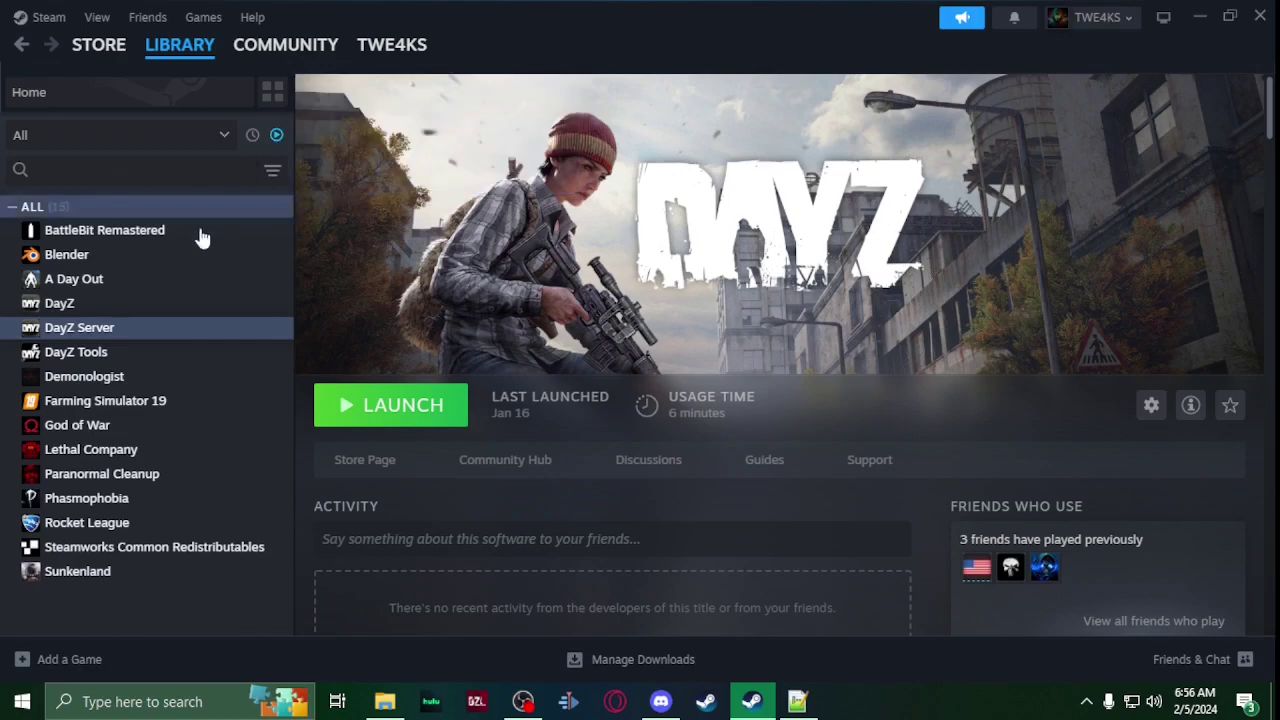
right_click(128, 331)
mouse_move(188, 444)
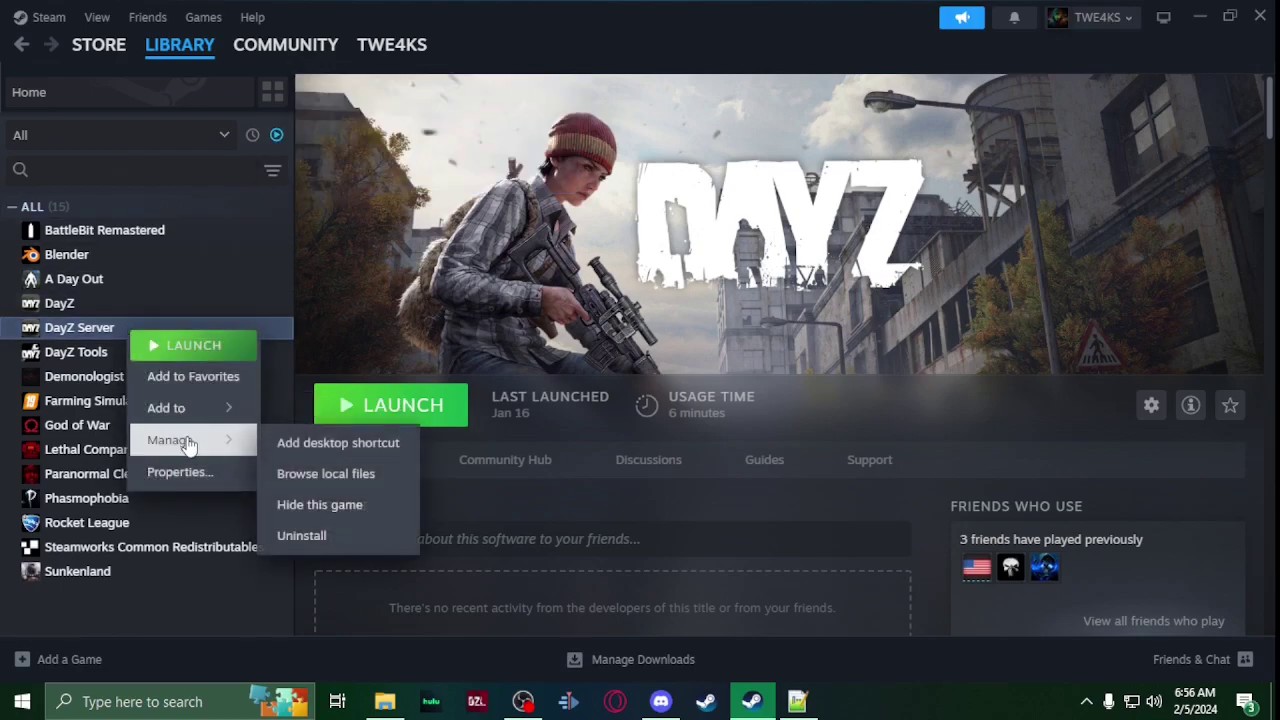
Step: Browse DayZ Server's local files and open serverDZ.cfg for editing
click(377, 474)
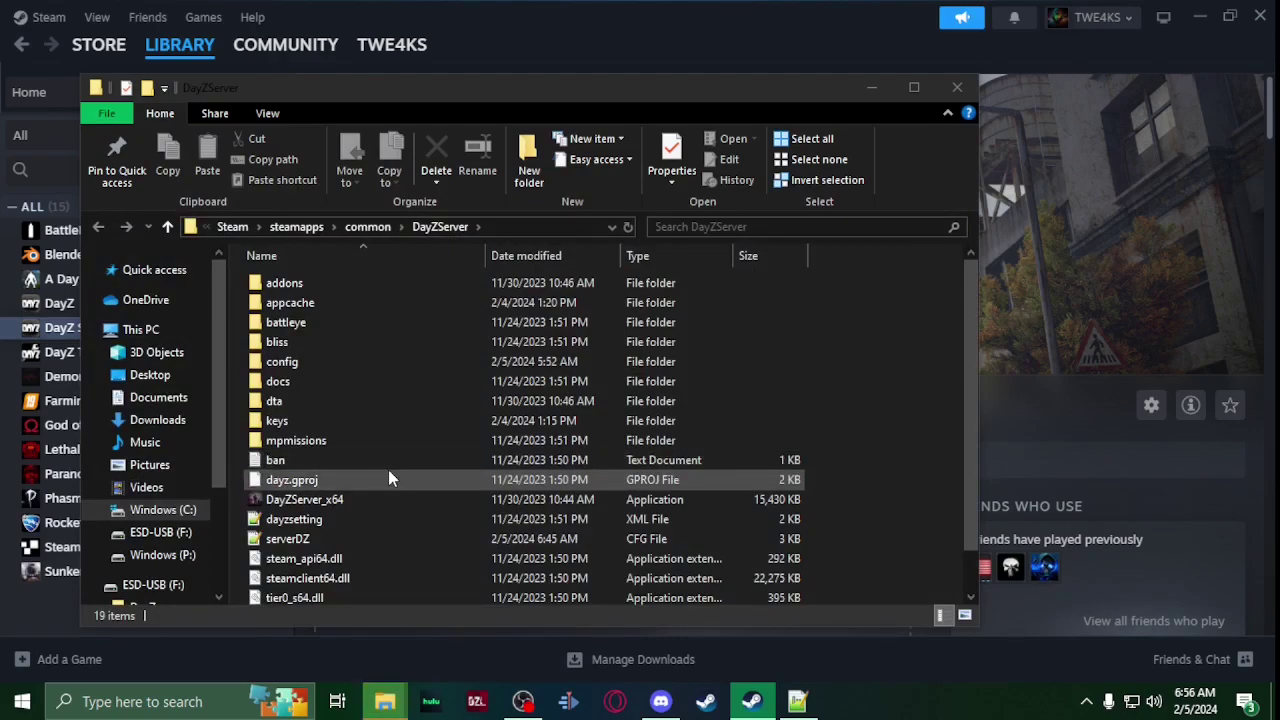
scroll(388, 469, down, 1)
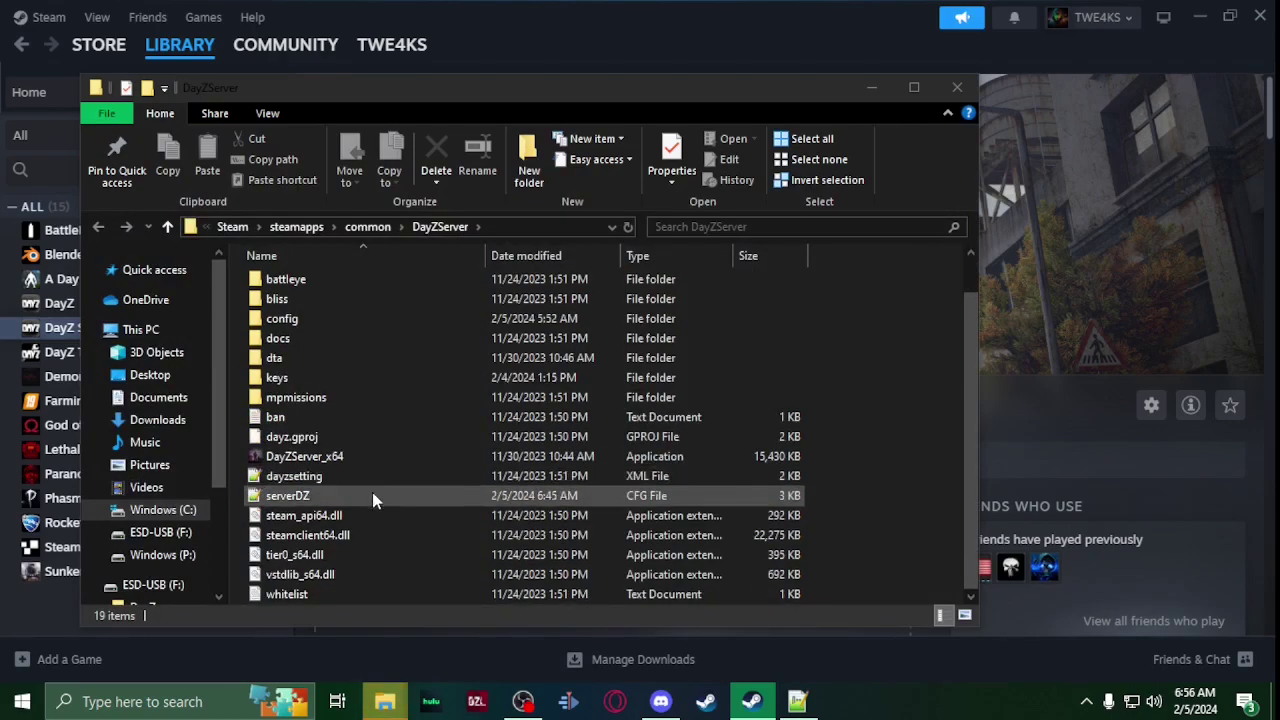
scroll(301, 359, up, 1)
scroll(301, 359, down, 1)
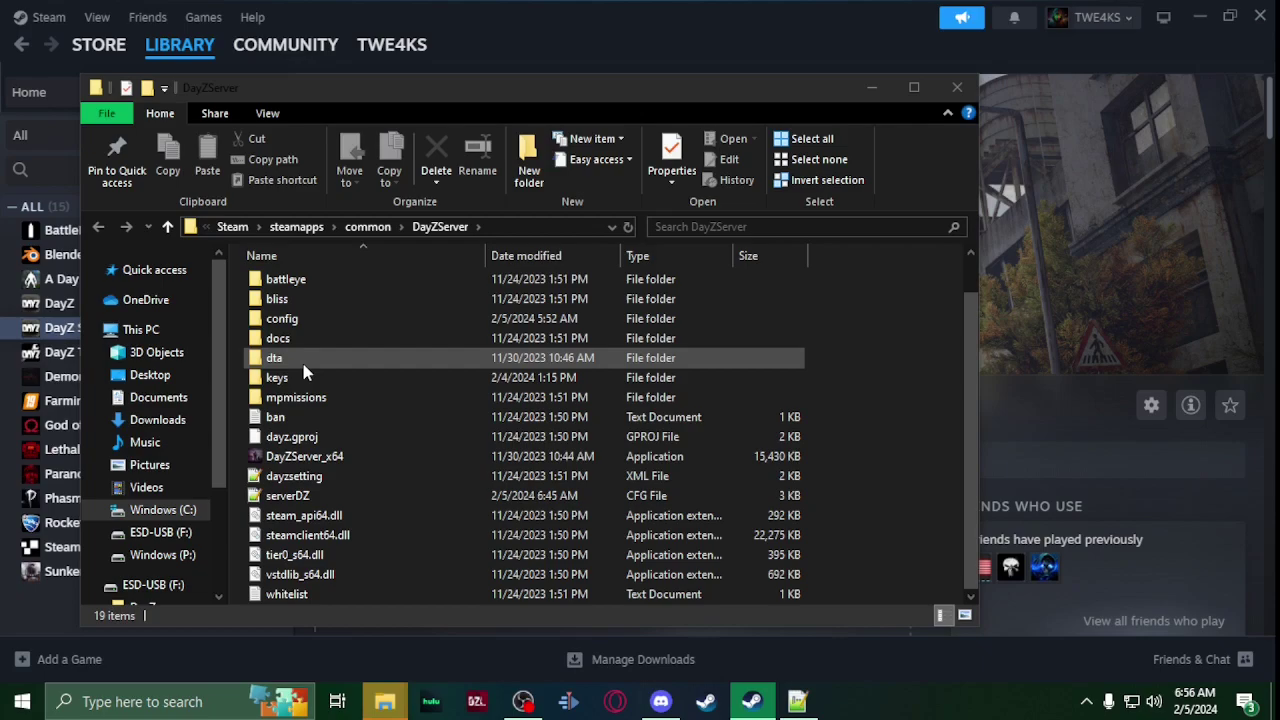
scroll(314, 343, up, 1)
scroll(318, 360, down, 1)
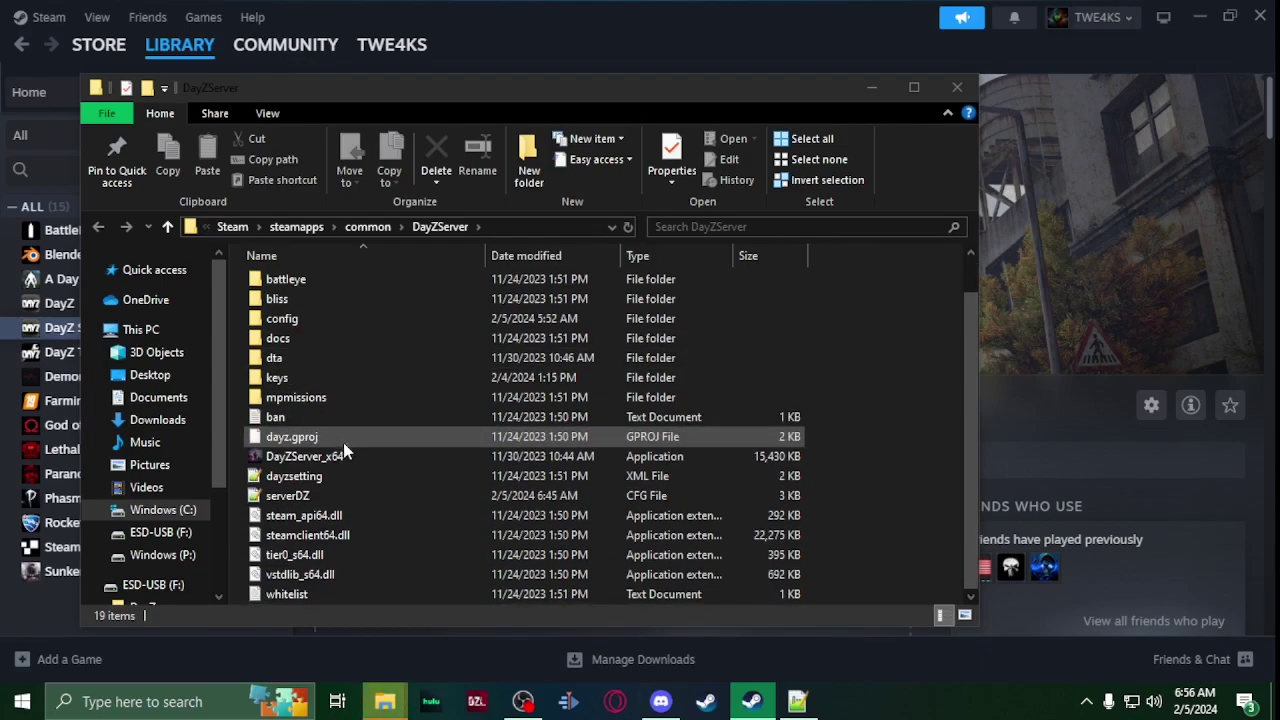
double_click(322, 497)
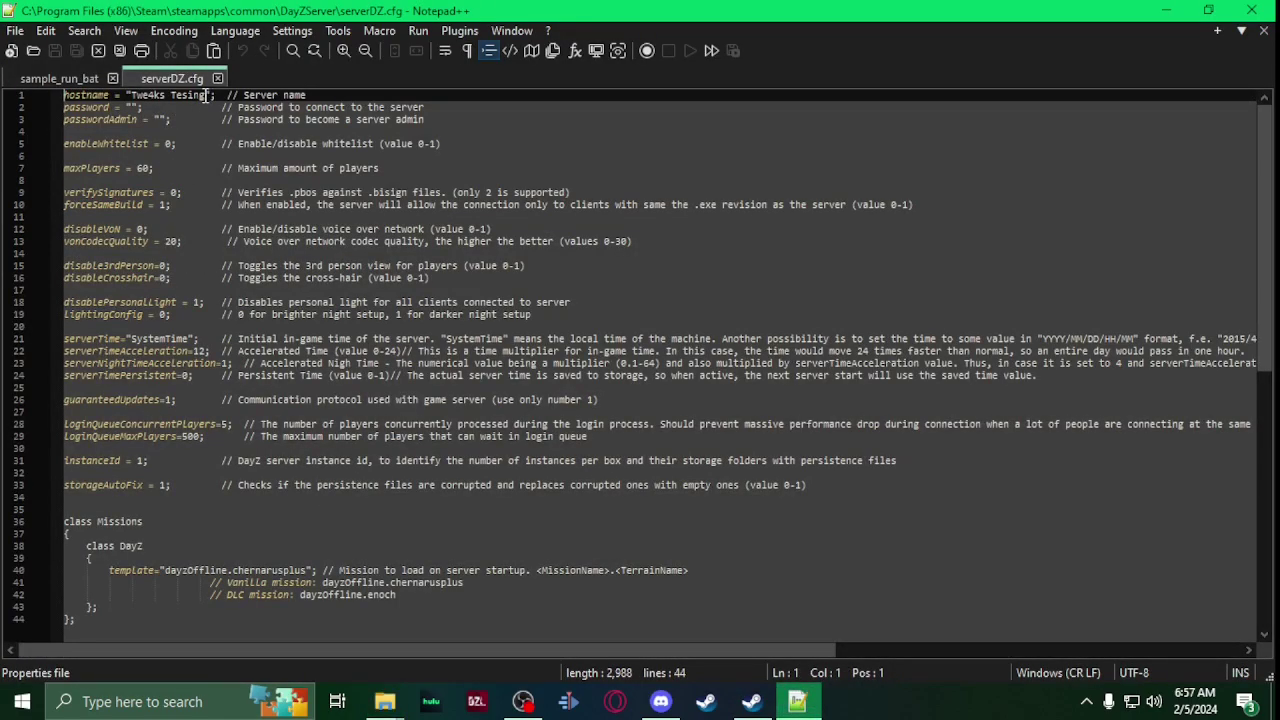
Step: Change verifySignatures on line 9 of serverDZ.cfg to 2 and save the file
drag(206, 95, 135, 95)
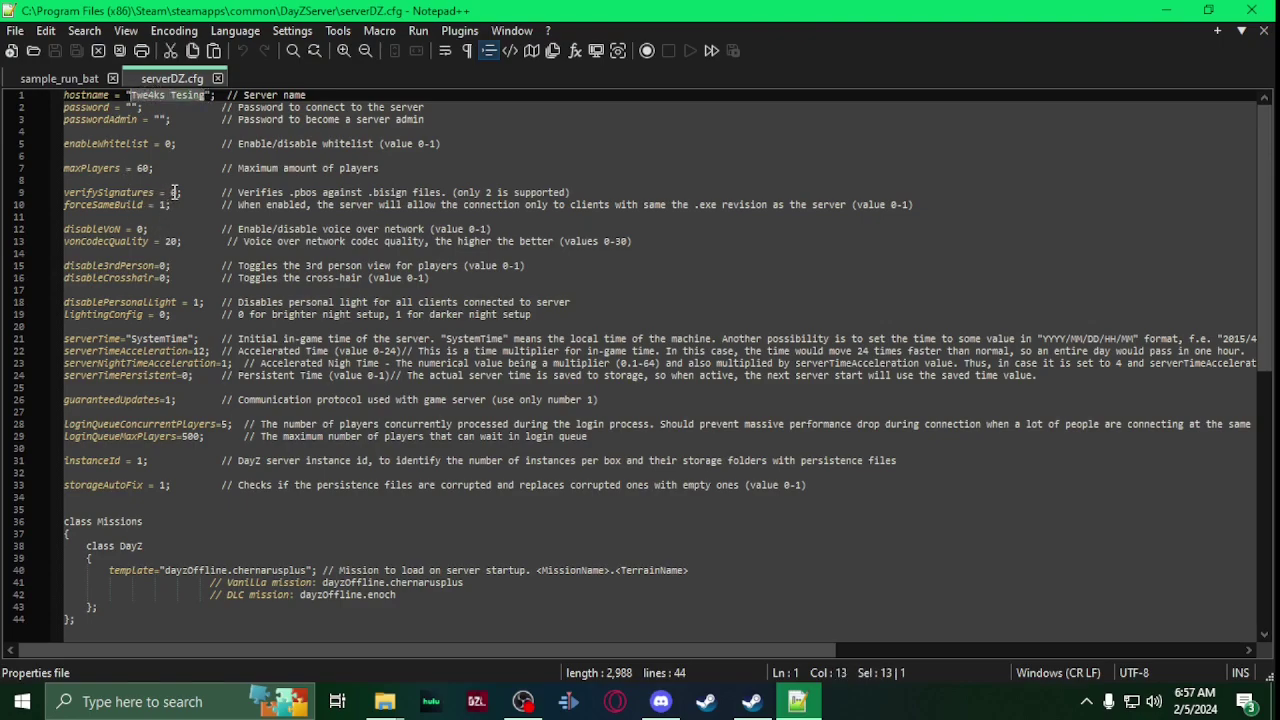
drag(180, 192, 172, 192)
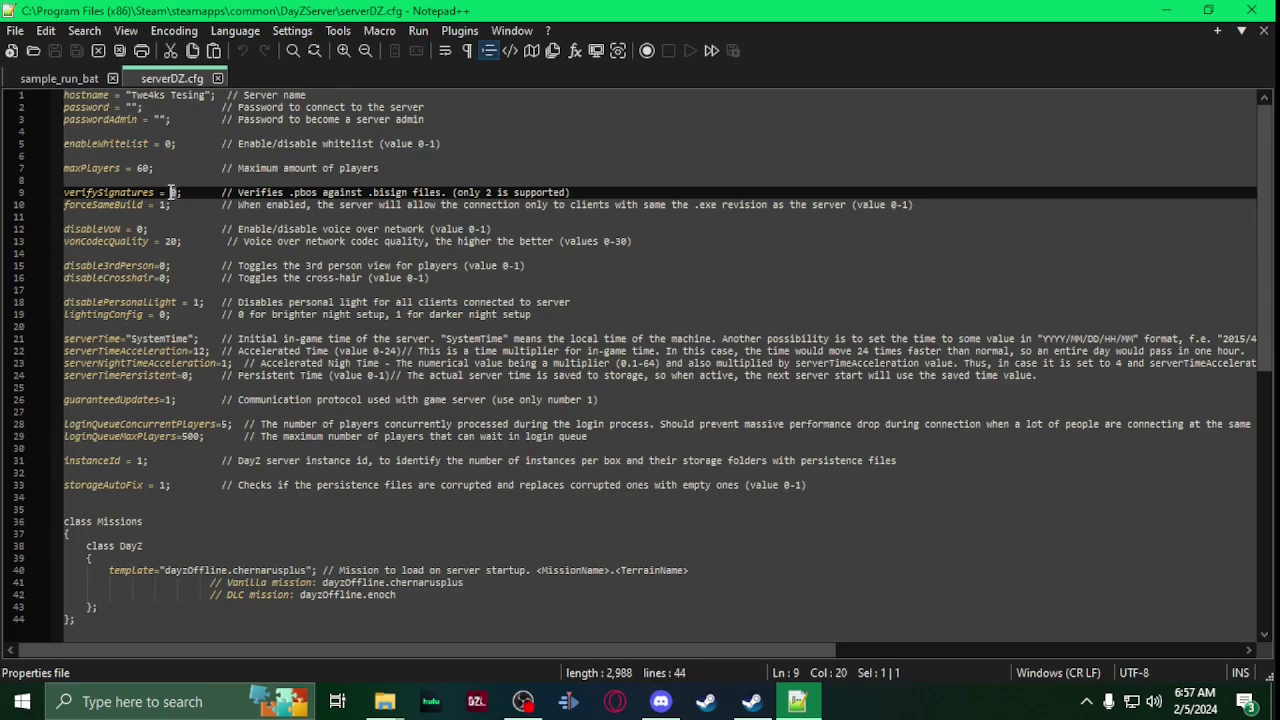
text(2)
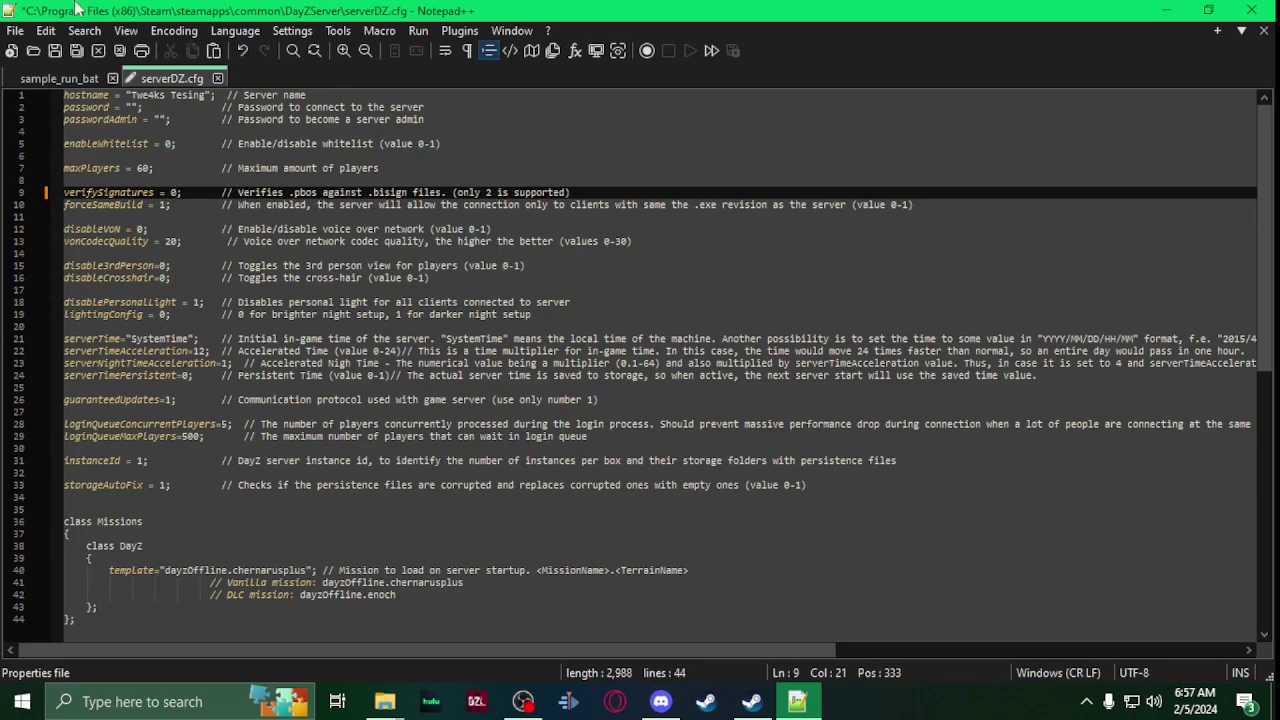
click(55, 46)
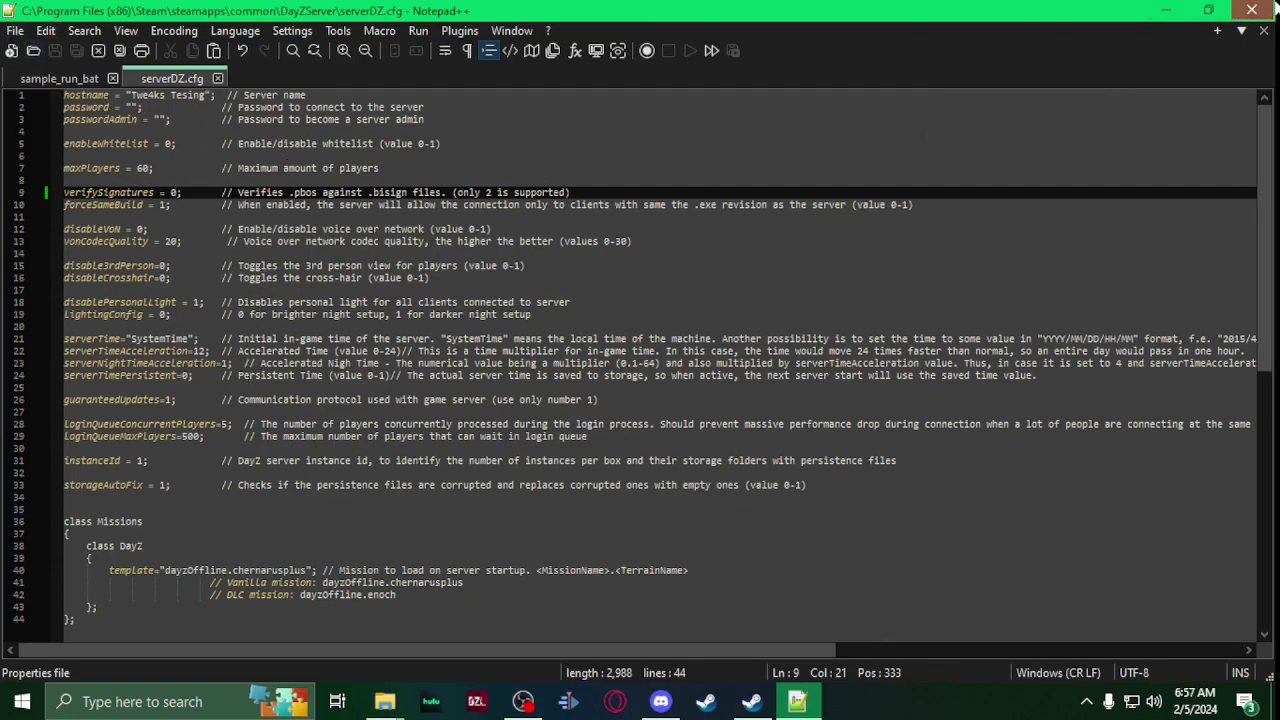
Step: Close Notepad++ and create a new folder named logs in DayZServer
click(1251, 10)
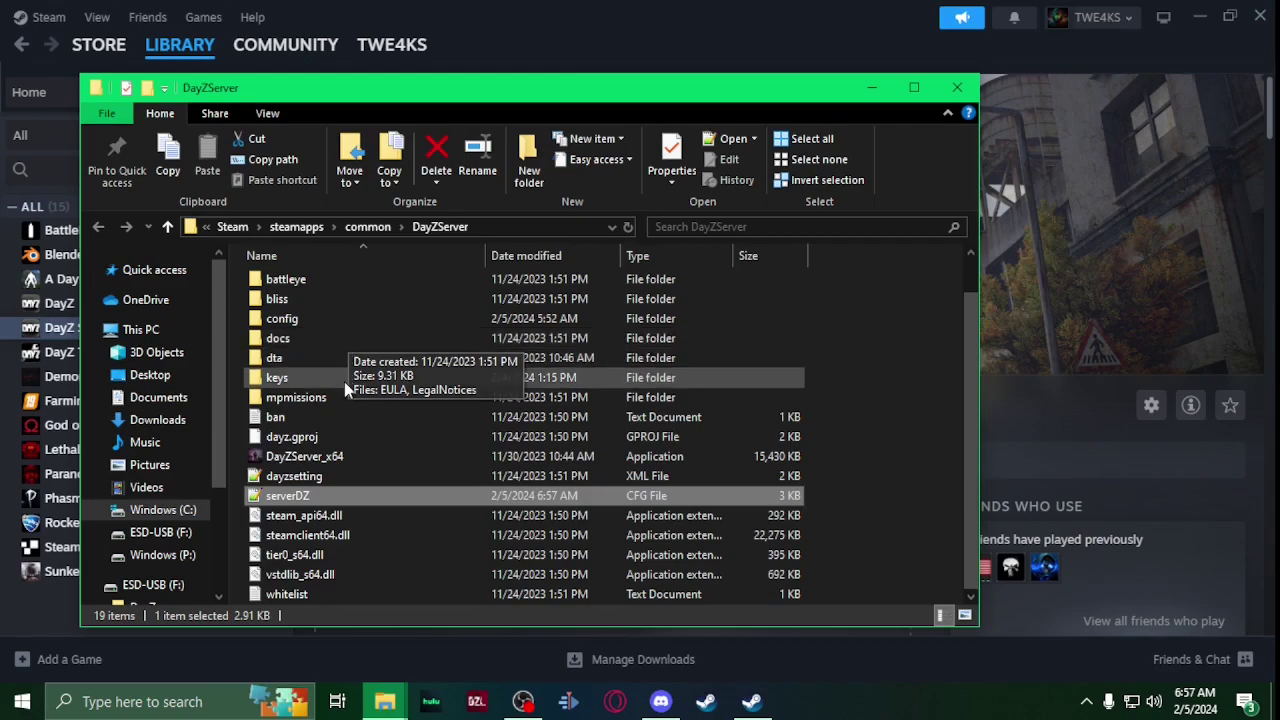
right_click(862, 392)
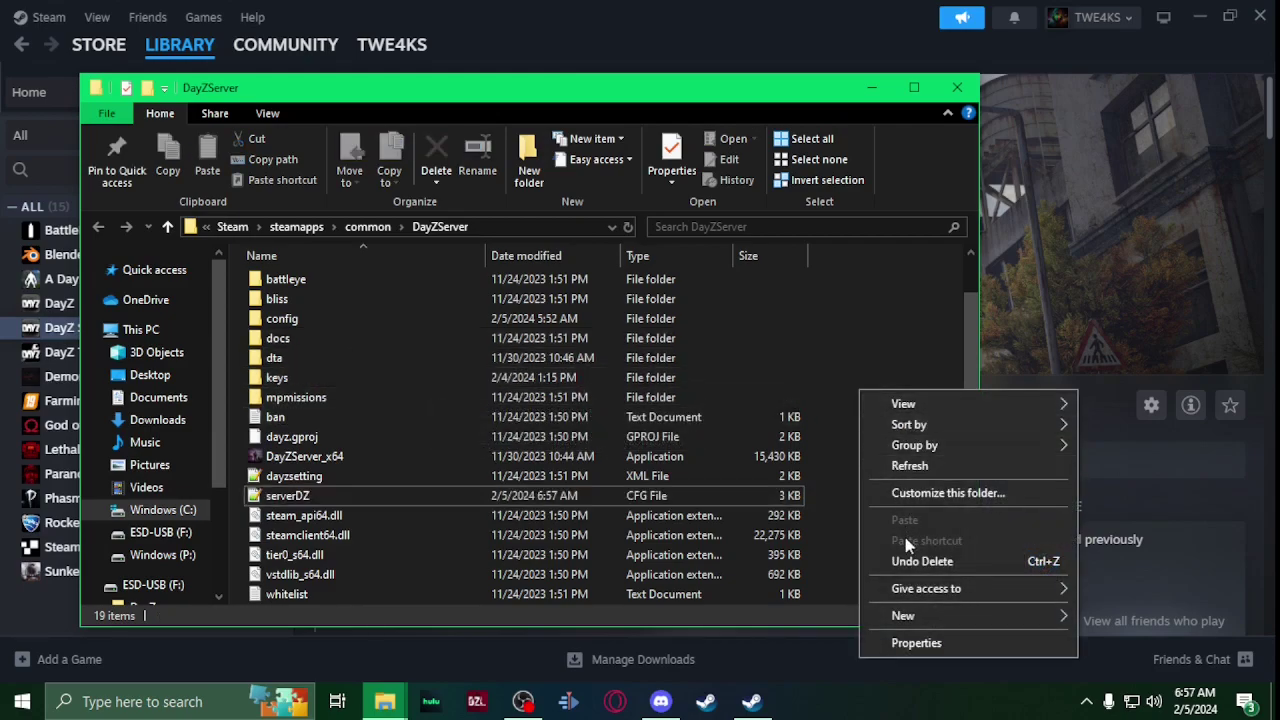
mouse_move(937, 612)
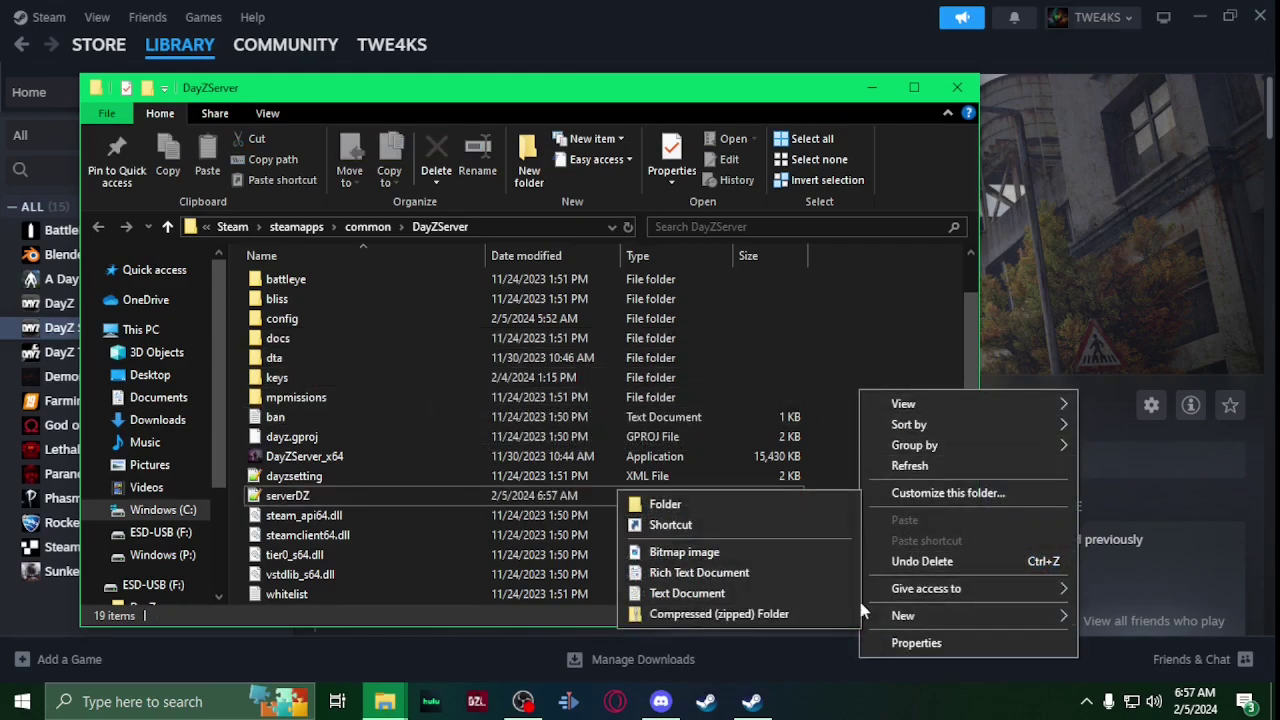
click(756, 506)
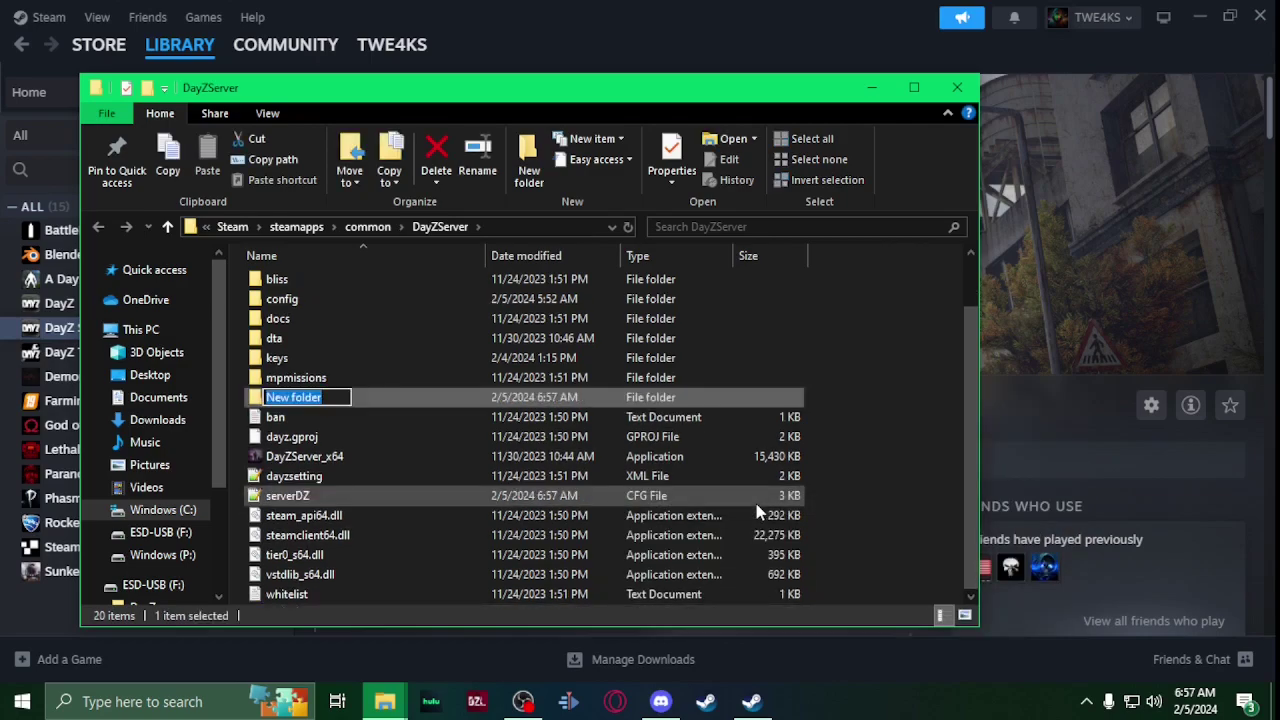
text(logs)
key(Return)
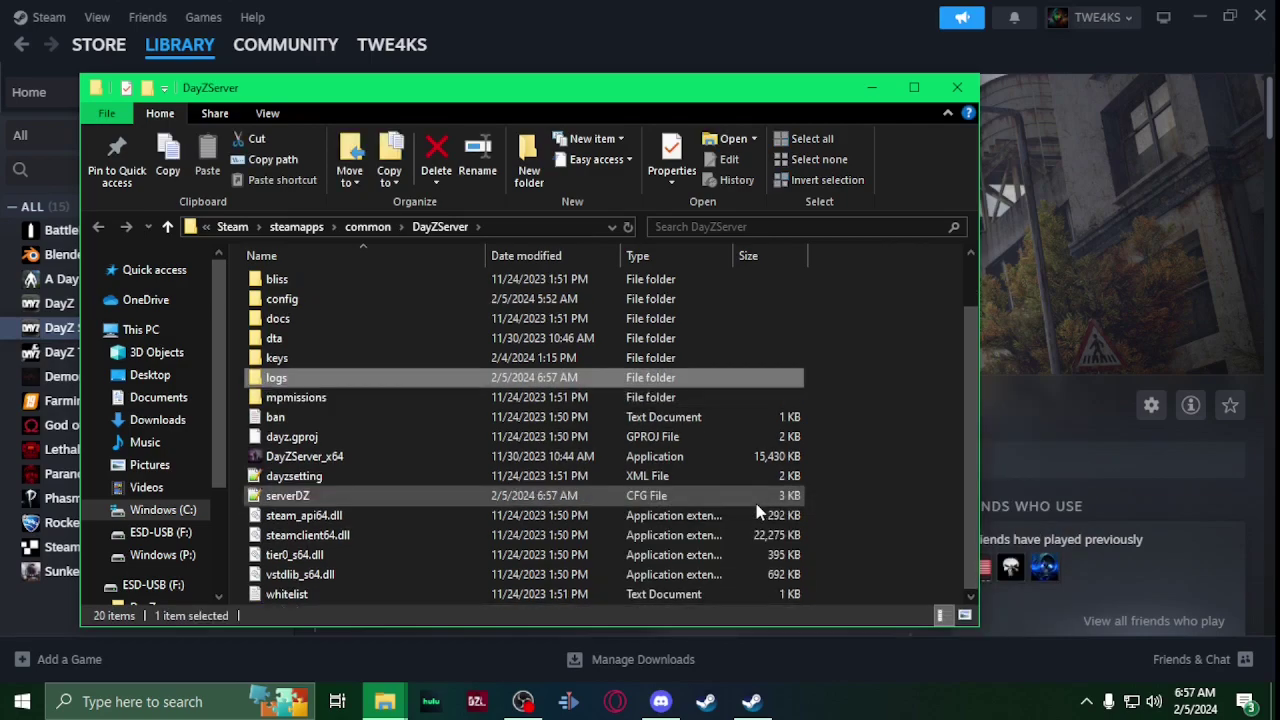
Step: Create a second new folder named profiles in DayZServer
right_click(896, 436)
mouse_move(910, 403)
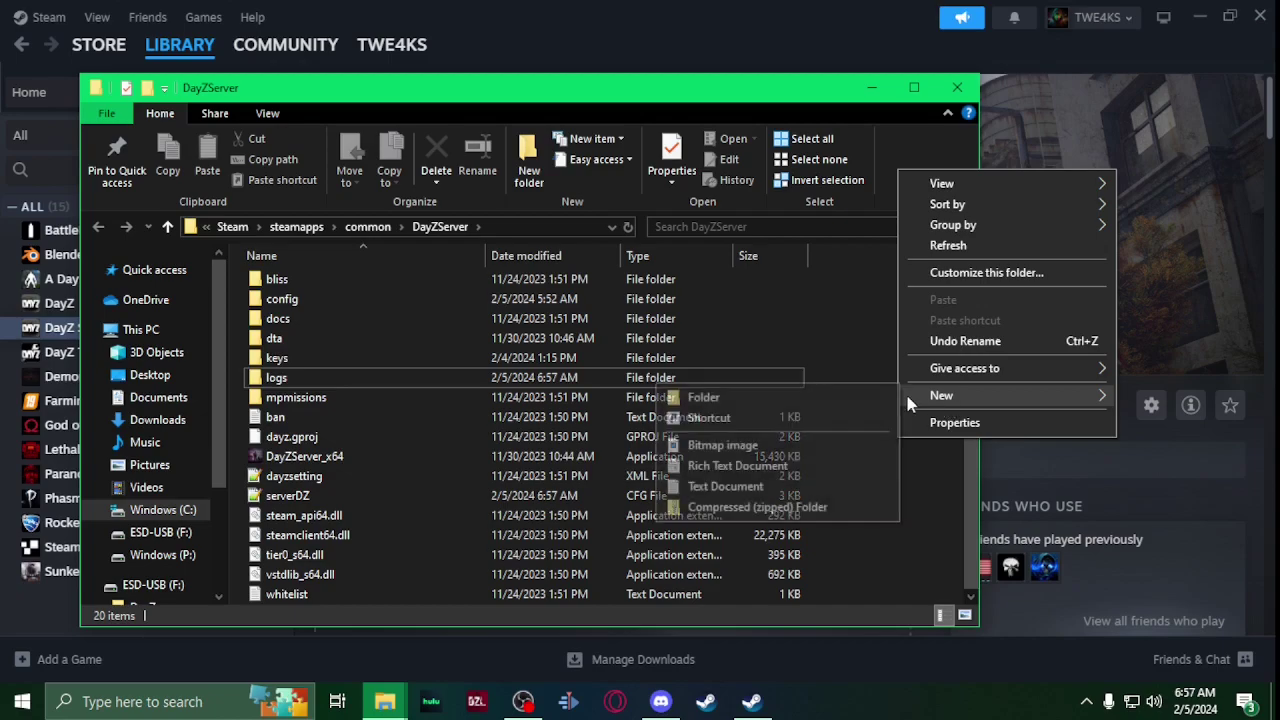
click(870, 397)
text(prof)
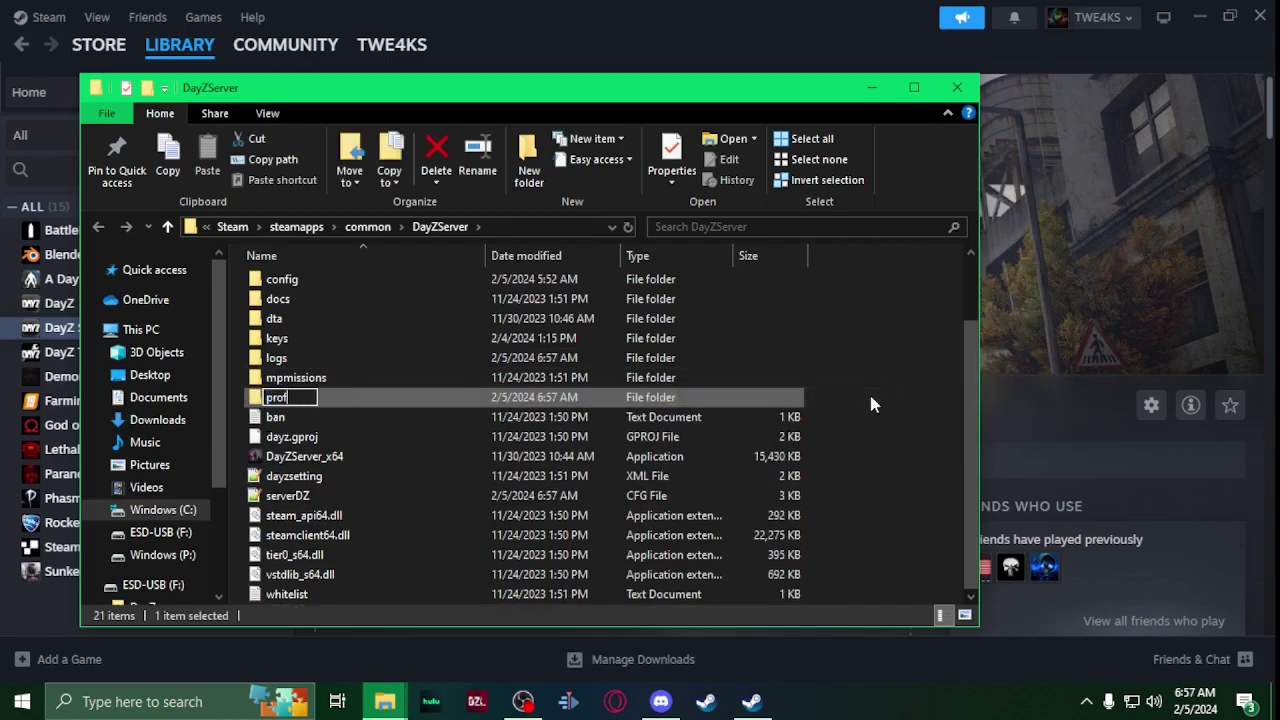
text(iles)
key(Return)
scroll(405, 405, up, 2)
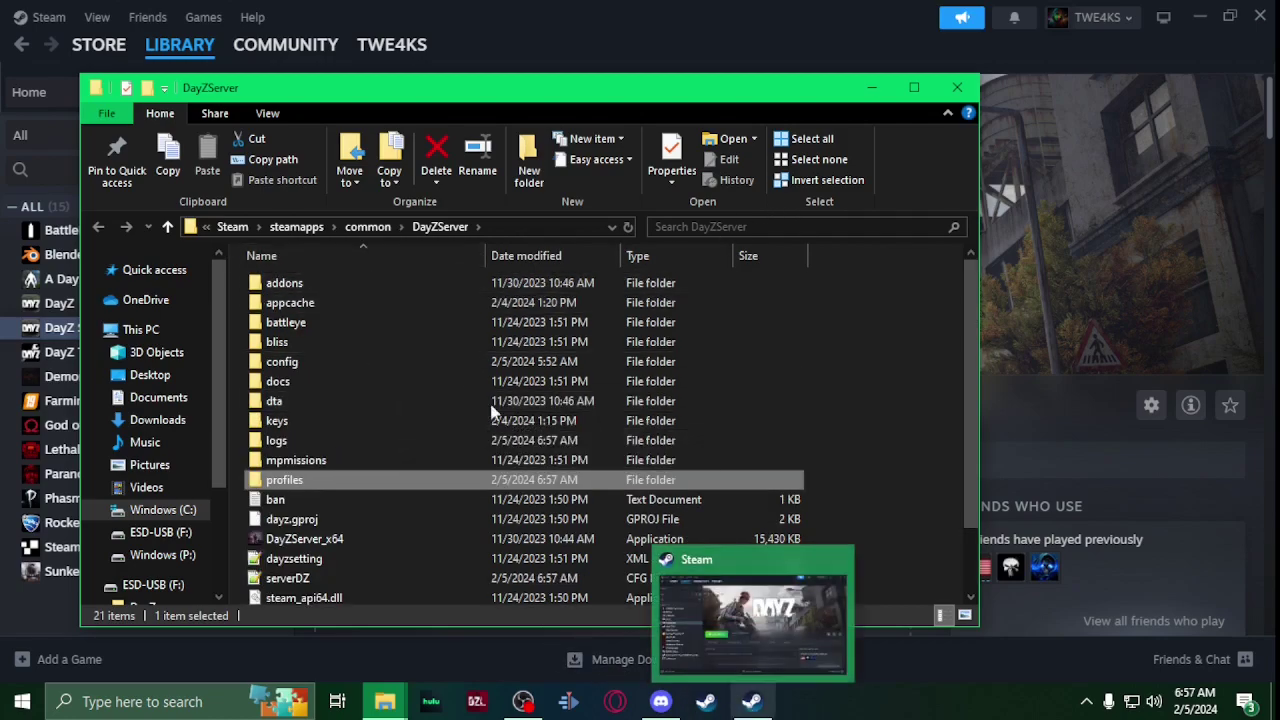
Step: Open the DayZ game's installed files folder from the Steam library
click(750, 700)
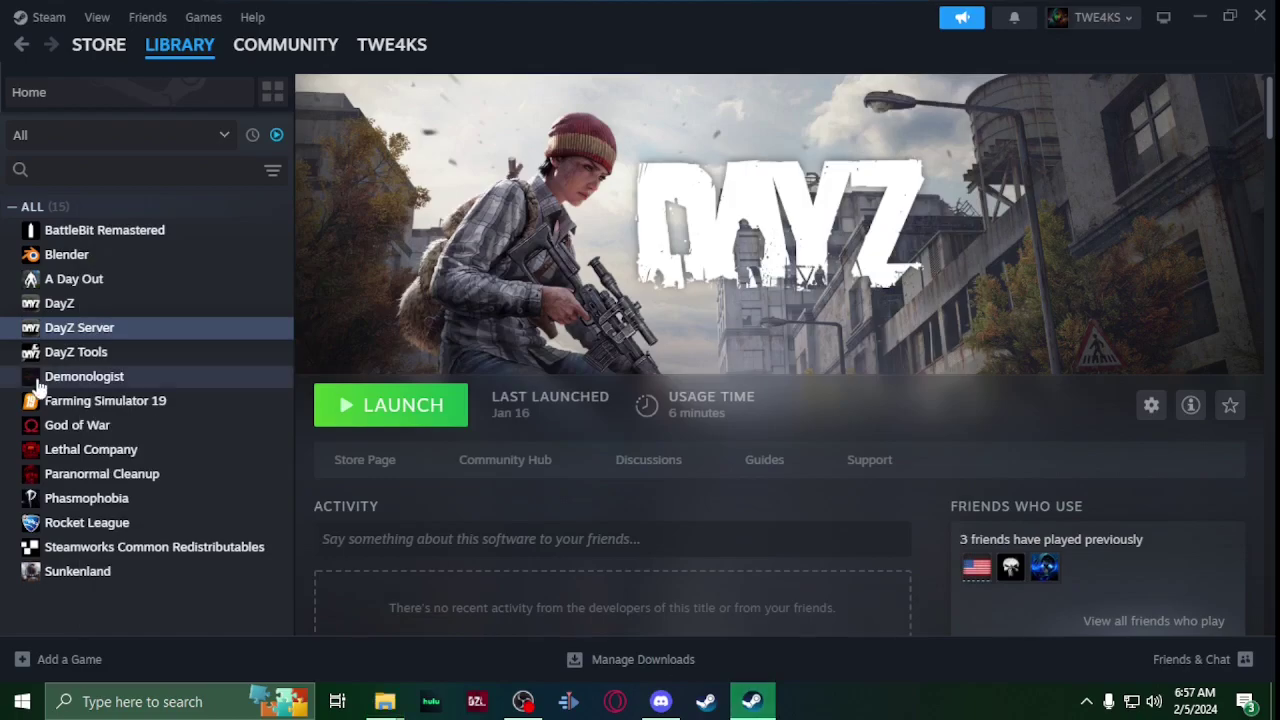
right_click(68, 303)
mouse_move(165, 412)
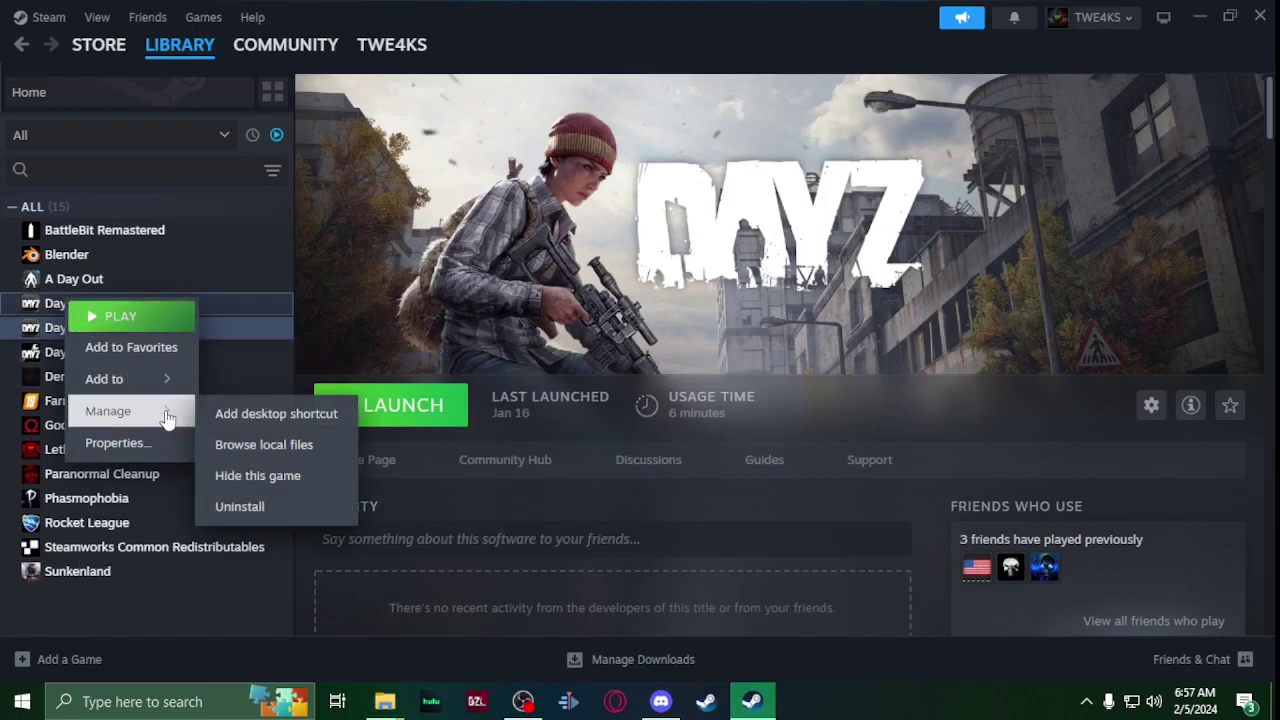
click(259, 443)
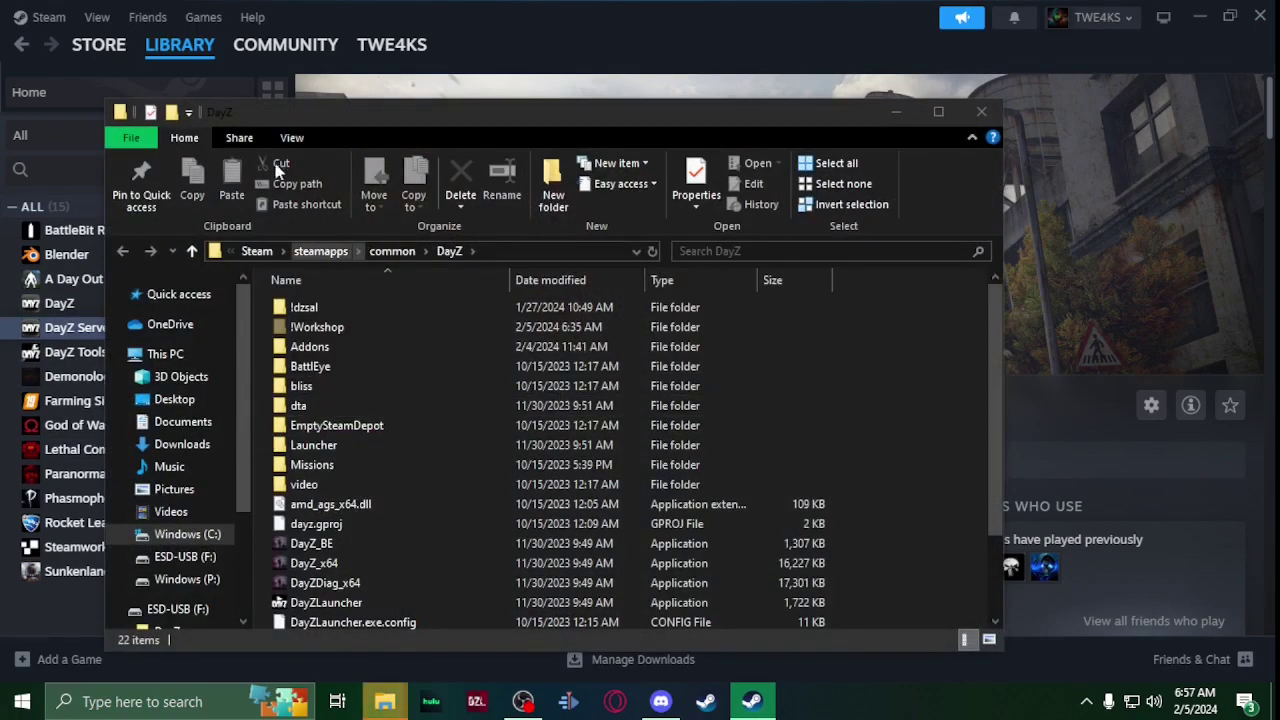
click(291, 137)
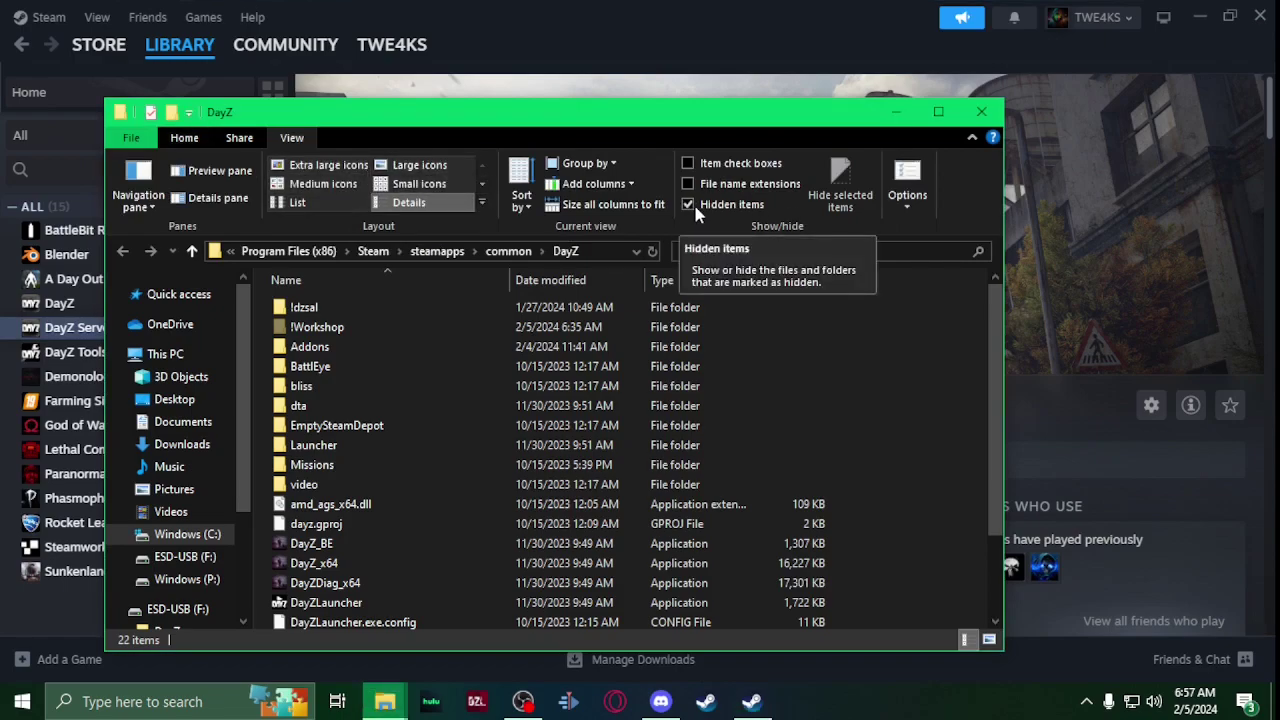
click(335, 330)
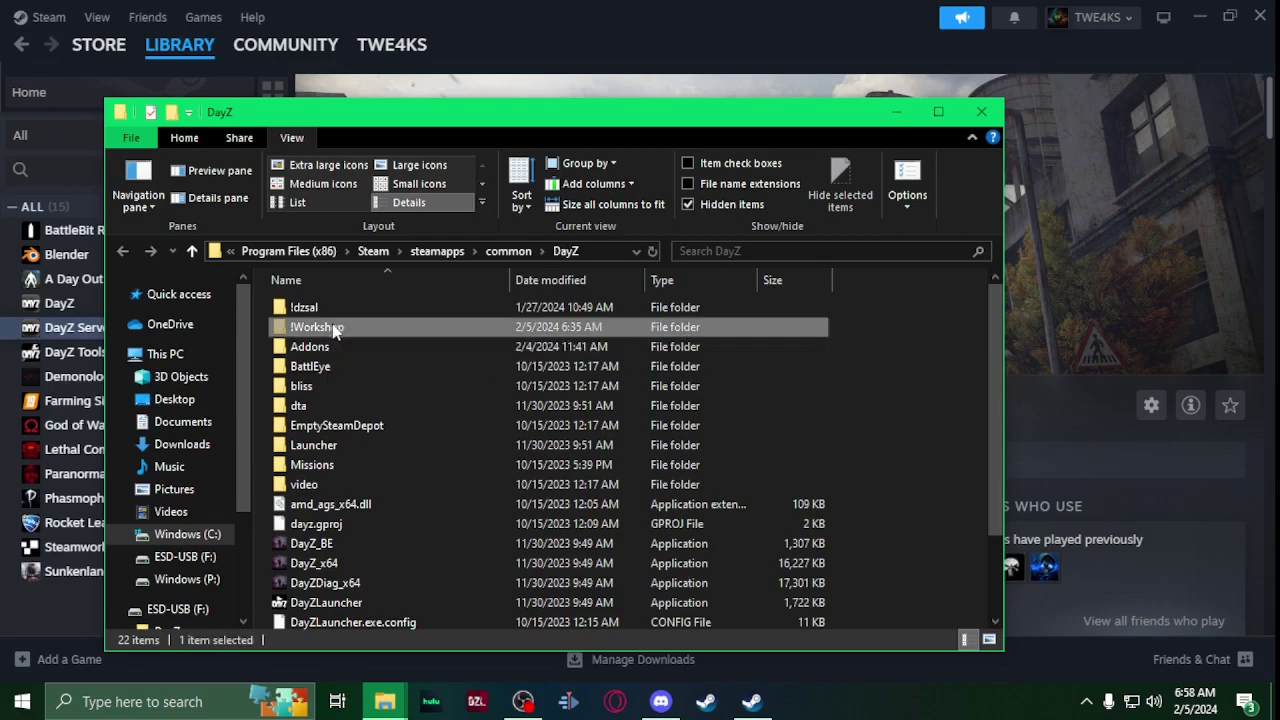
double_click(335, 330)
scroll(408, 372, down, 10)
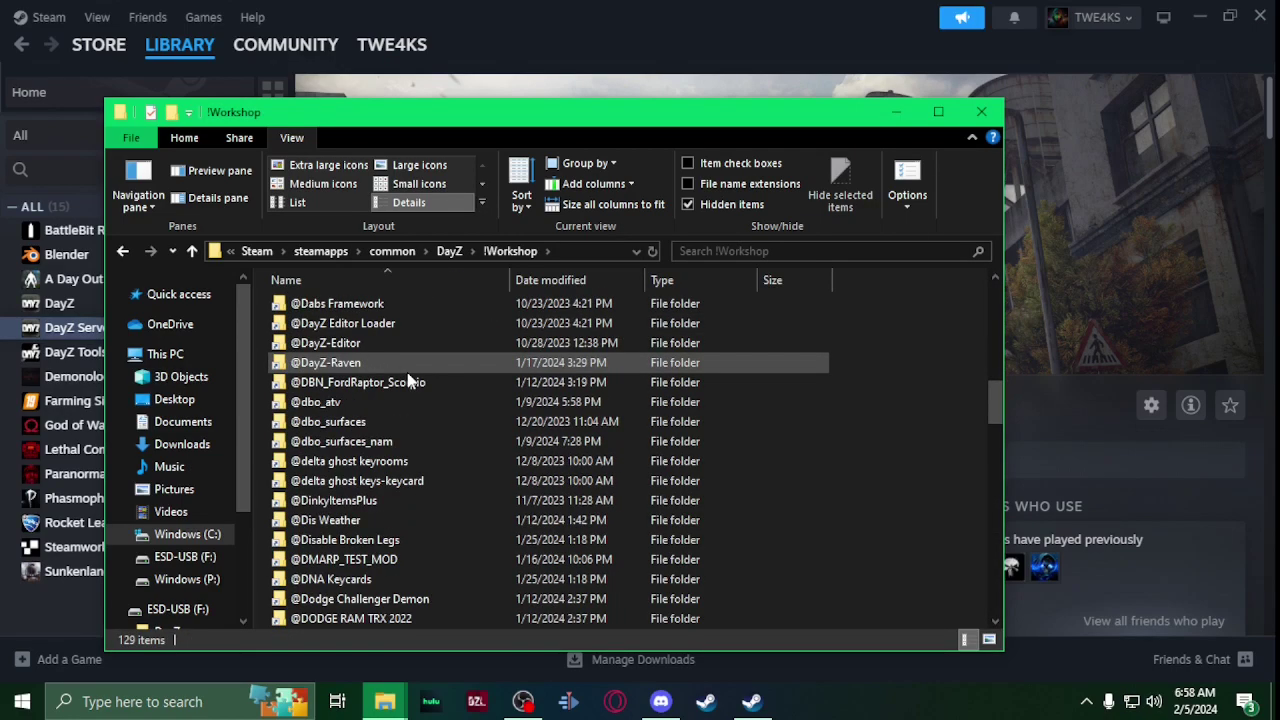
scroll(408, 382, down, 15)
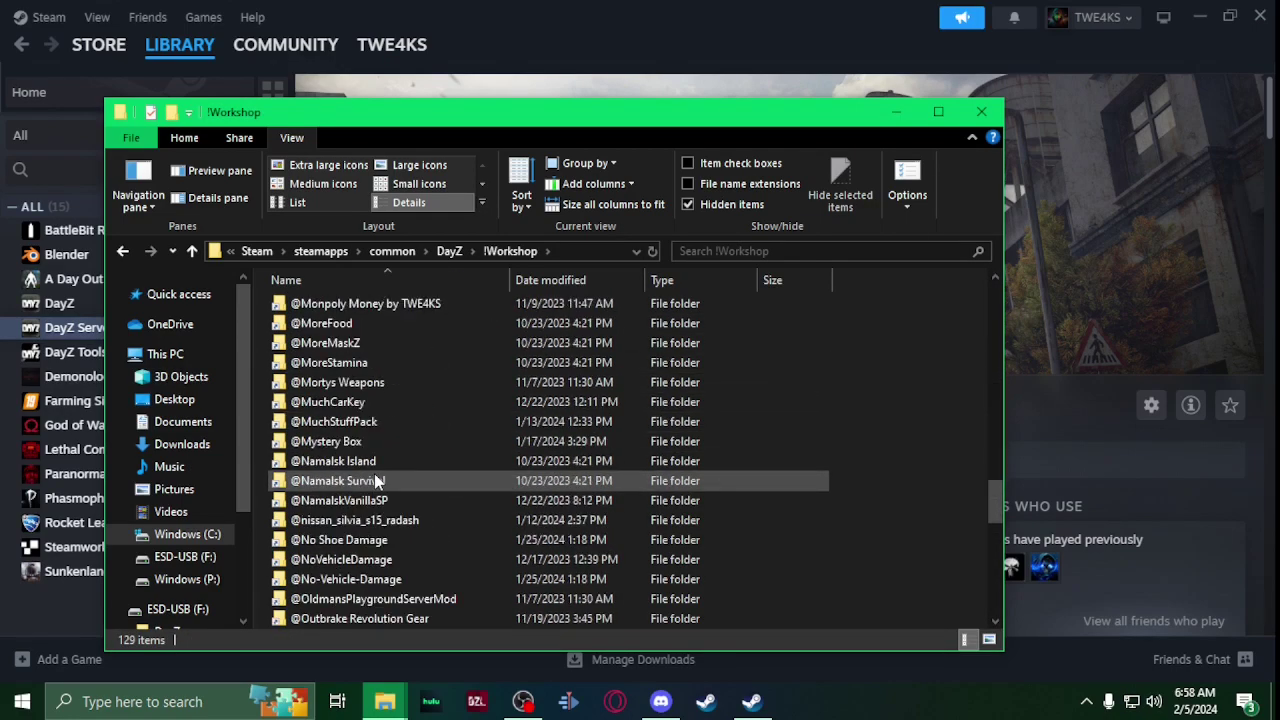
scroll(374, 473, up, 20)
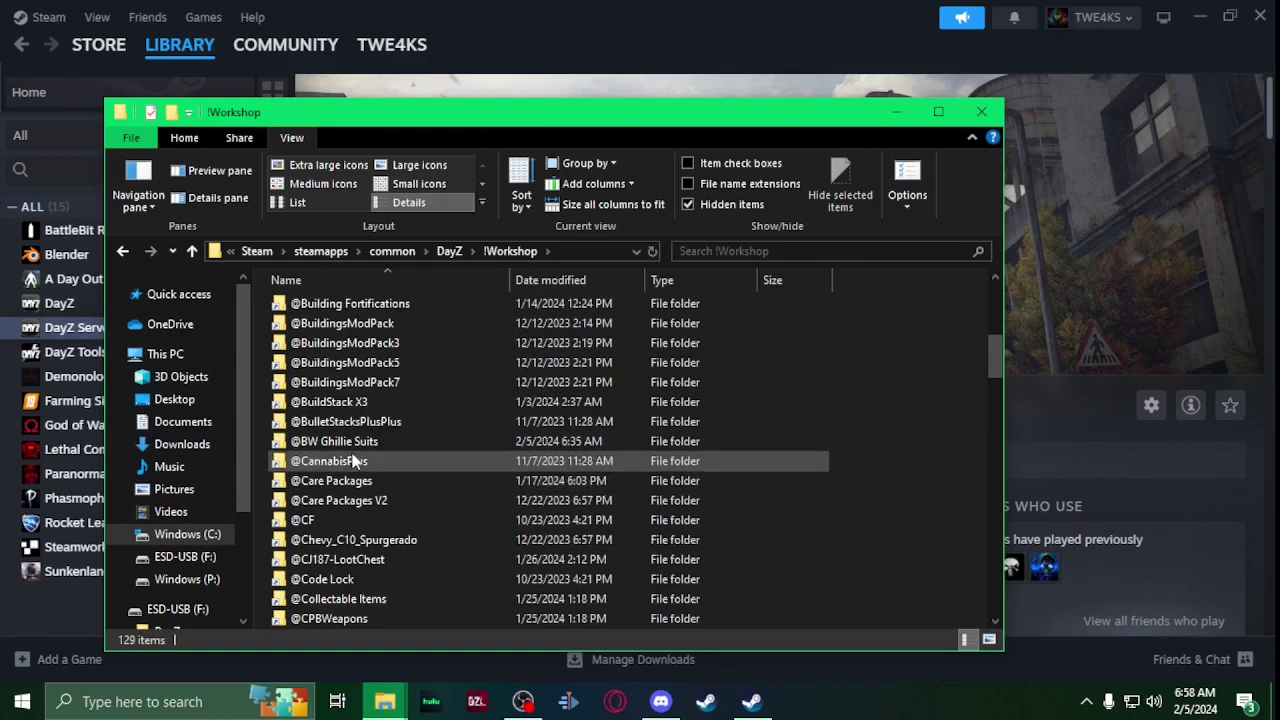
click(334, 518)
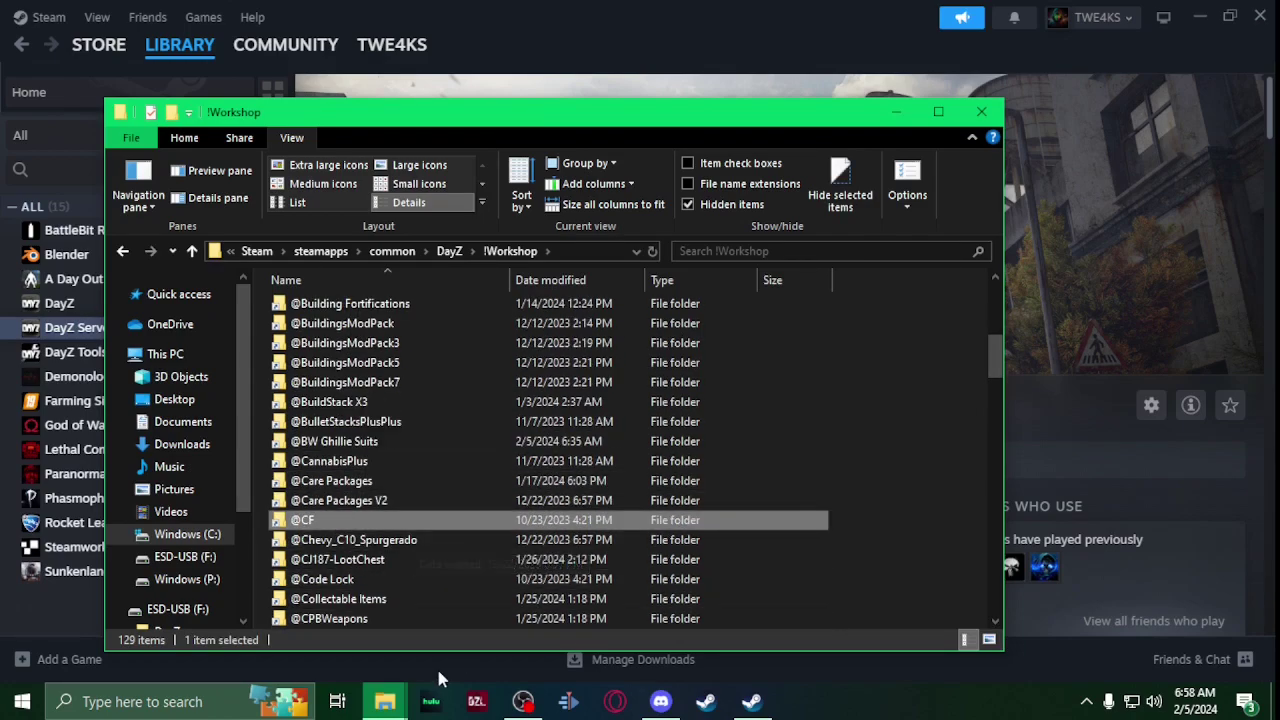
mouse_move(385, 700)
click(345, 624)
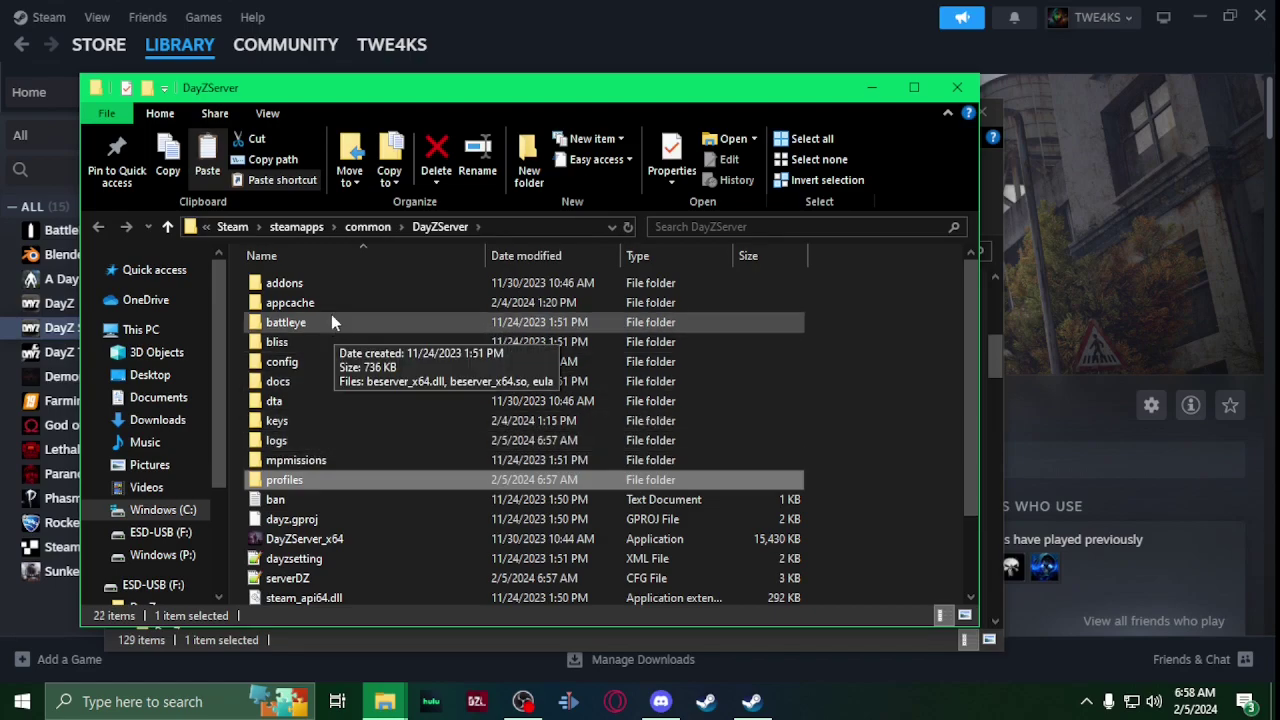
key(ctrl+v)
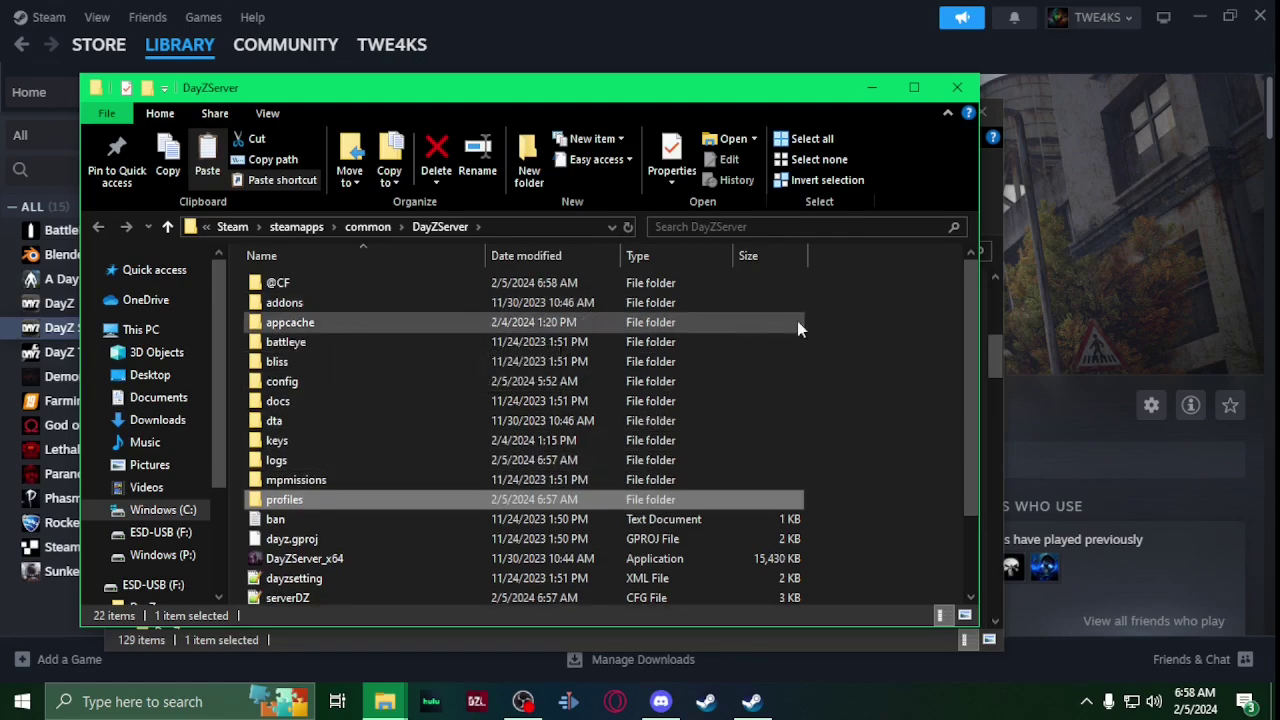
drag(800, 95, 669, 95)
click(920, 317)
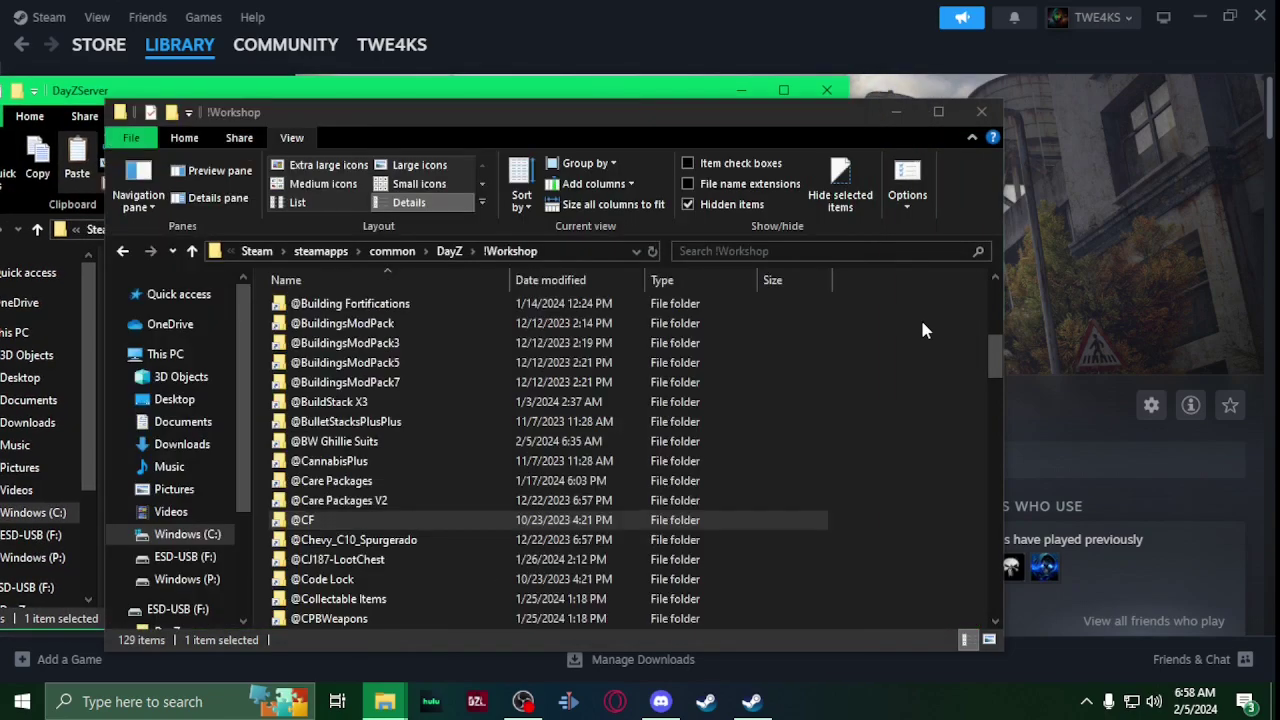
drag(997, 352, 993, 588)
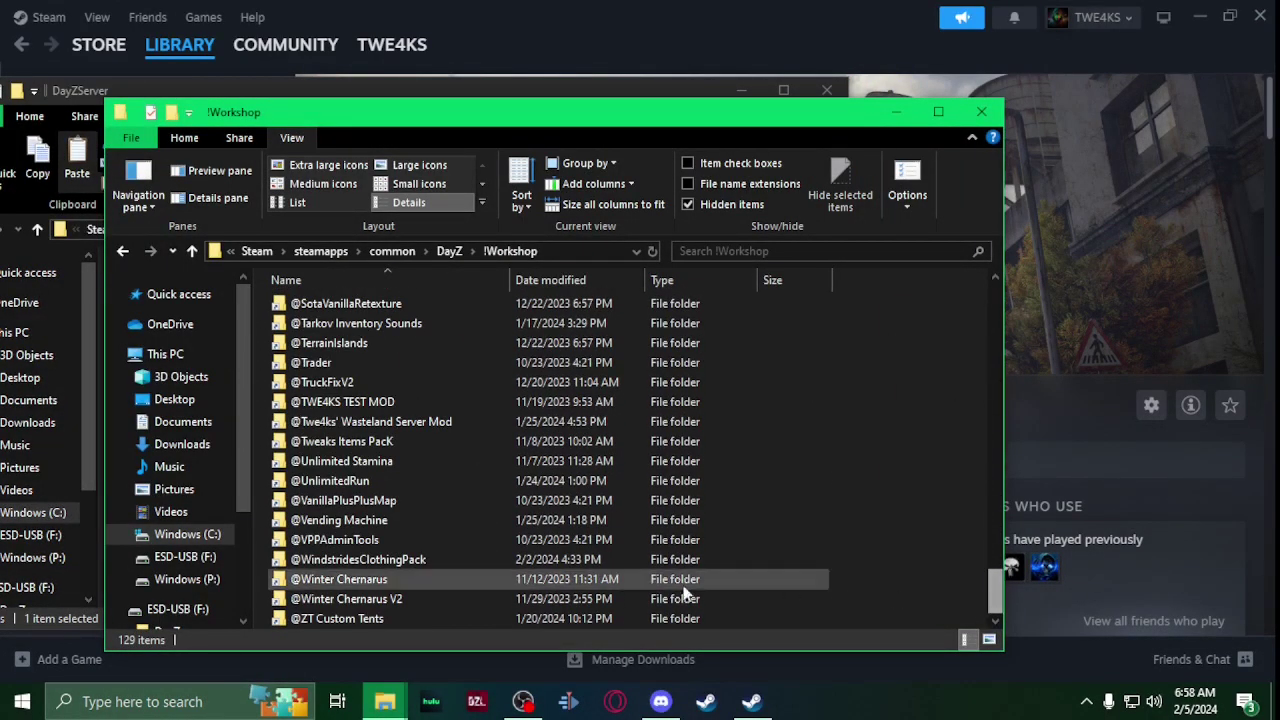
click(518, 545)
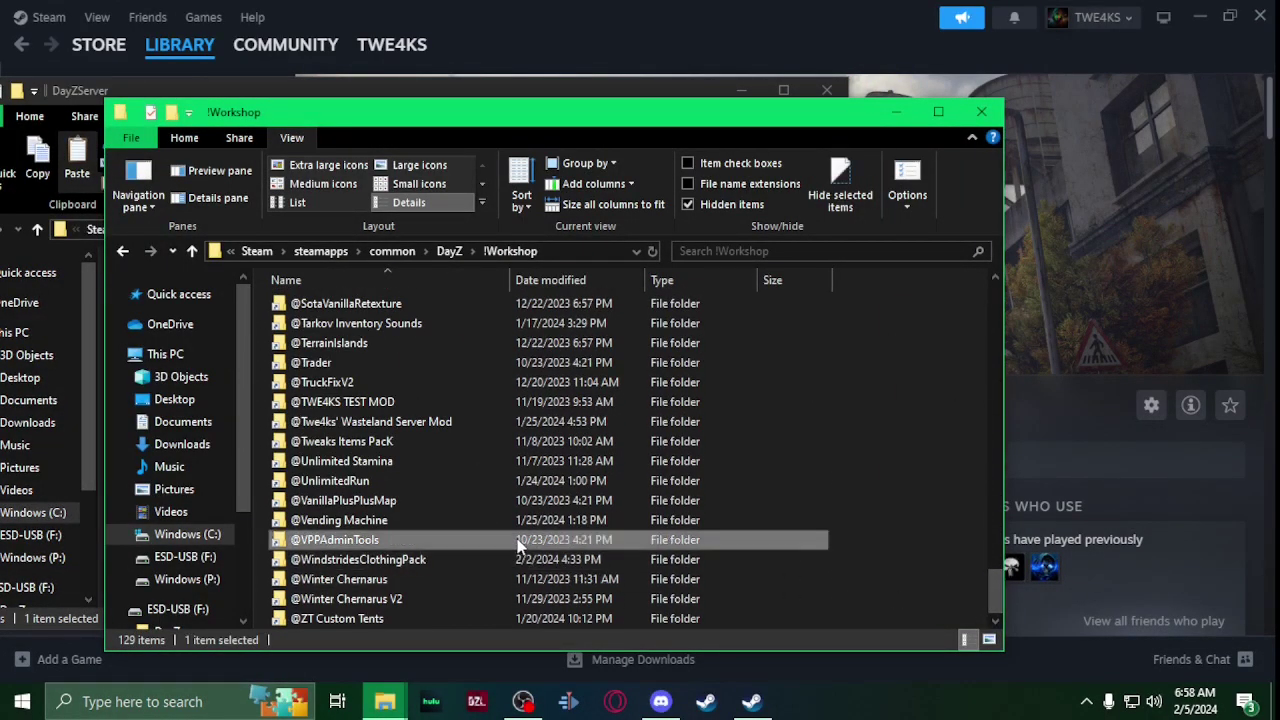
click(897, 111)
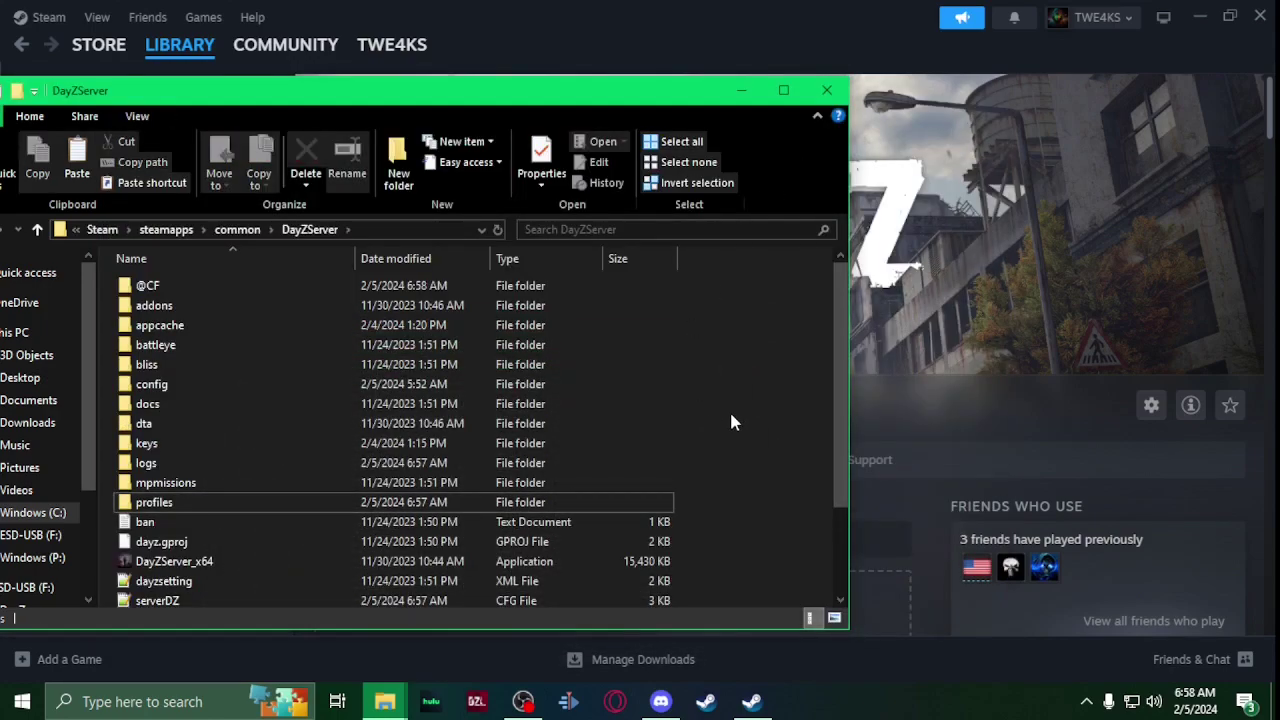
key(ctrl+v)
drag(418, 97, 785, 73)
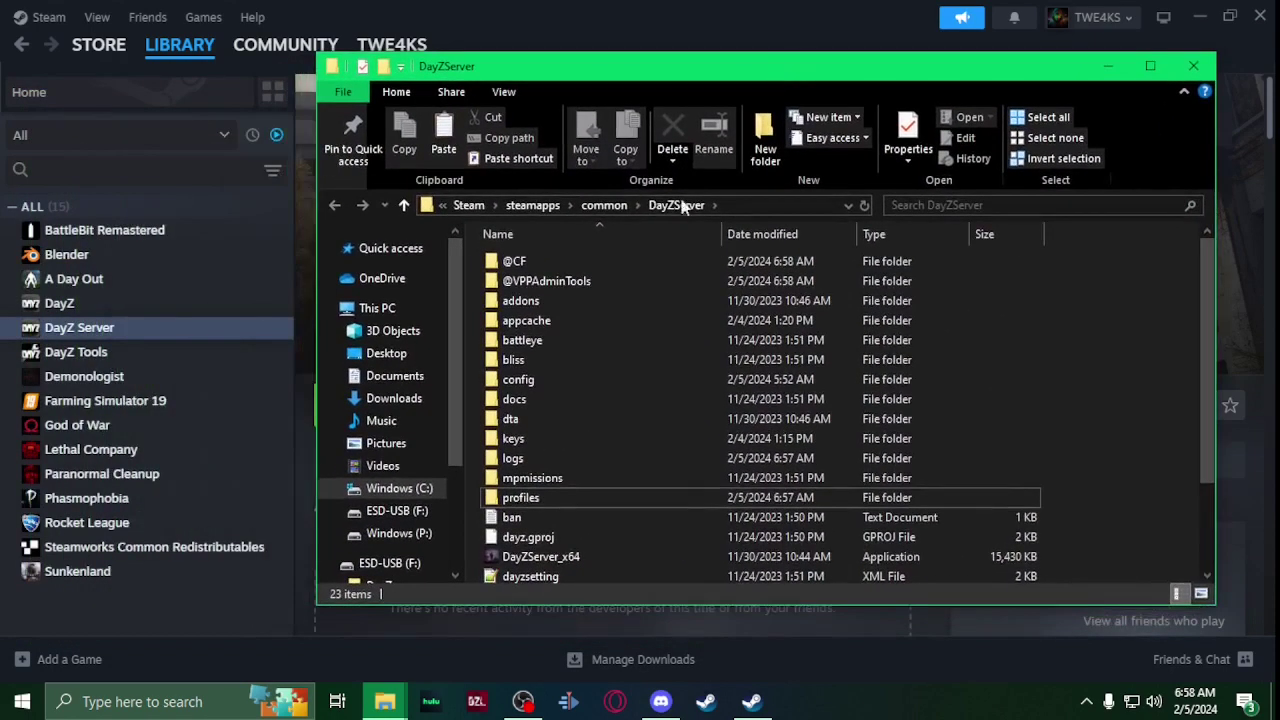
right_click(672, 432)
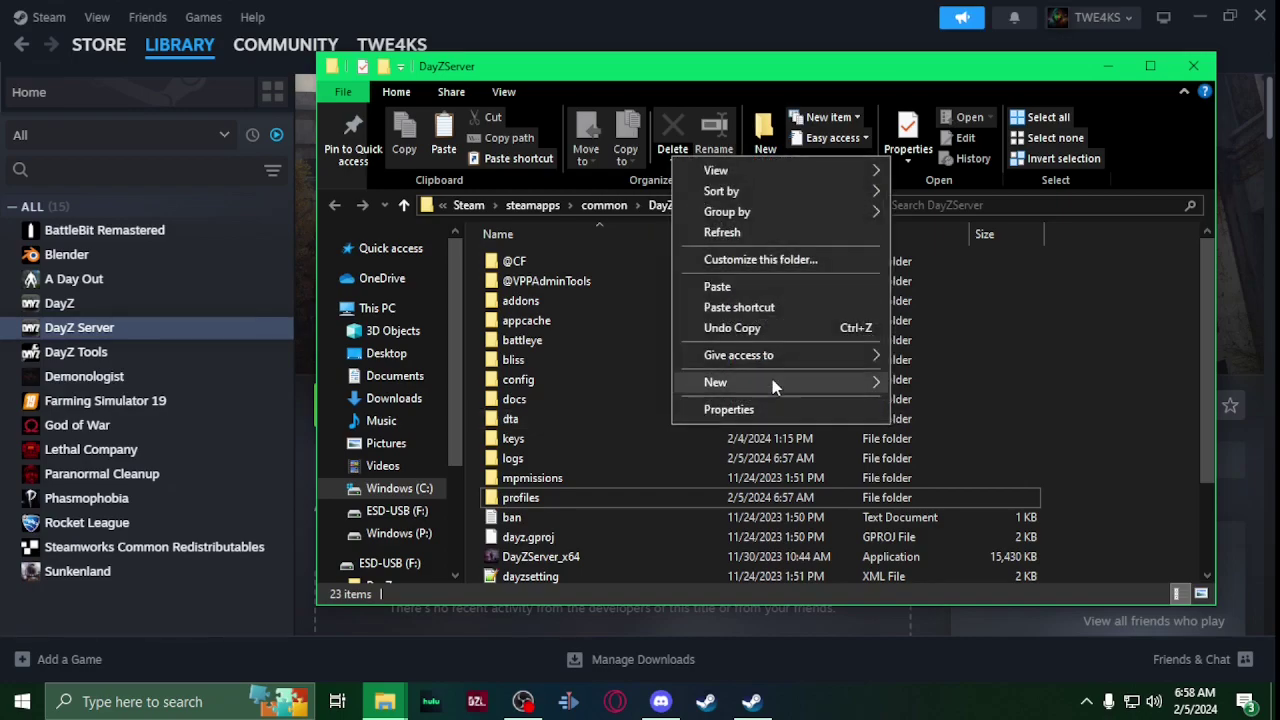
mouse_move(861, 379)
click(932, 385)
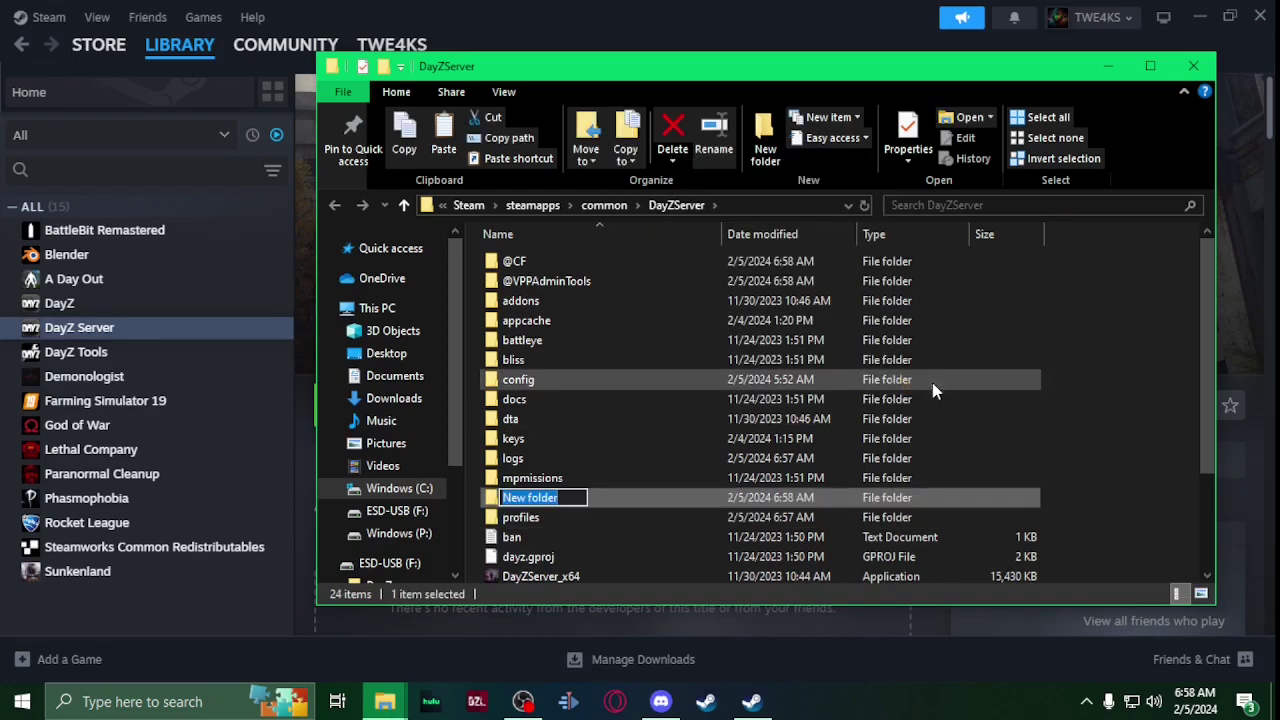
text(@)
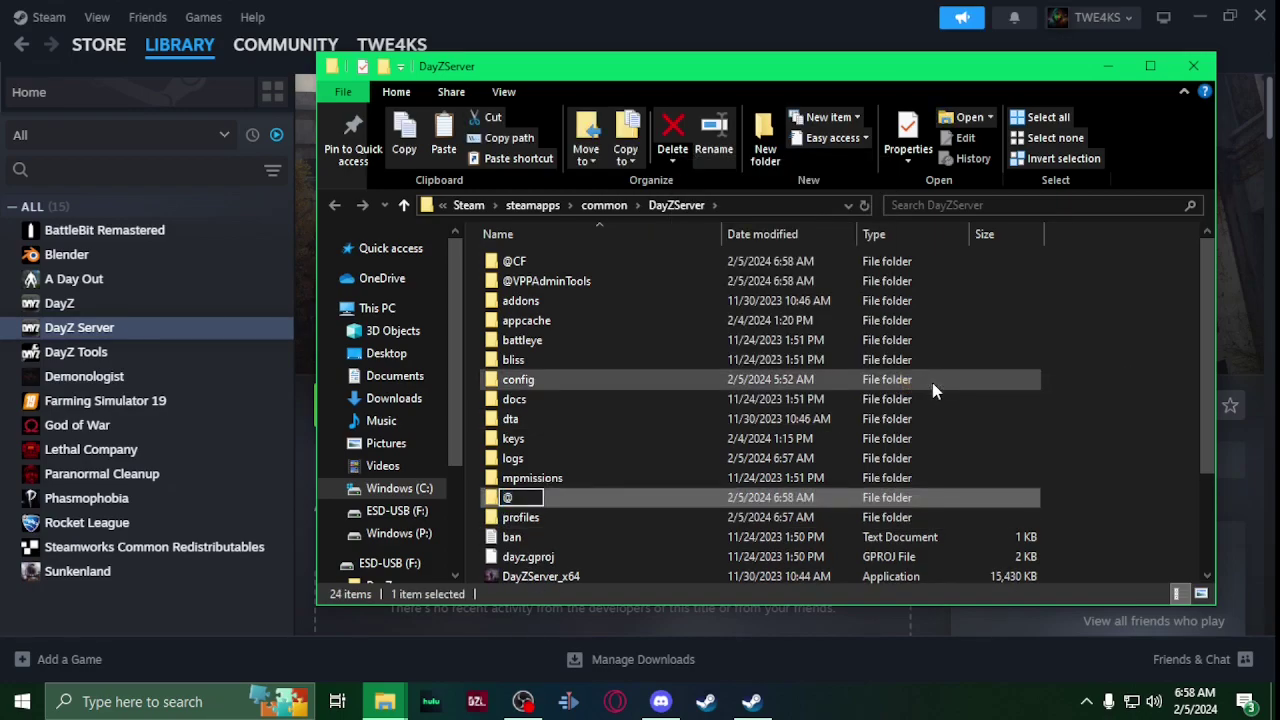
text(test)
key(Return)
double_click(657, 284)
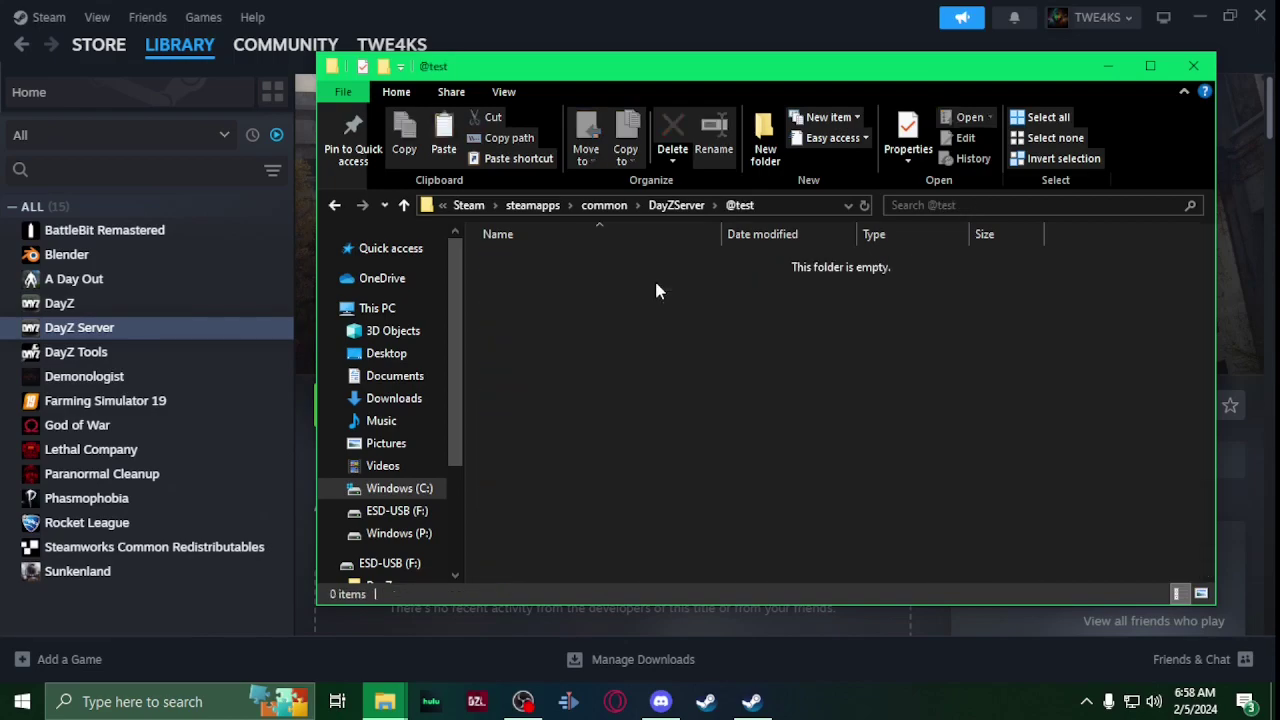
right_click(539, 296)
mouse_move(634, 528)
click(790, 530)
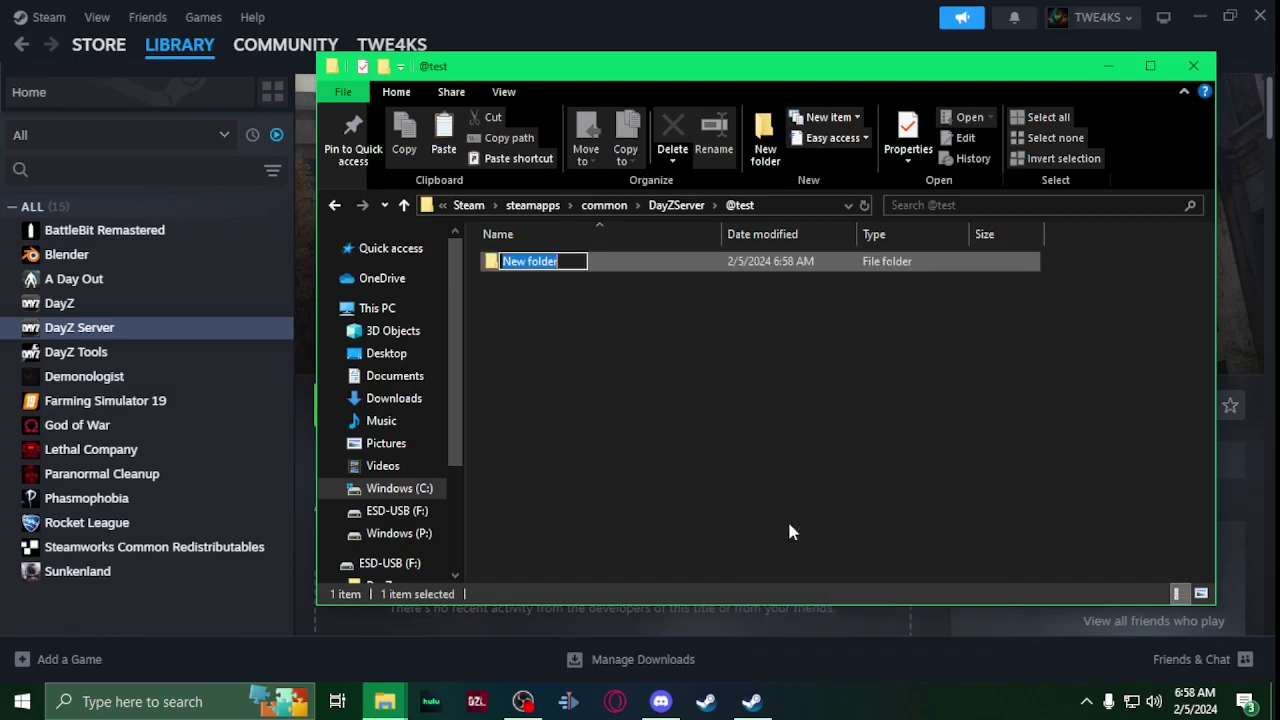
text(Addons)
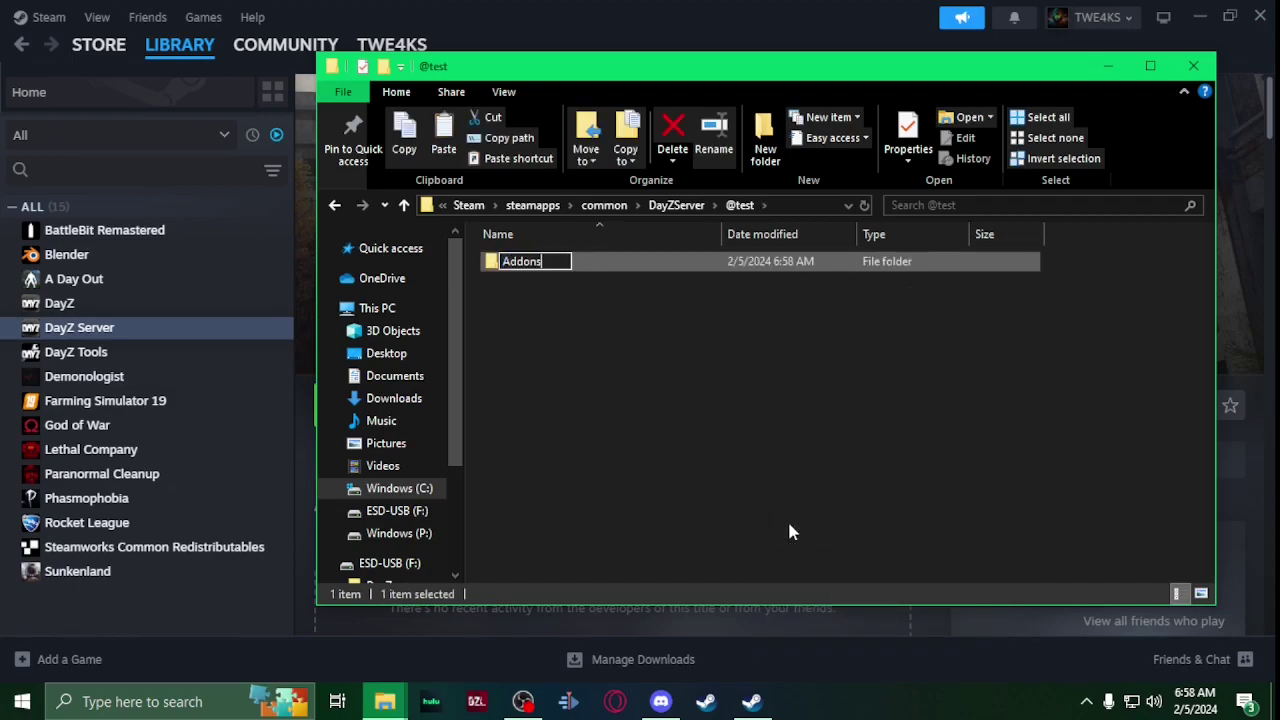
key(Return)
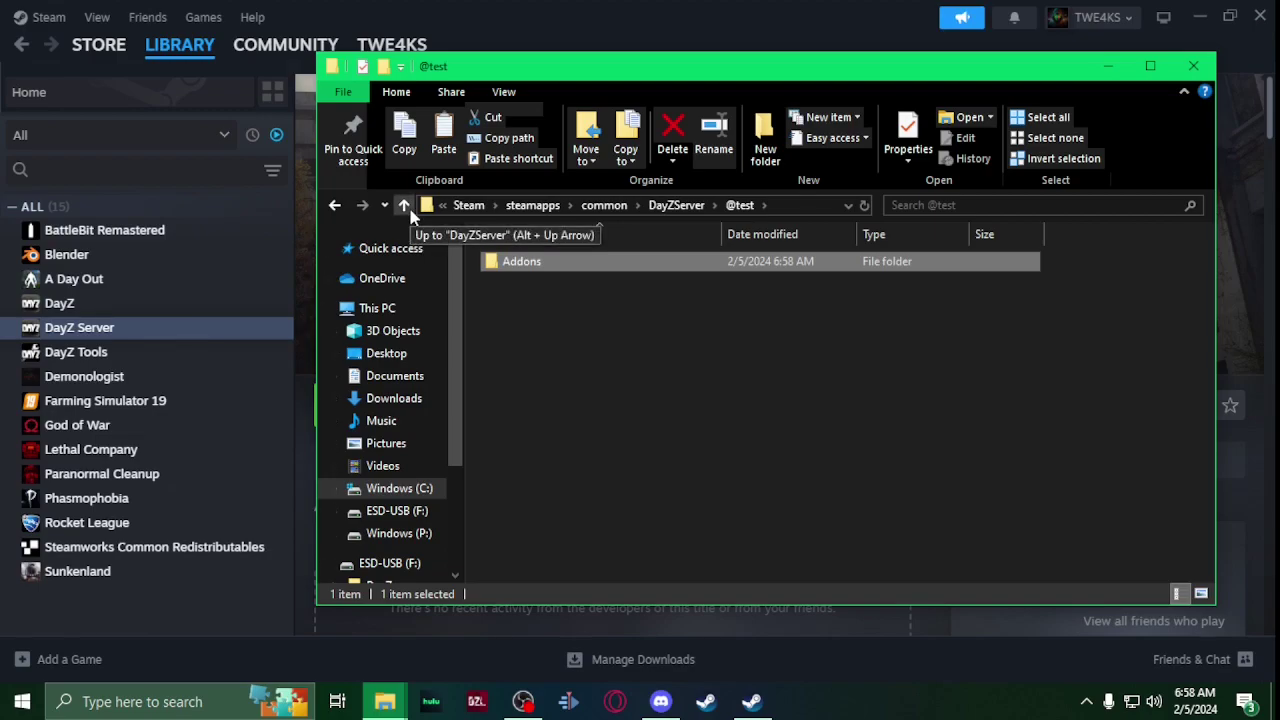
click(404, 205)
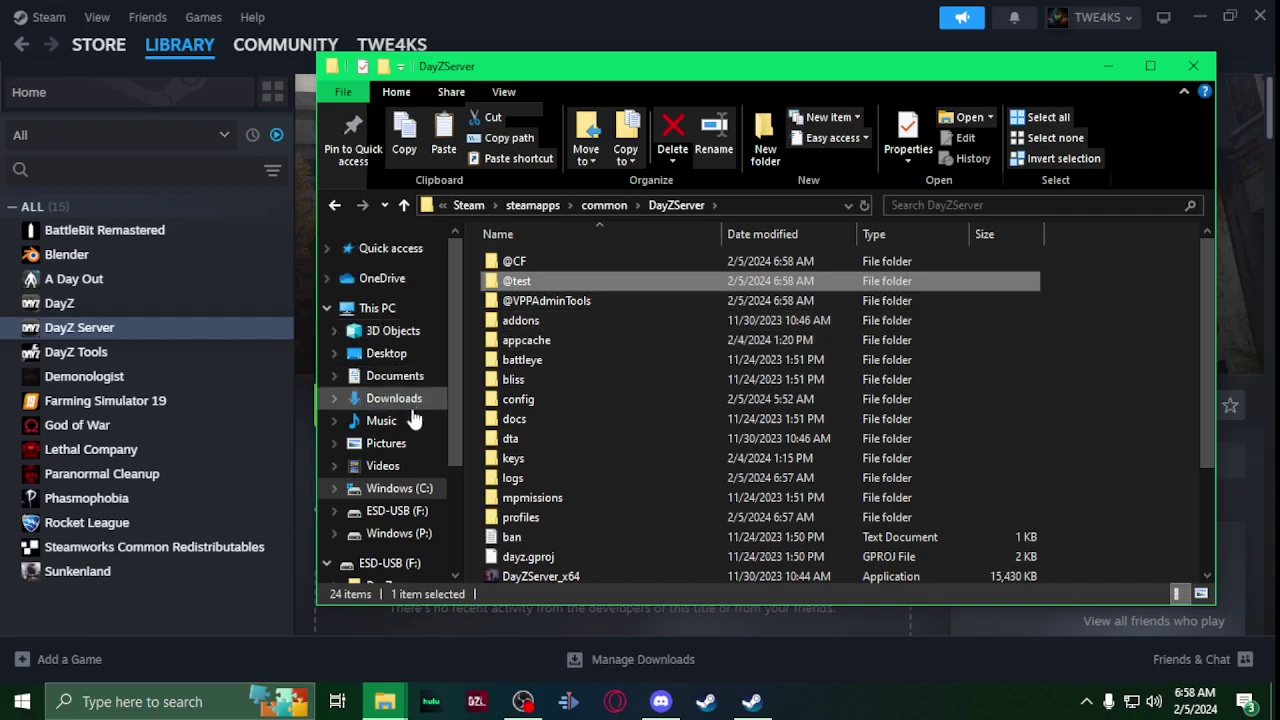
Step: Switch Notepad++ to the sample_run_bat script and look over its text
click(195, 700)
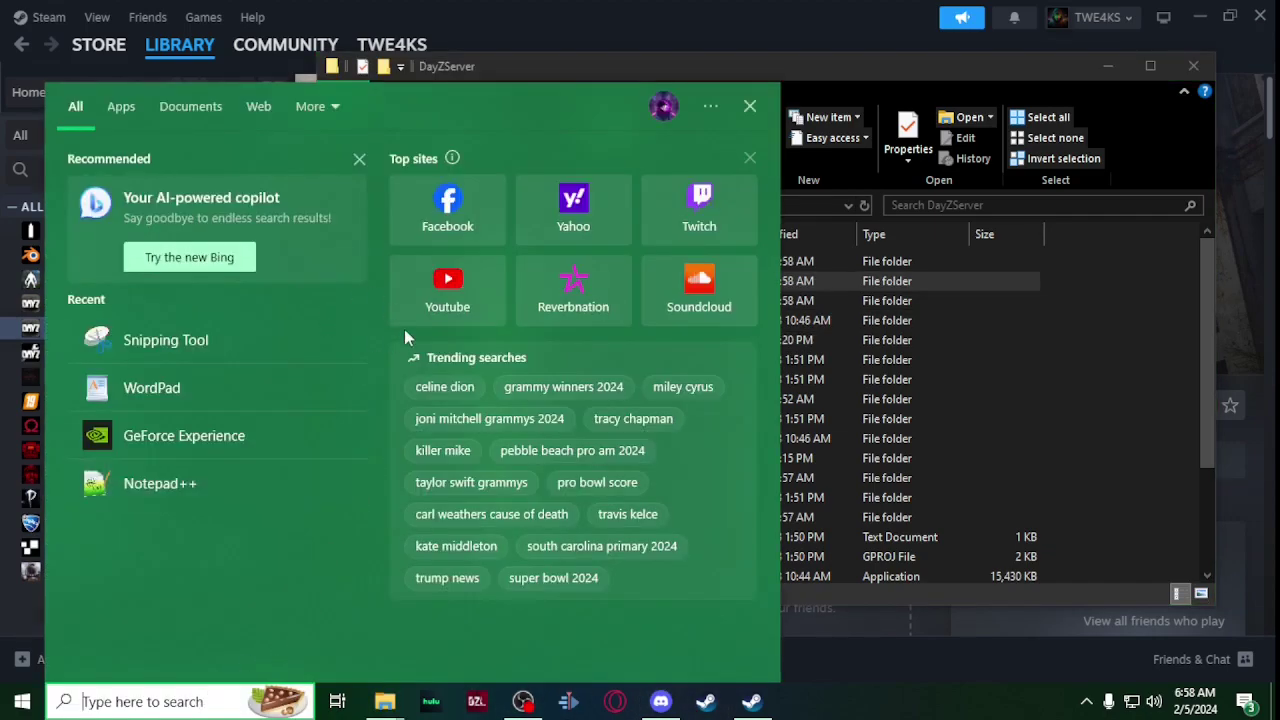
key(Escape)
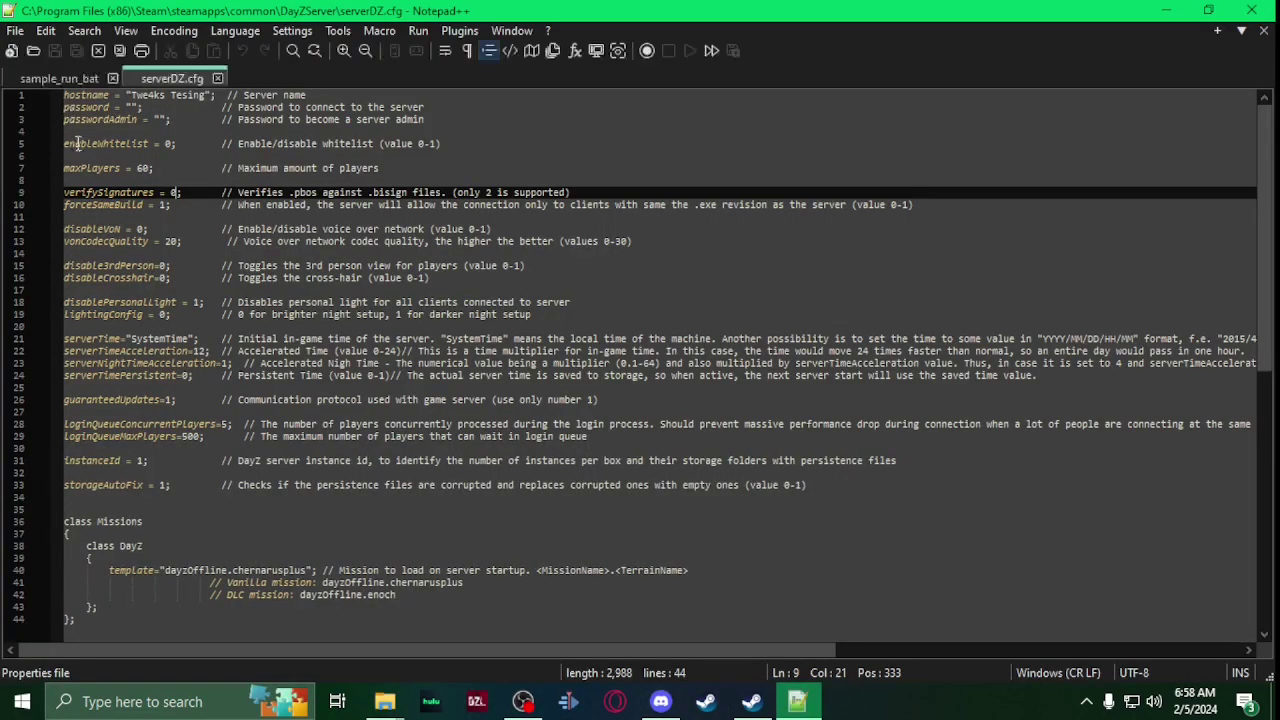
click(60, 78)
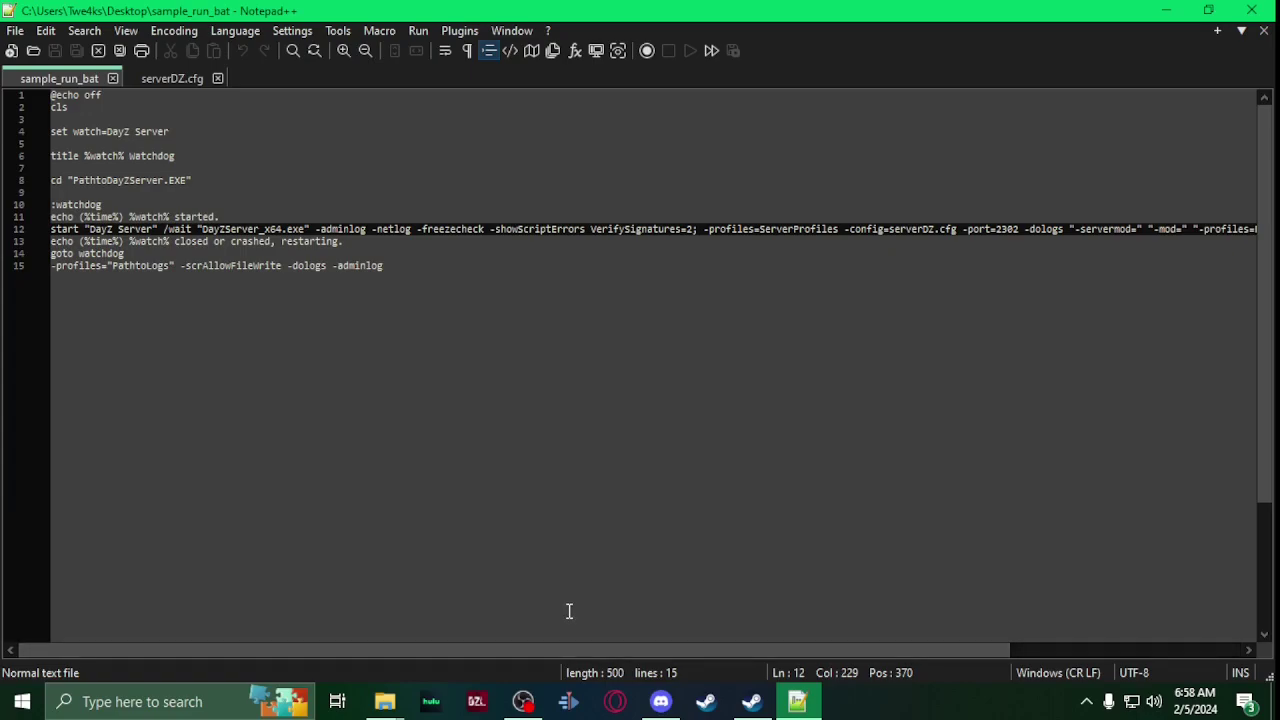
drag(395, 267, 57, 155)
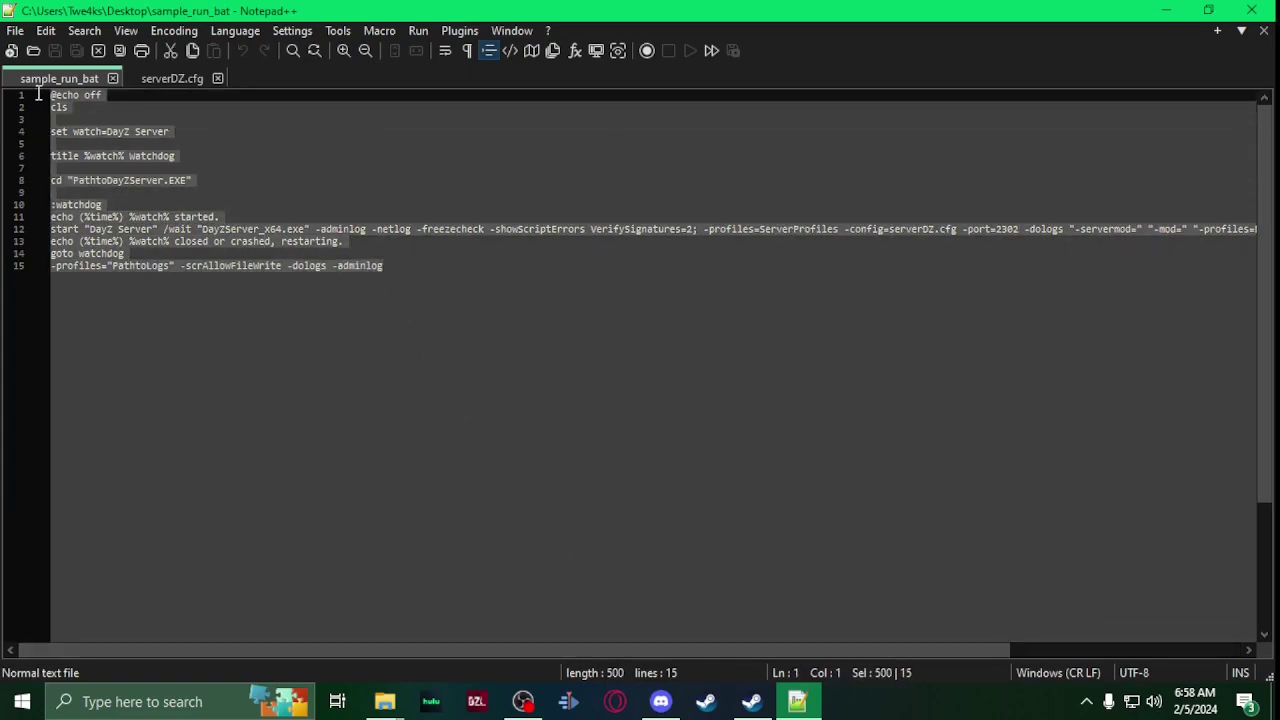
click(549, 638)
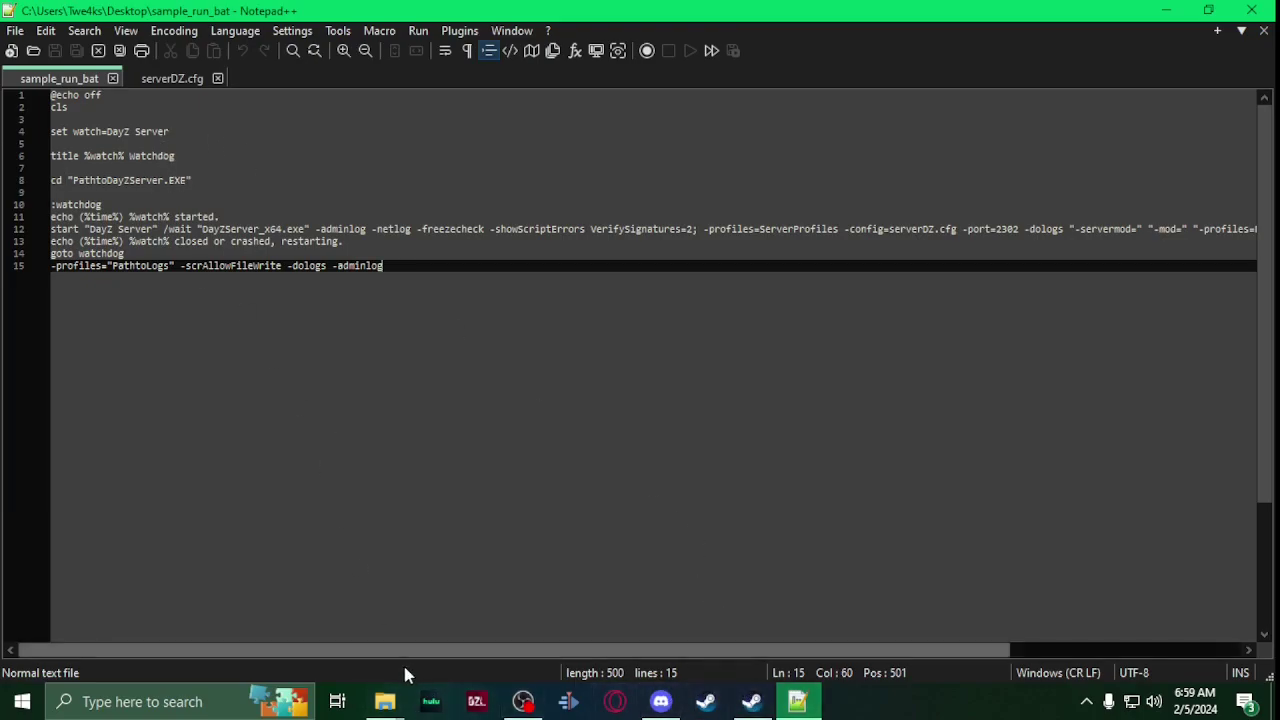
Step: Copy the full DayZServer folder path from File Explorer's address bar
mouse_move(385, 700)
click(392, 620)
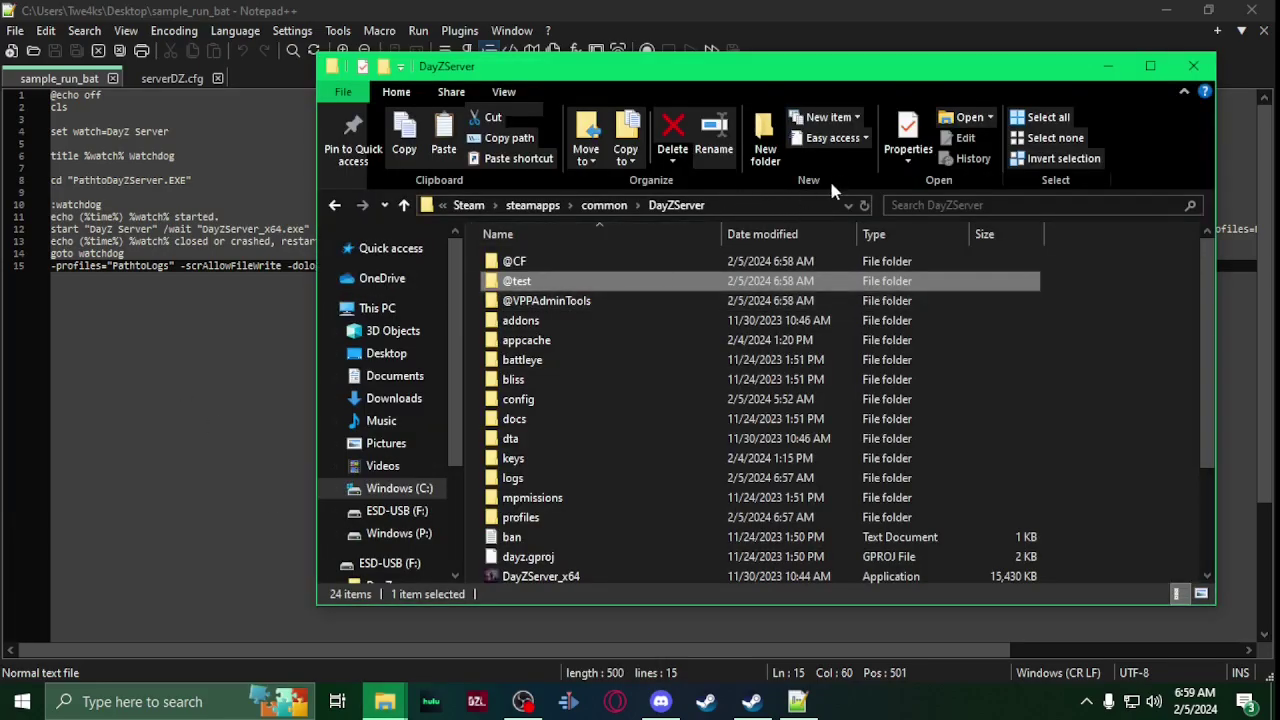
click(757, 204)
drag(757, 205, 411, 196)
key(ctrl+c)
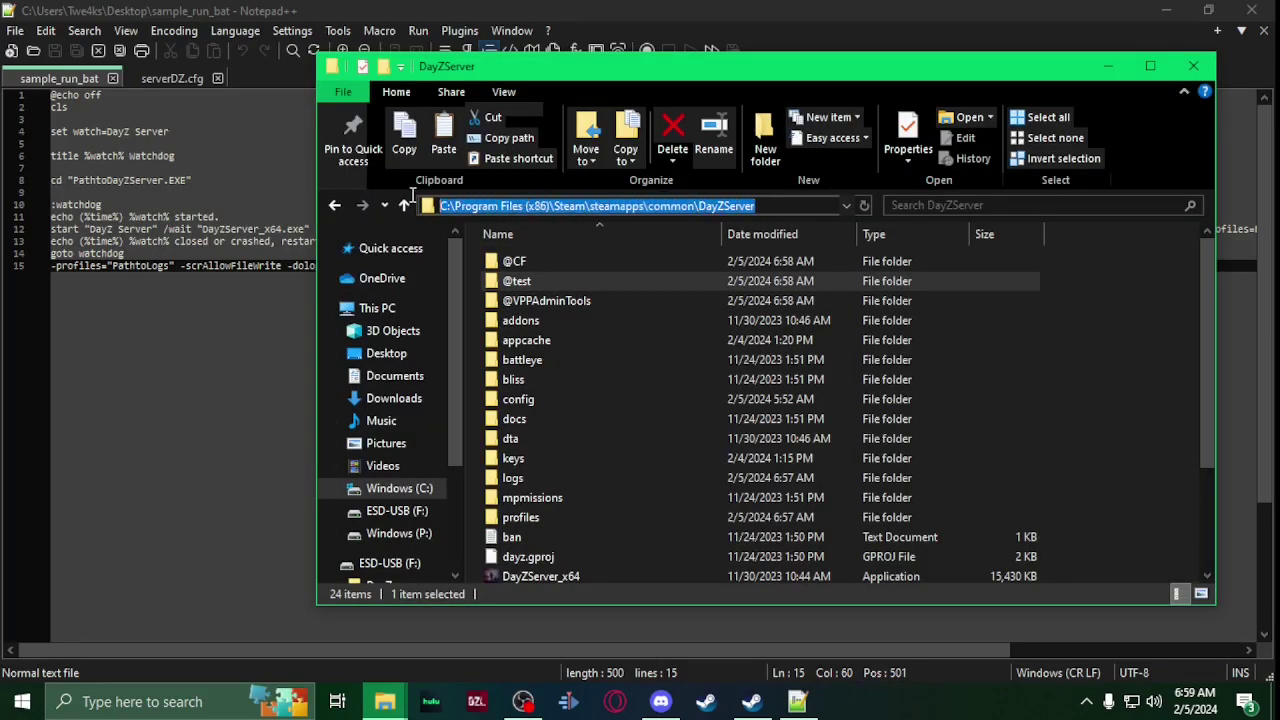
Step: Replace the PathtoDayZServer.EXE placeholder on line 8 with the copied DayZServer path
click(171, 180)
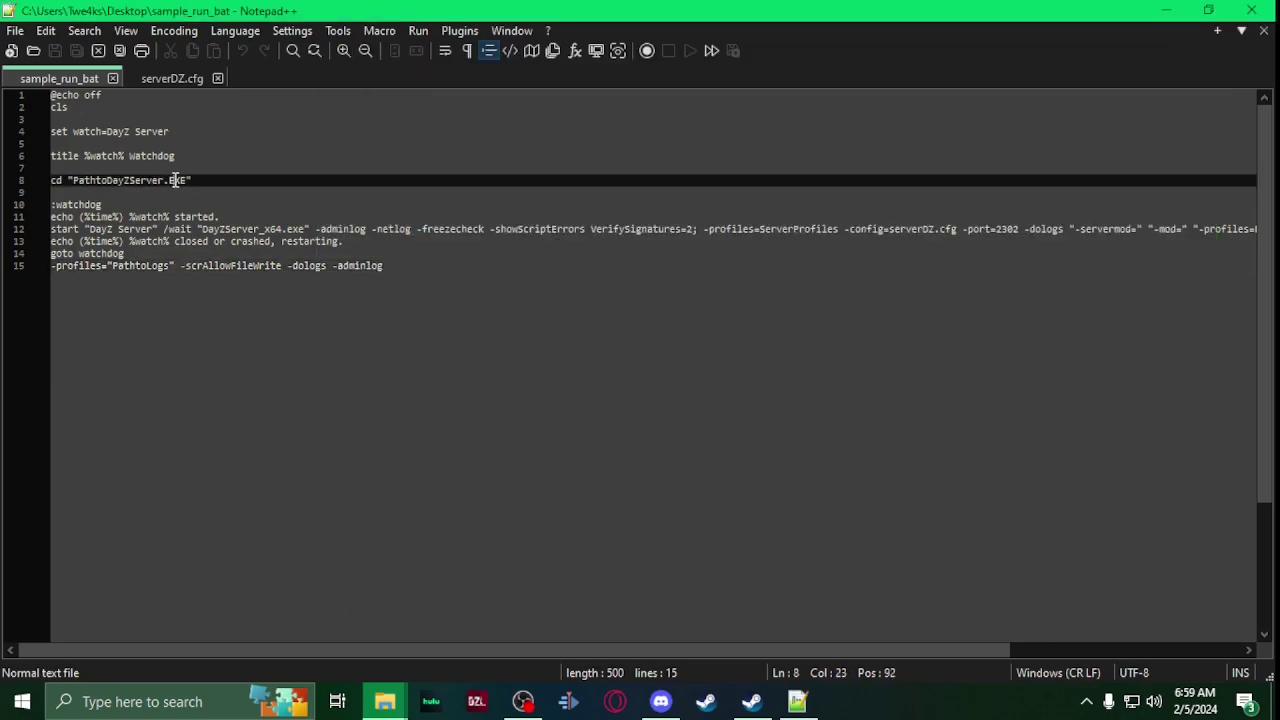
drag(188, 181, 93, 181)
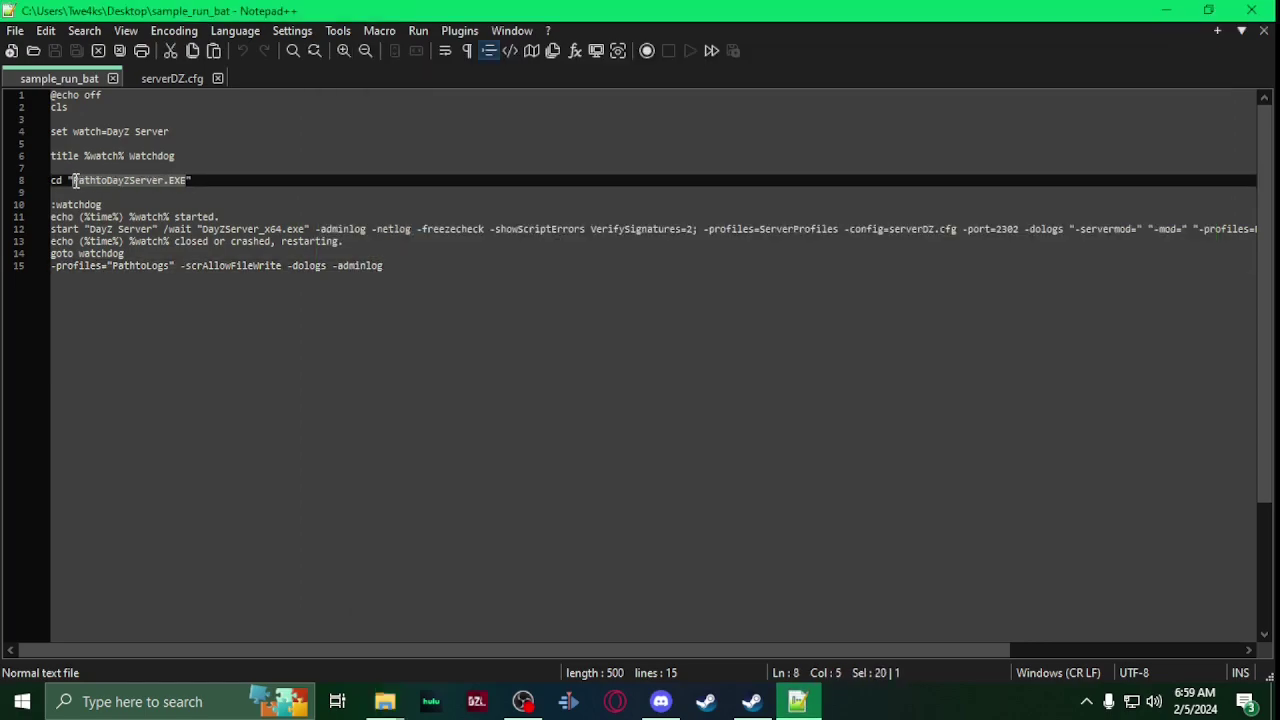
key(ctrl+v)
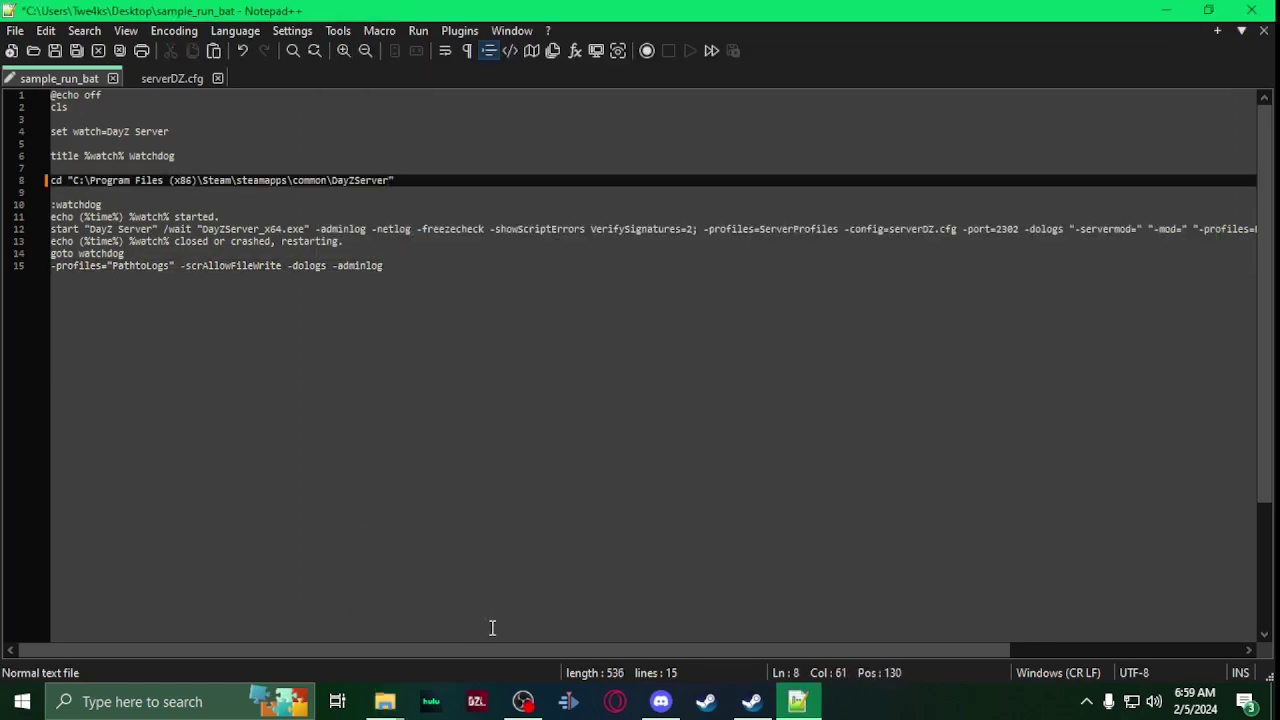
drag(496, 647, 843, 651)
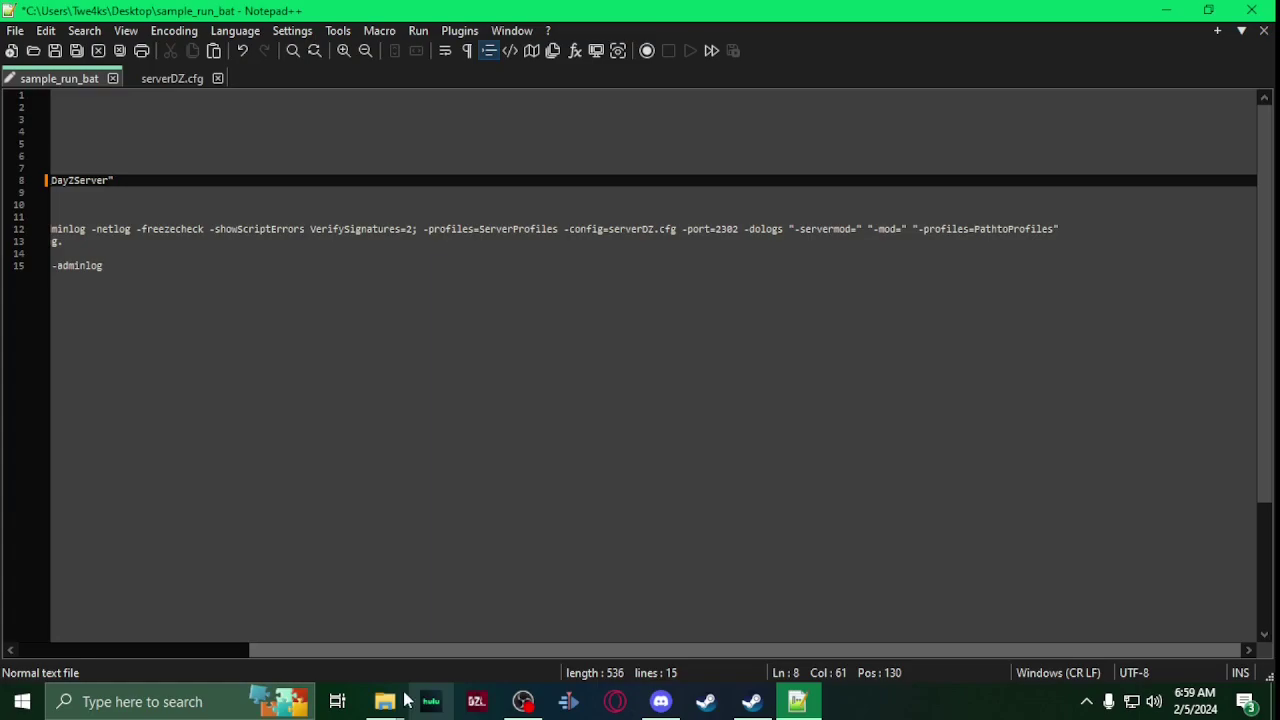
Step: Replace PathtoProfiles on line 12 with C:\Program Files (x86)\Steam\steamapps\common\DayZServer\profiles
mouse_move(385, 701)
click(404, 626)
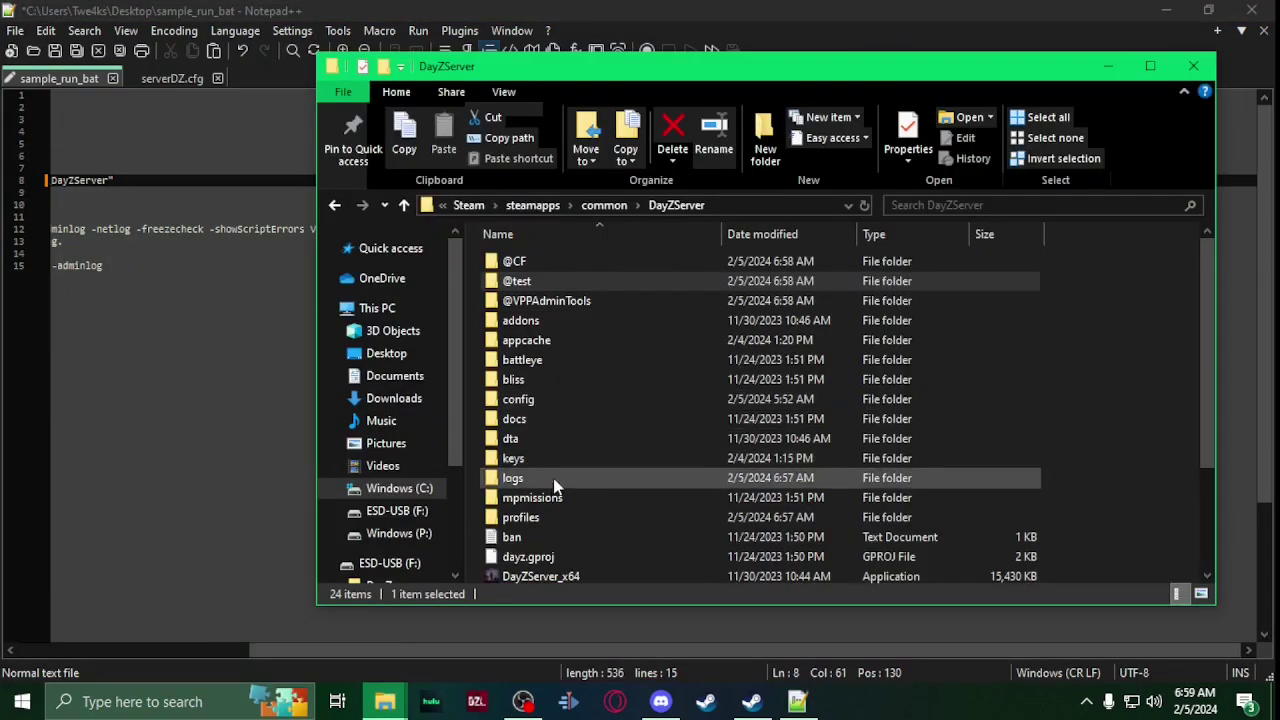
double_click(542, 519)
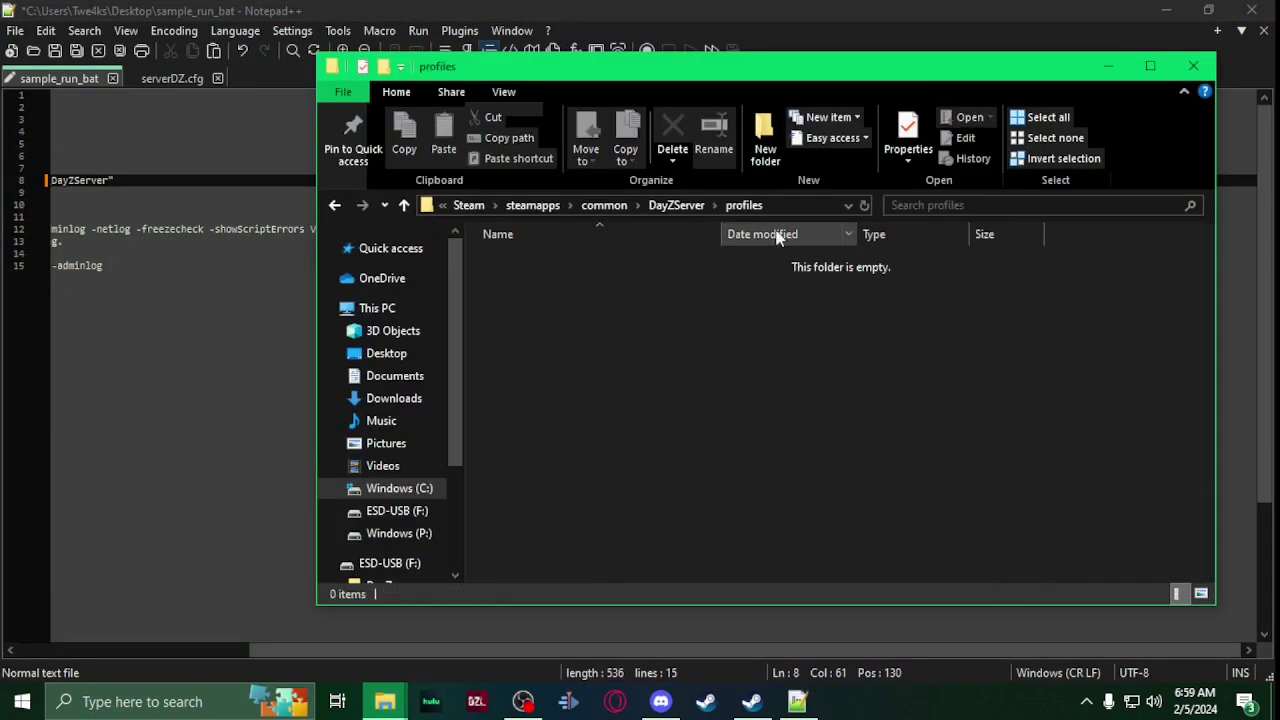
click(798, 205)
key(ctrl+c)
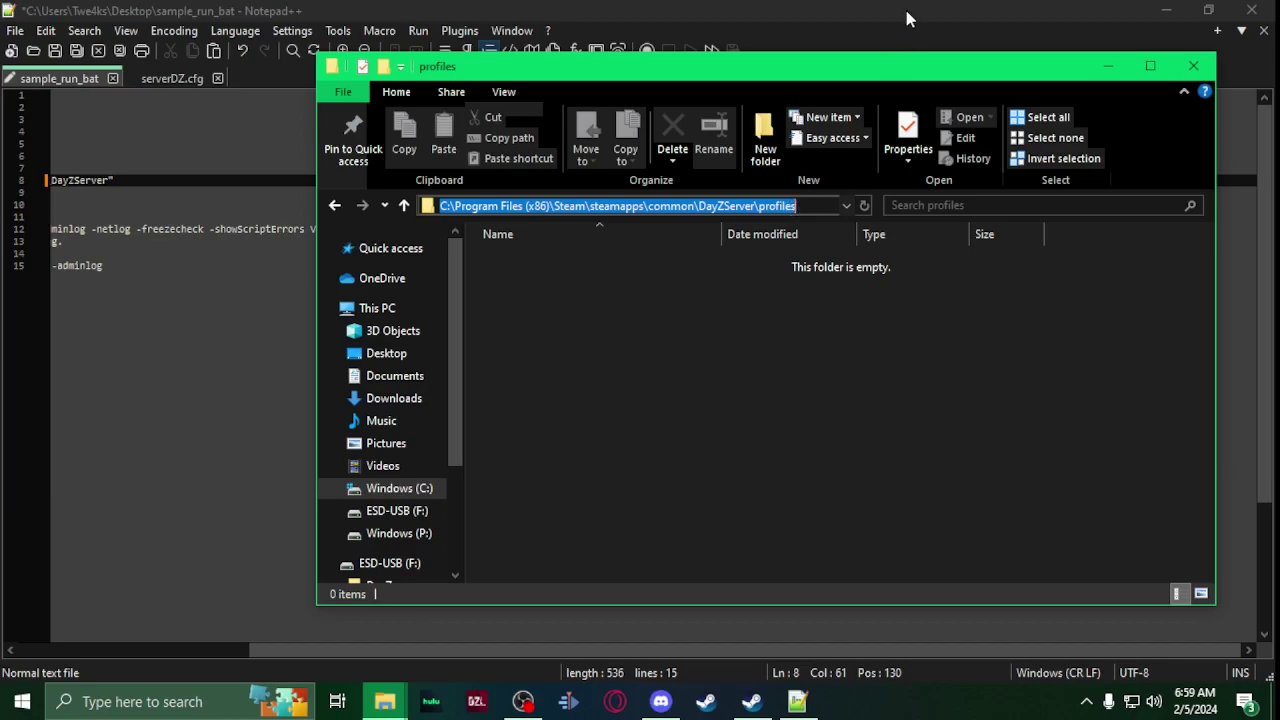
click(906, 12)
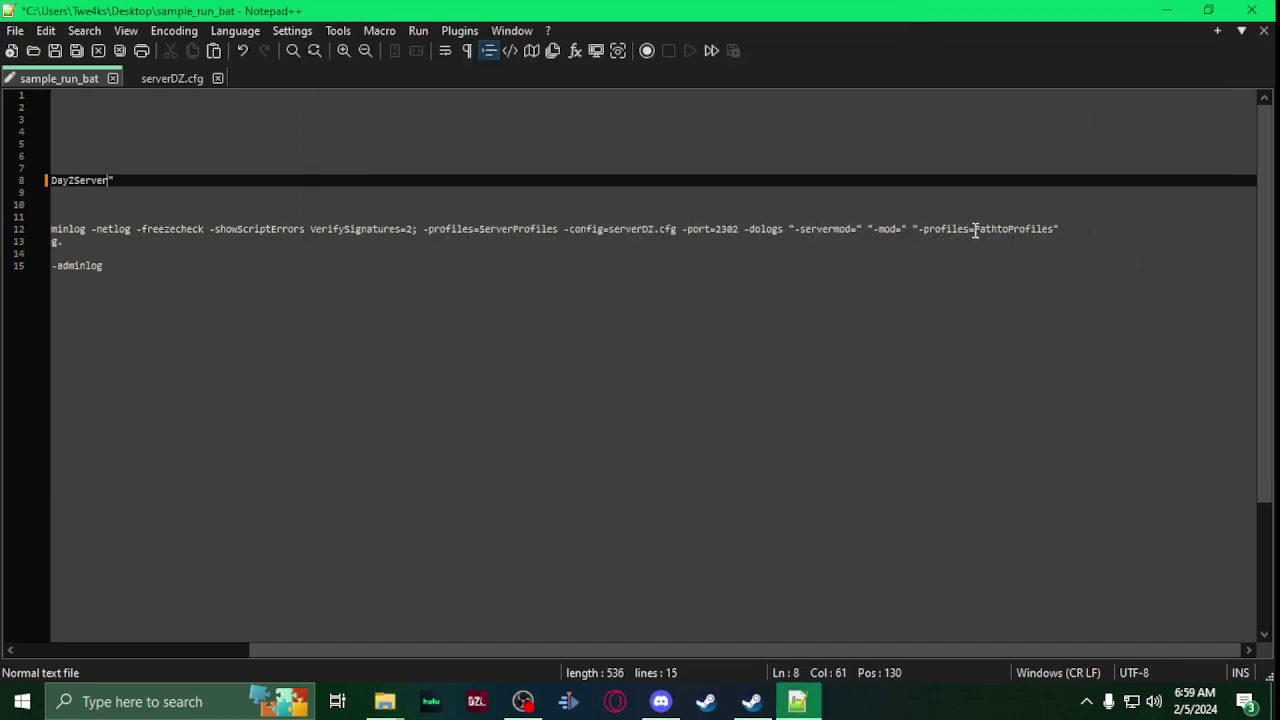
drag(975, 230, 1050, 230)
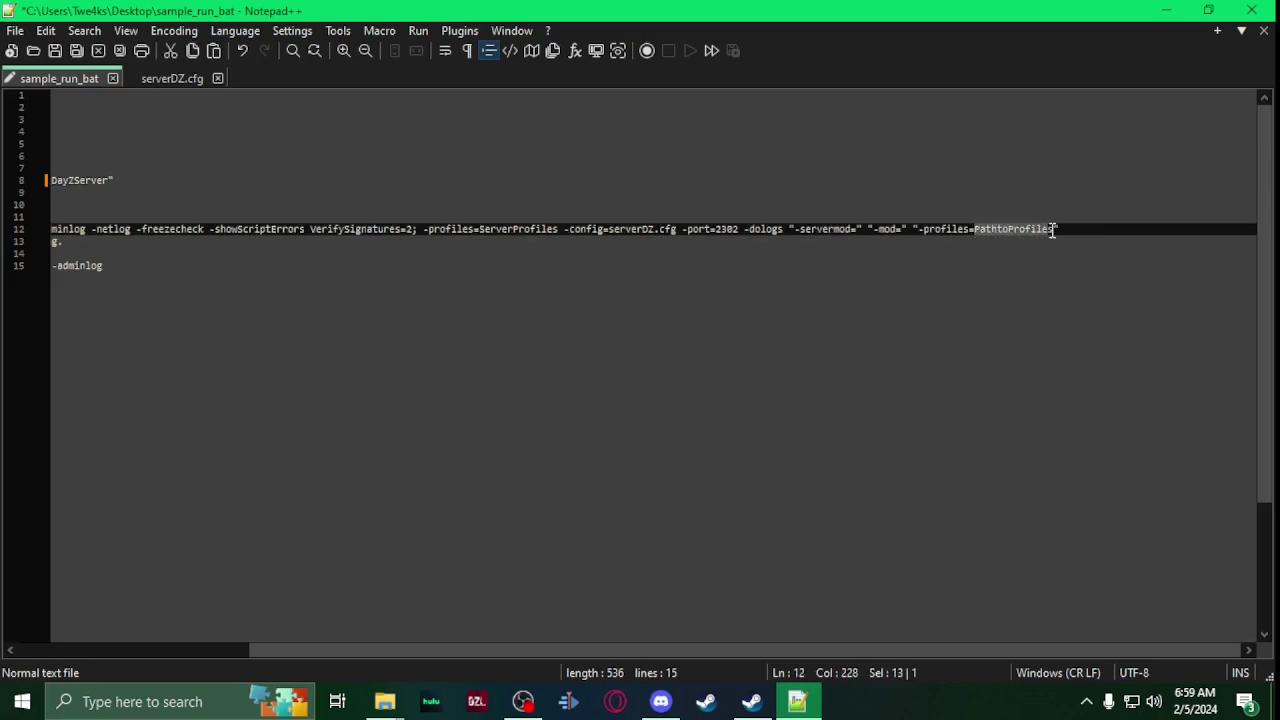
key(ctrl+v)
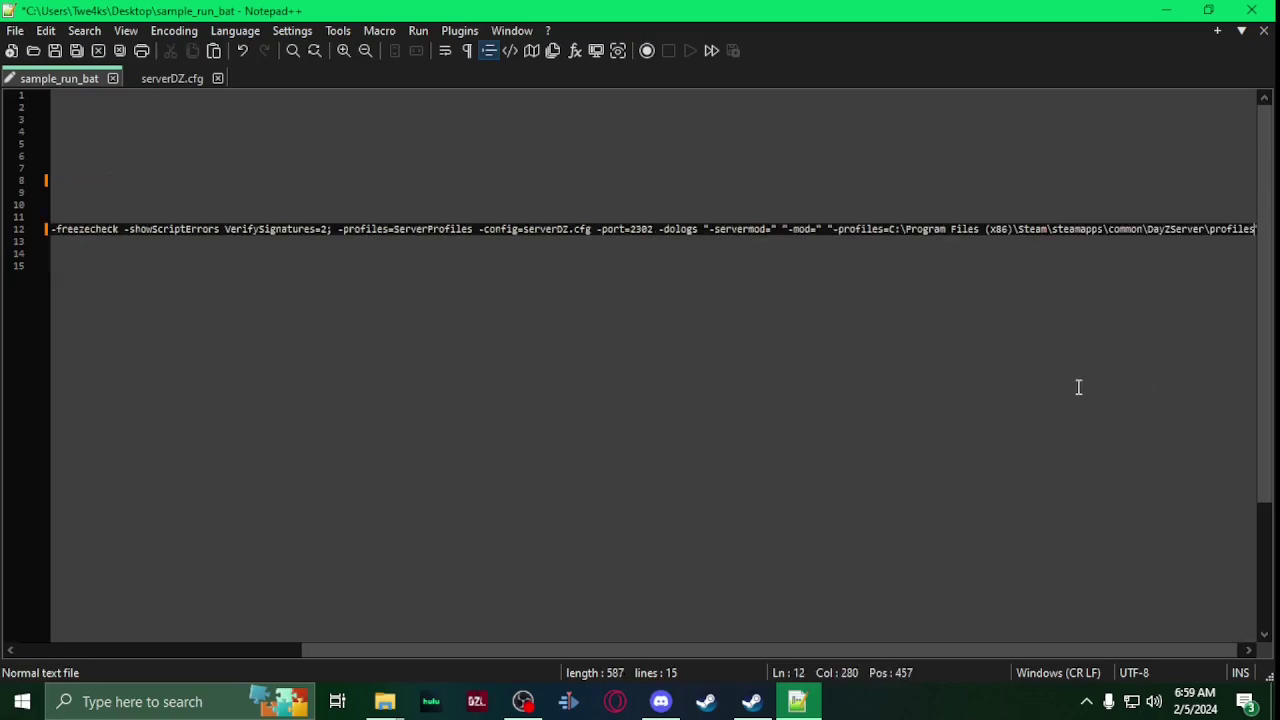
mouse_move(385, 701)
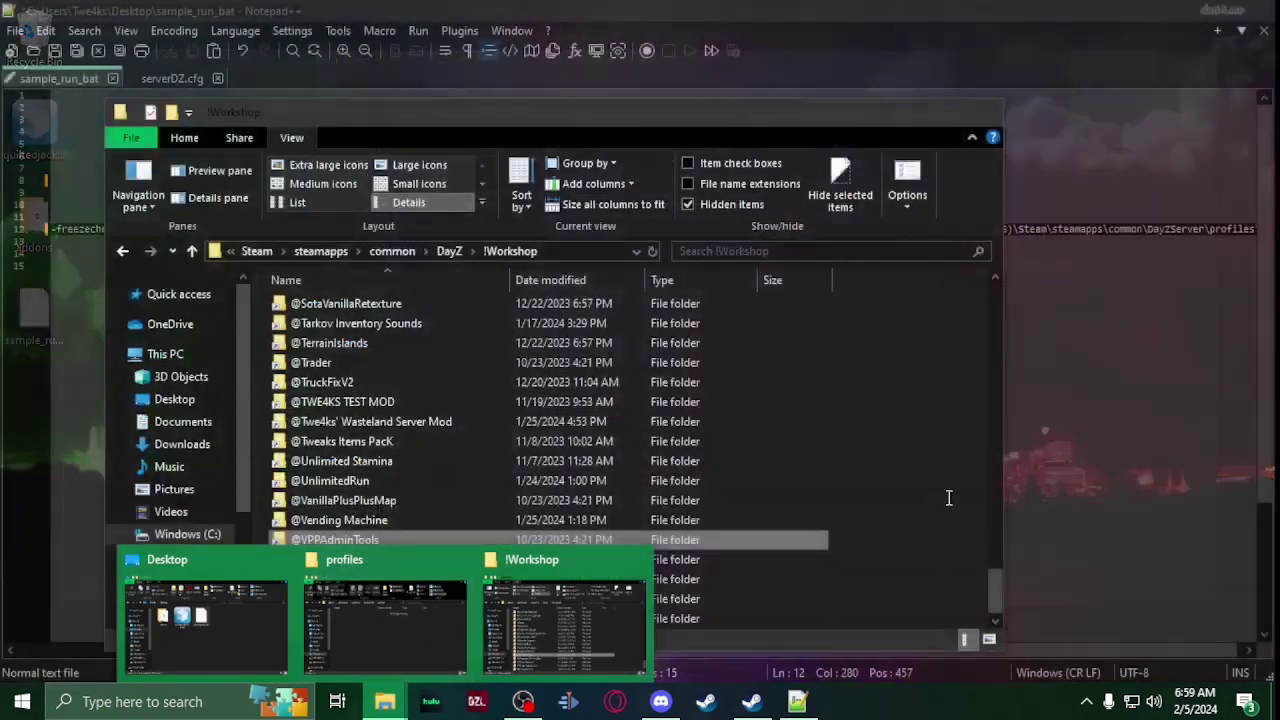
click(920, 571)
drag(920, 650, 166, 580)
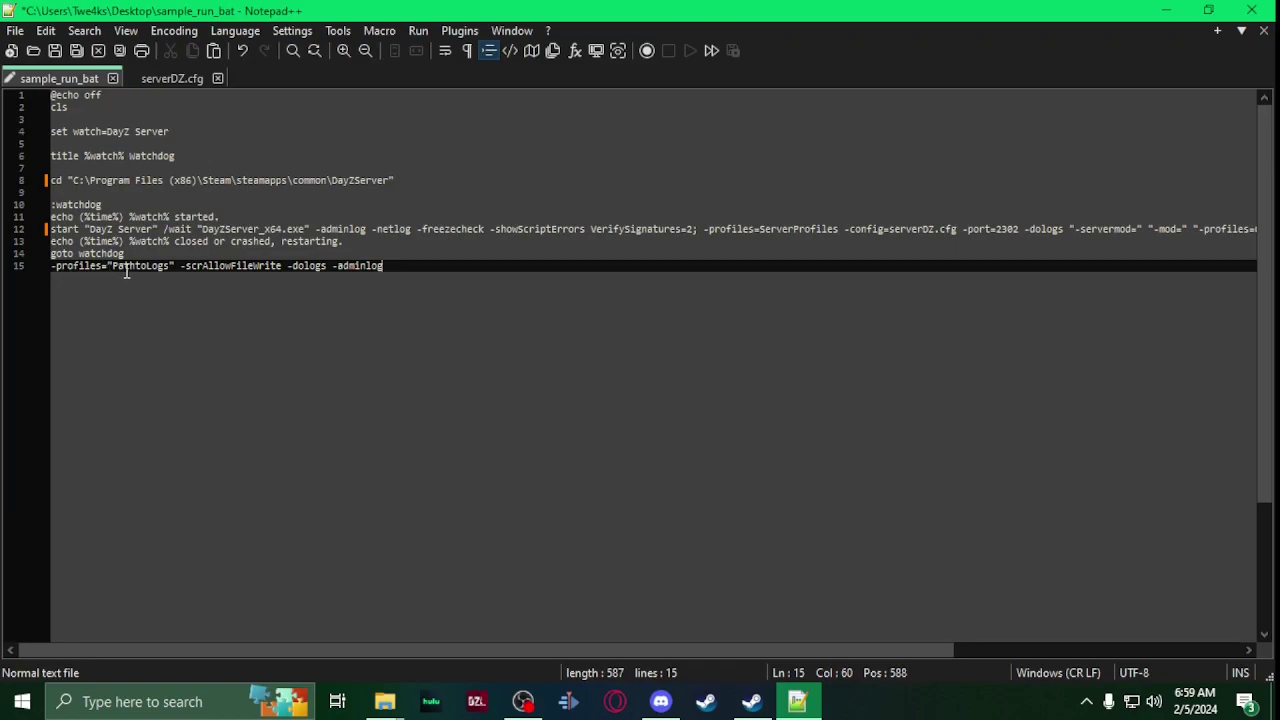
Step: Open the DayZServer logs folder in Explorer and copy its full path
mouse_move(385, 701)
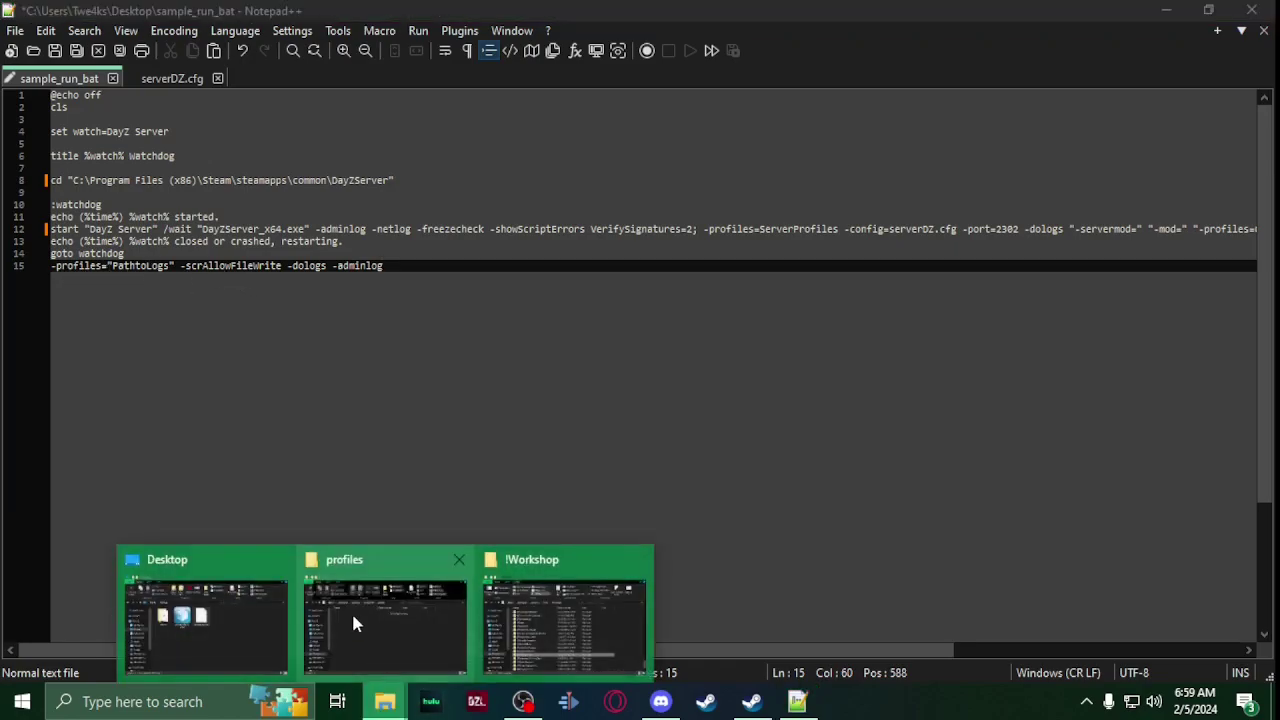
click(351, 610)
click(680, 206)
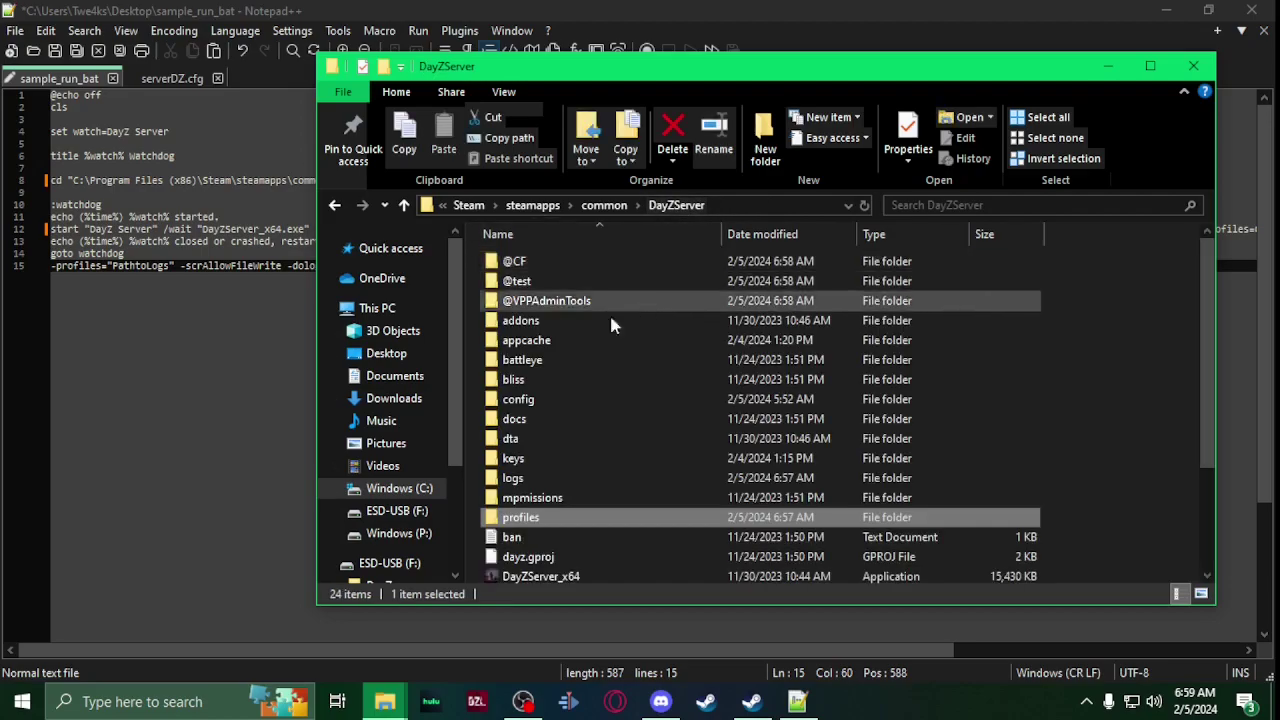
click(548, 482)
right_click(548, 482)
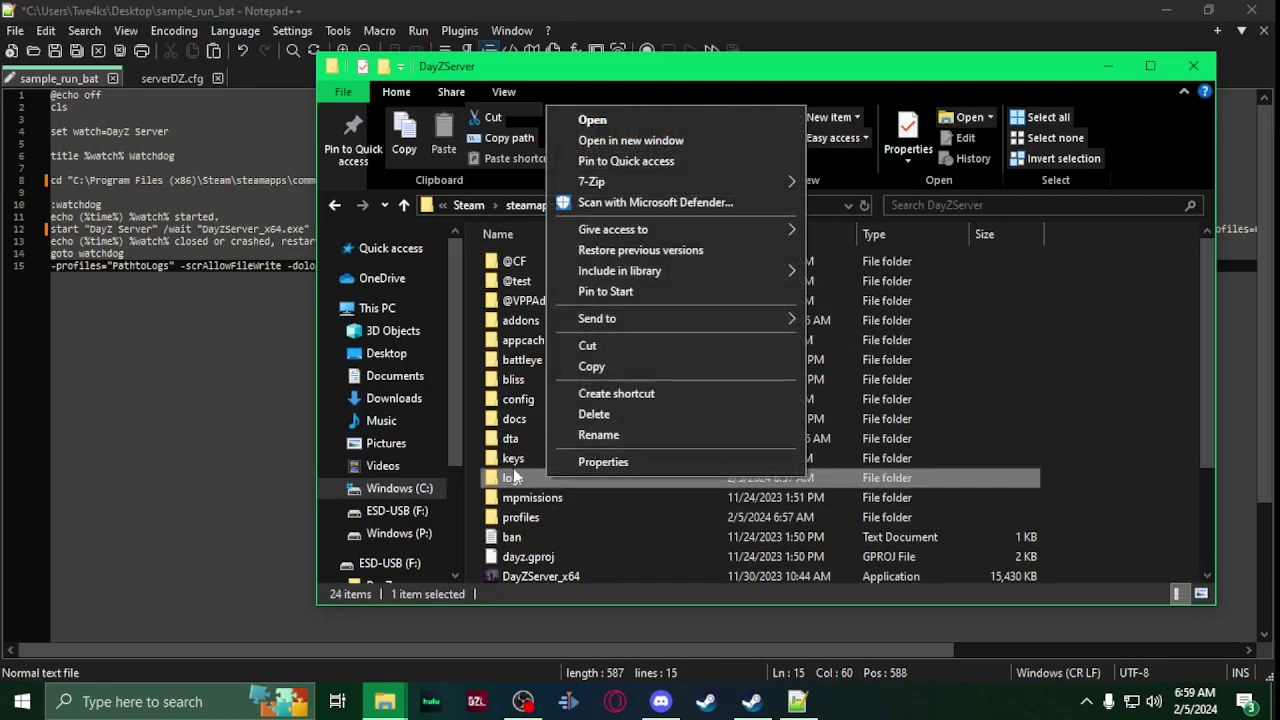
click(517, 478)
double_click(533, 476)
click(783, 206)
key(ctrl+c)
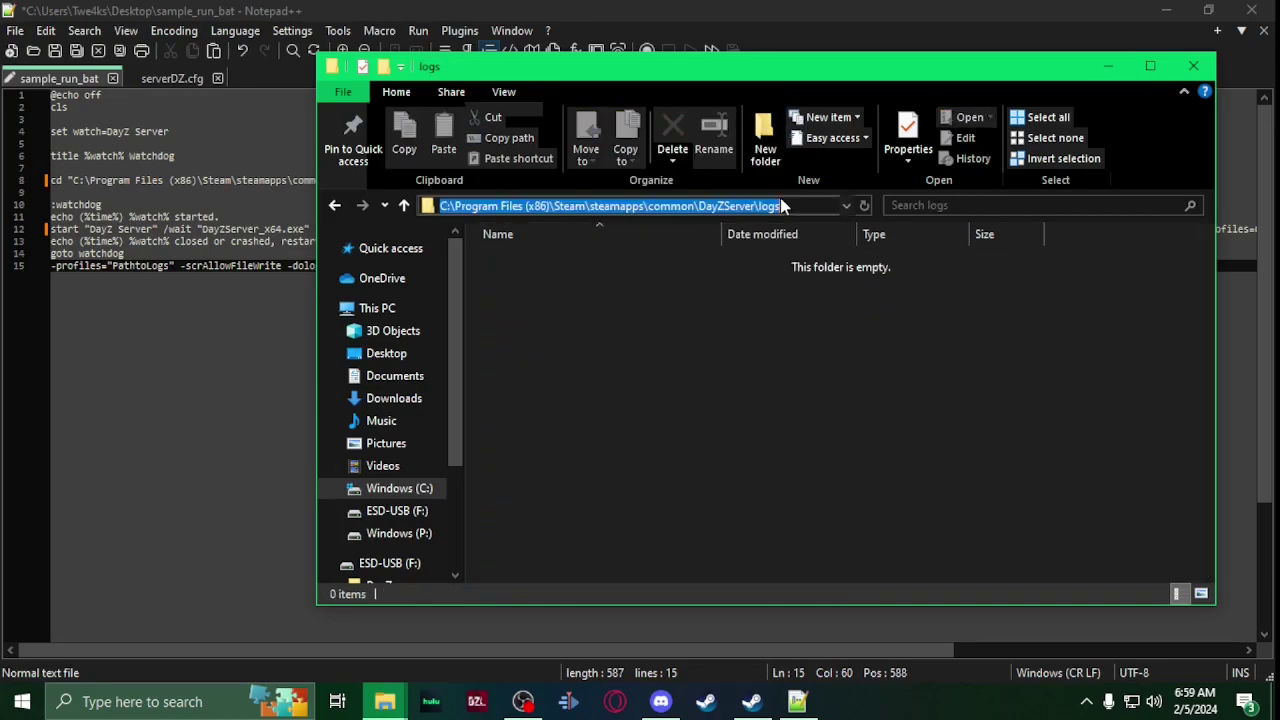
Step: Replace PathtoLogs on line 15 with the DayZServer\logs folder path
click(683, 11)
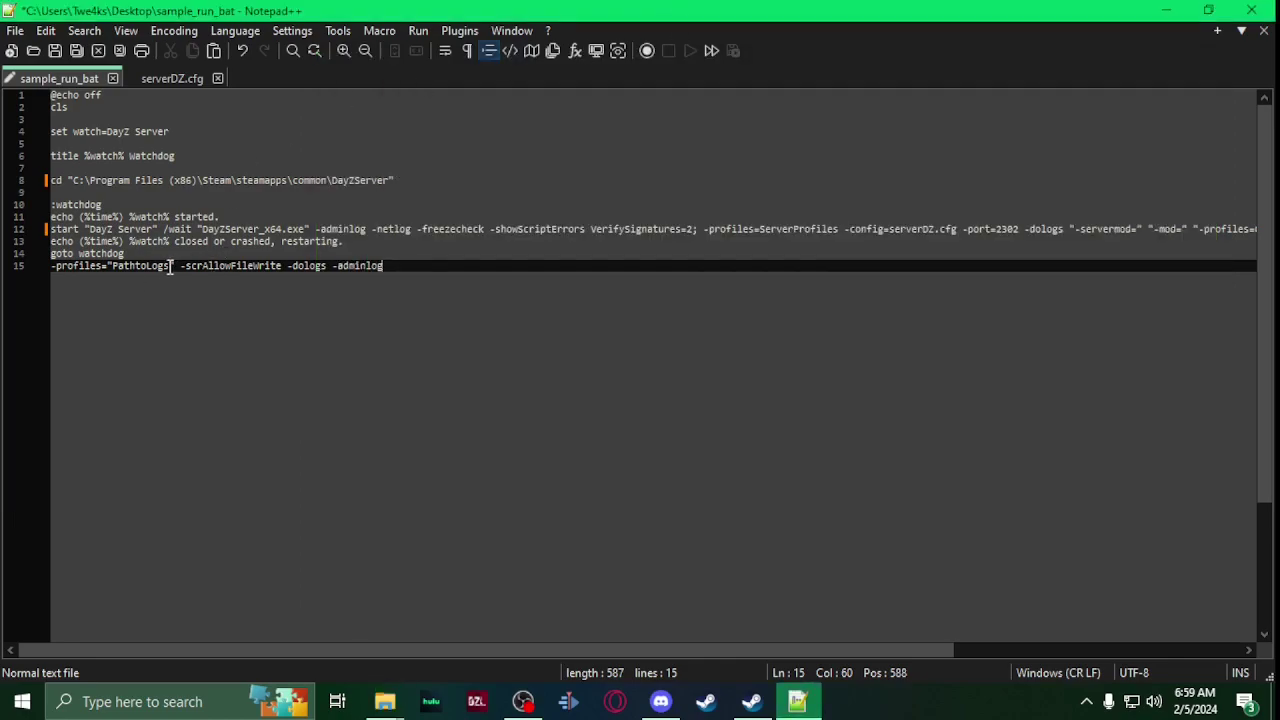
drag(170, 266, 112, 268)
key(ctrl+v)
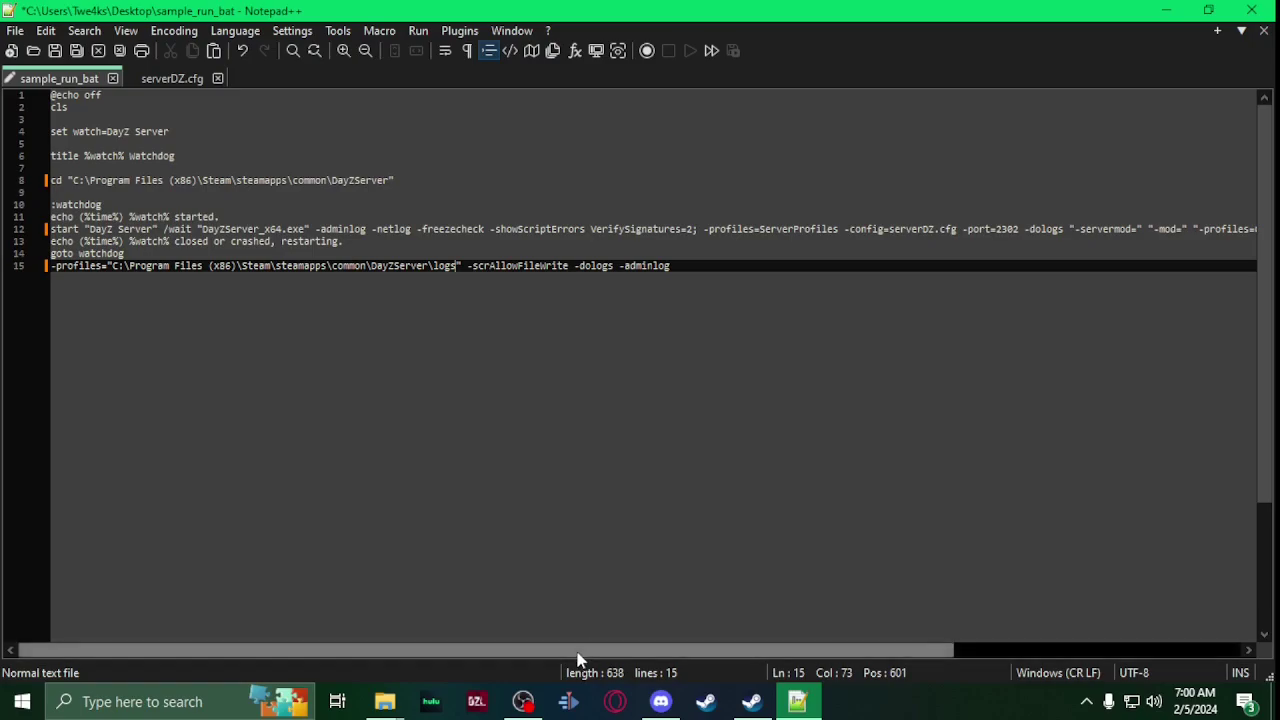
drag(582, 661, 880, 670)
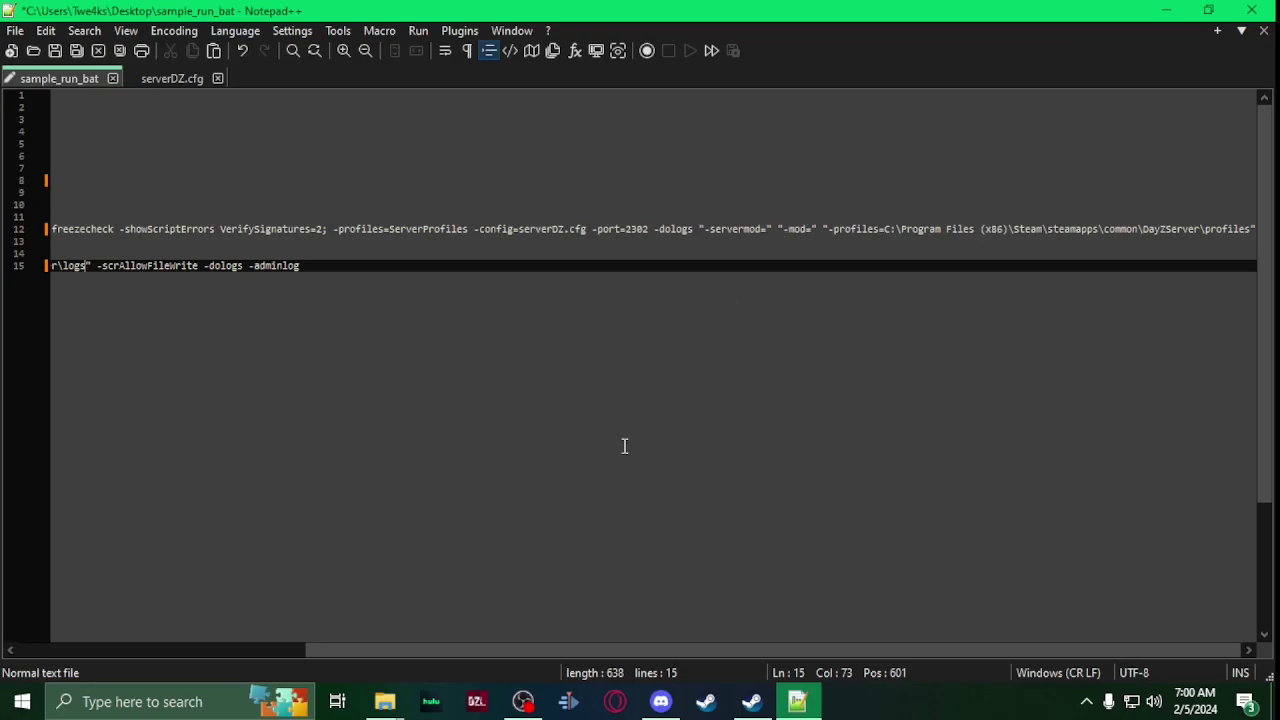
mouse_move(396, 702)
click(401, 619)
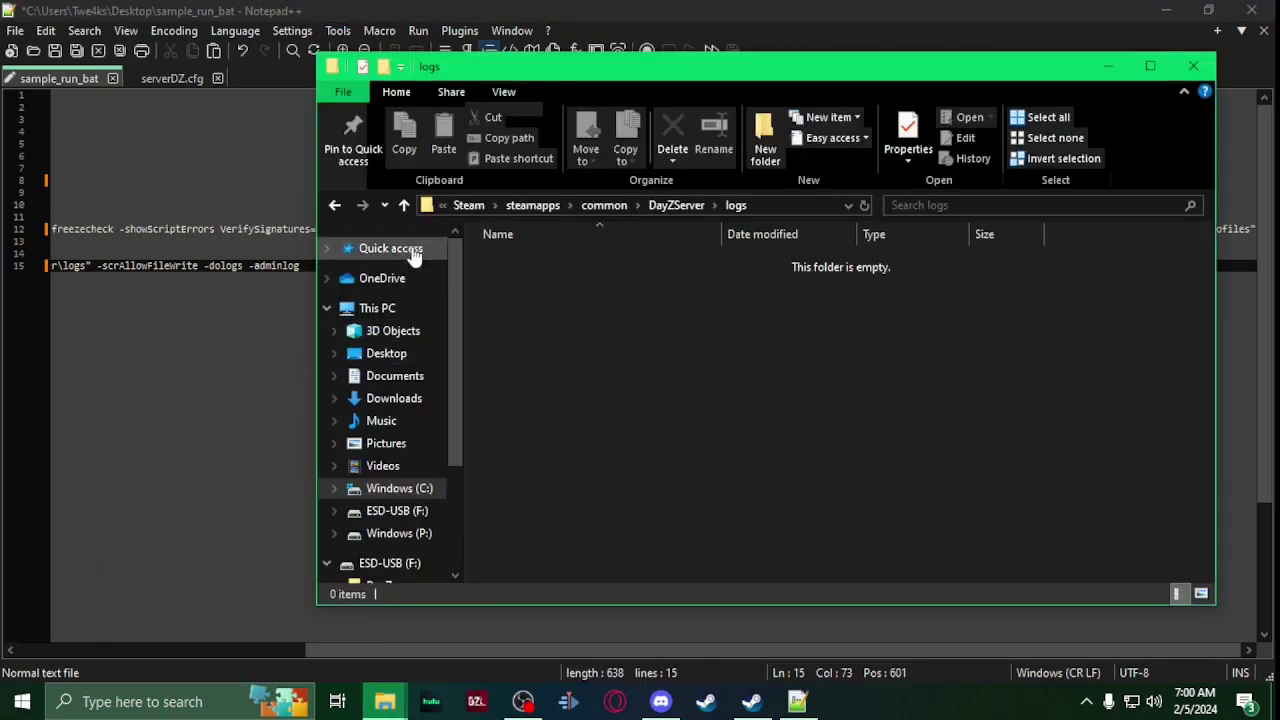
click(676, 205)
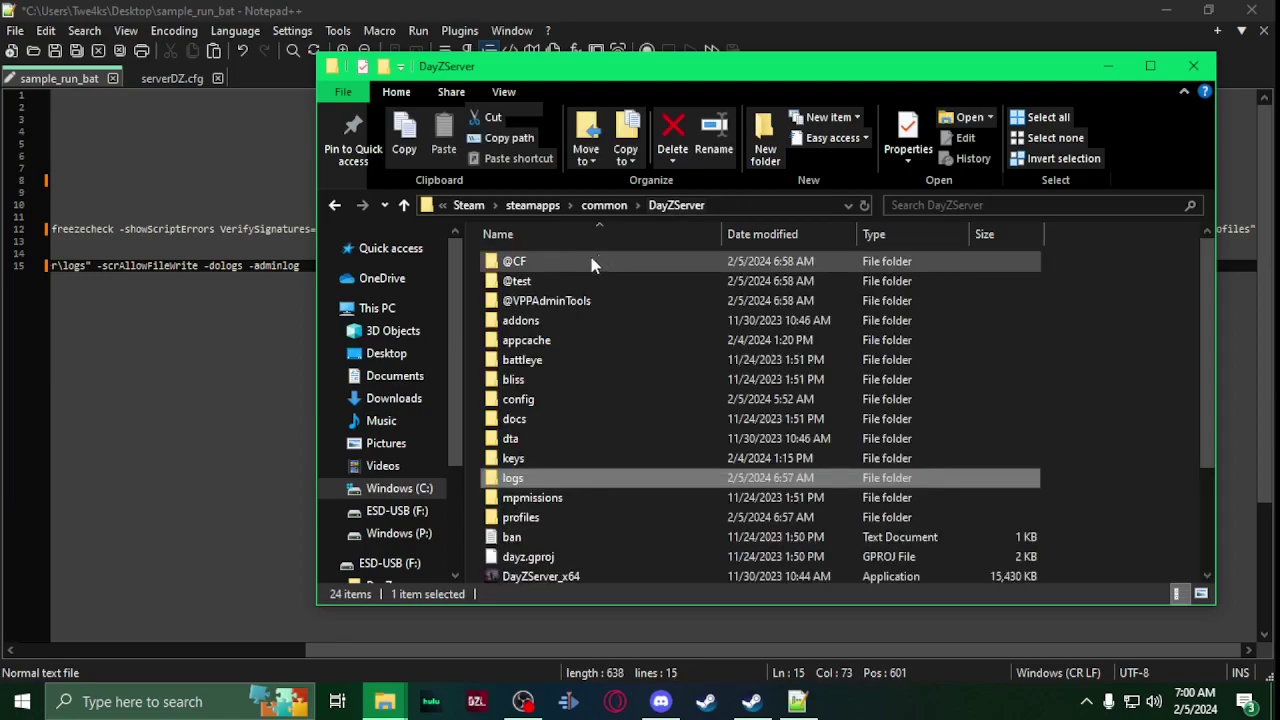
right_click(588, 263)
click(690, 591)
key(ctrl+c)
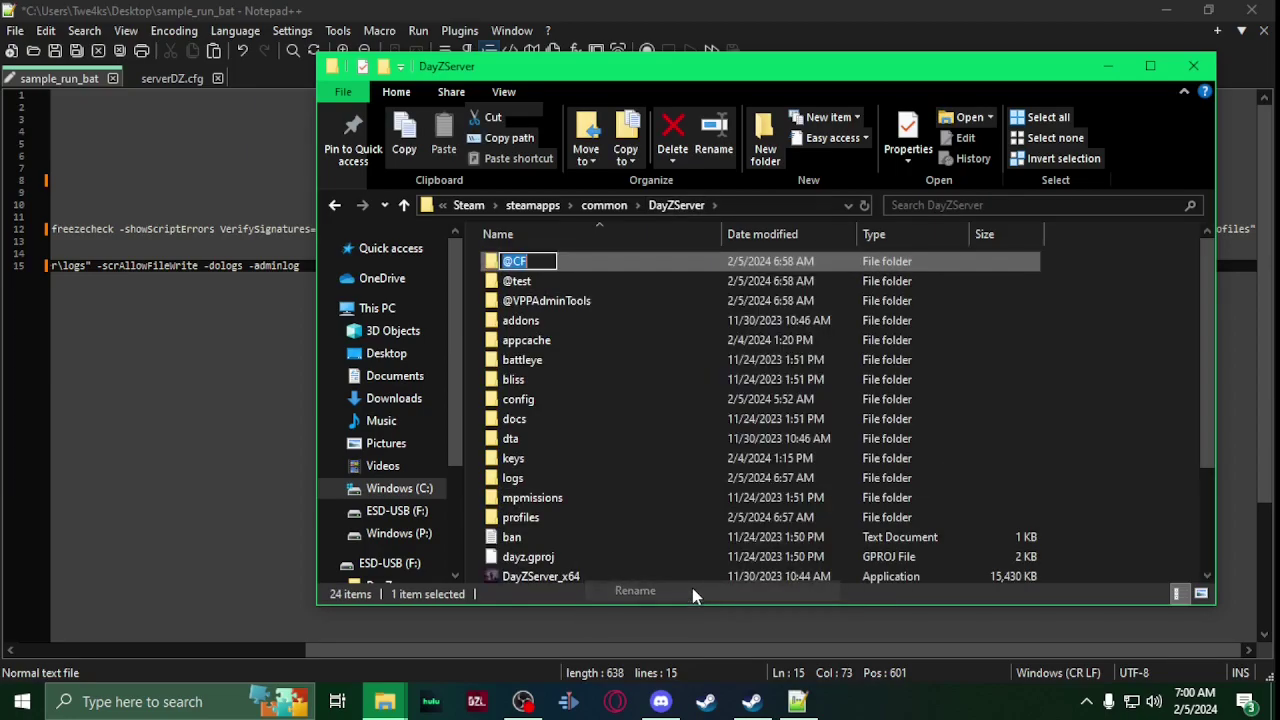
click(754, 10)
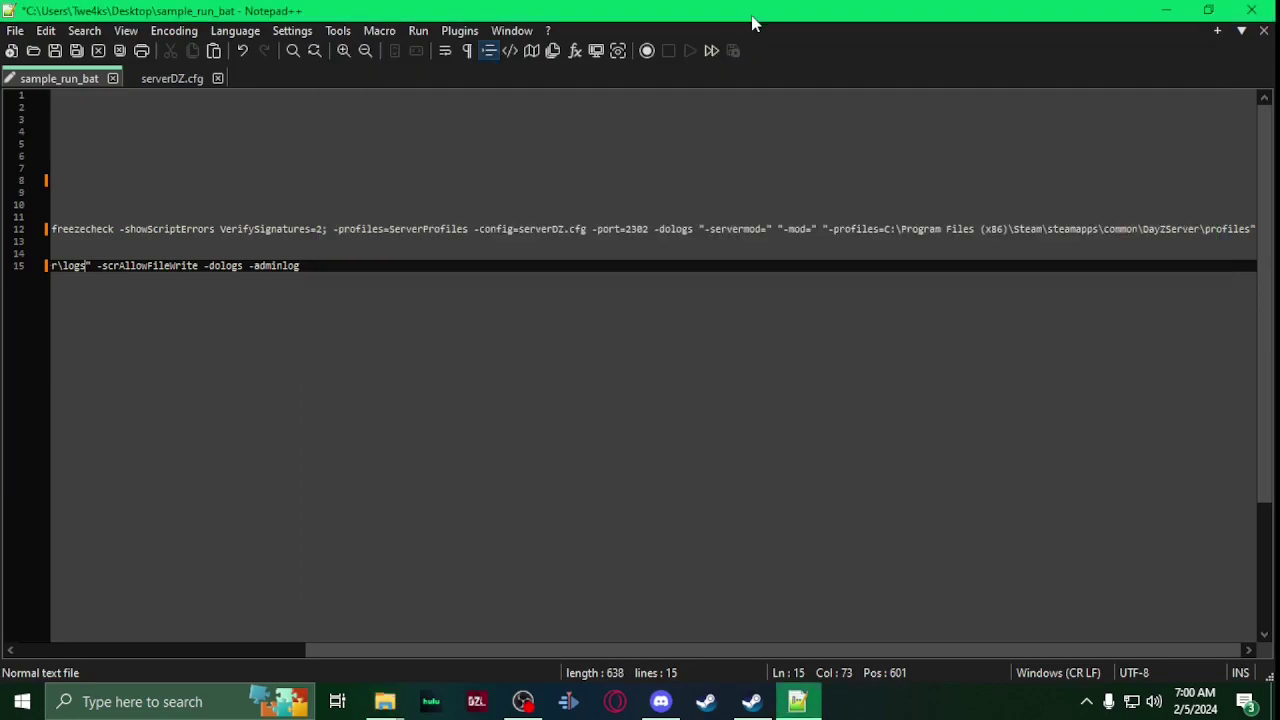
click(811, 231)
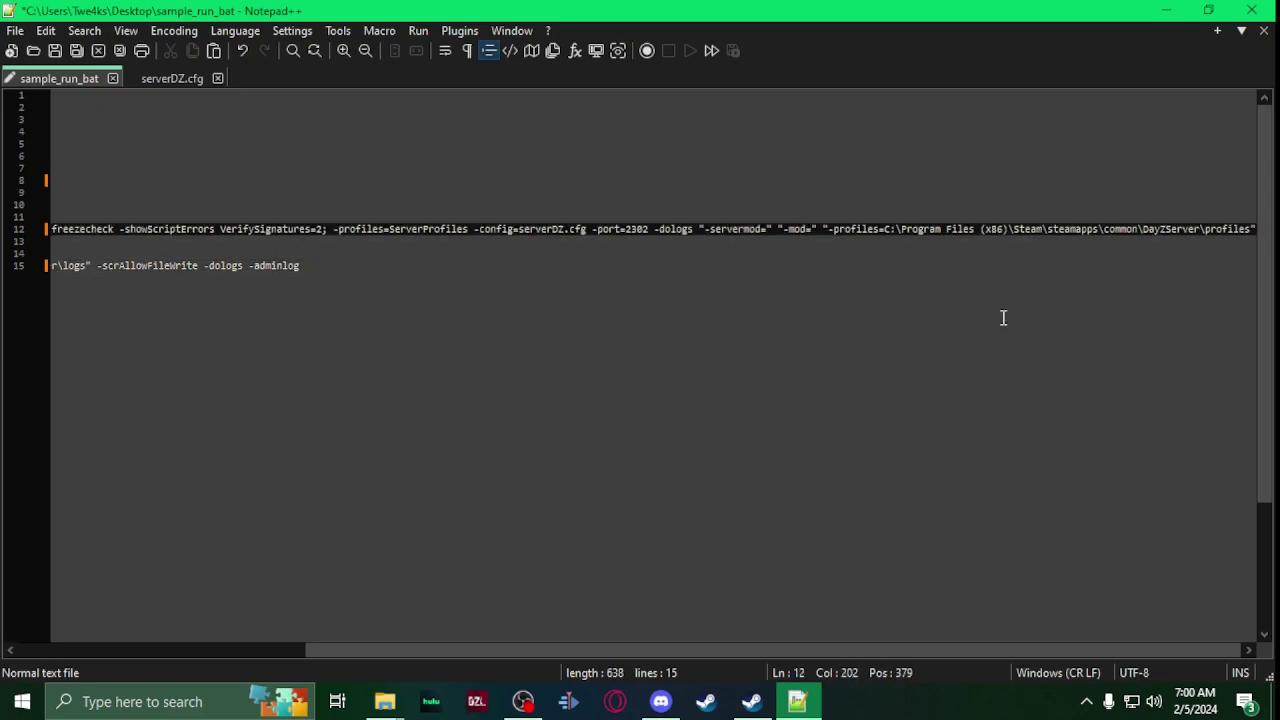
key(ctrl+v)
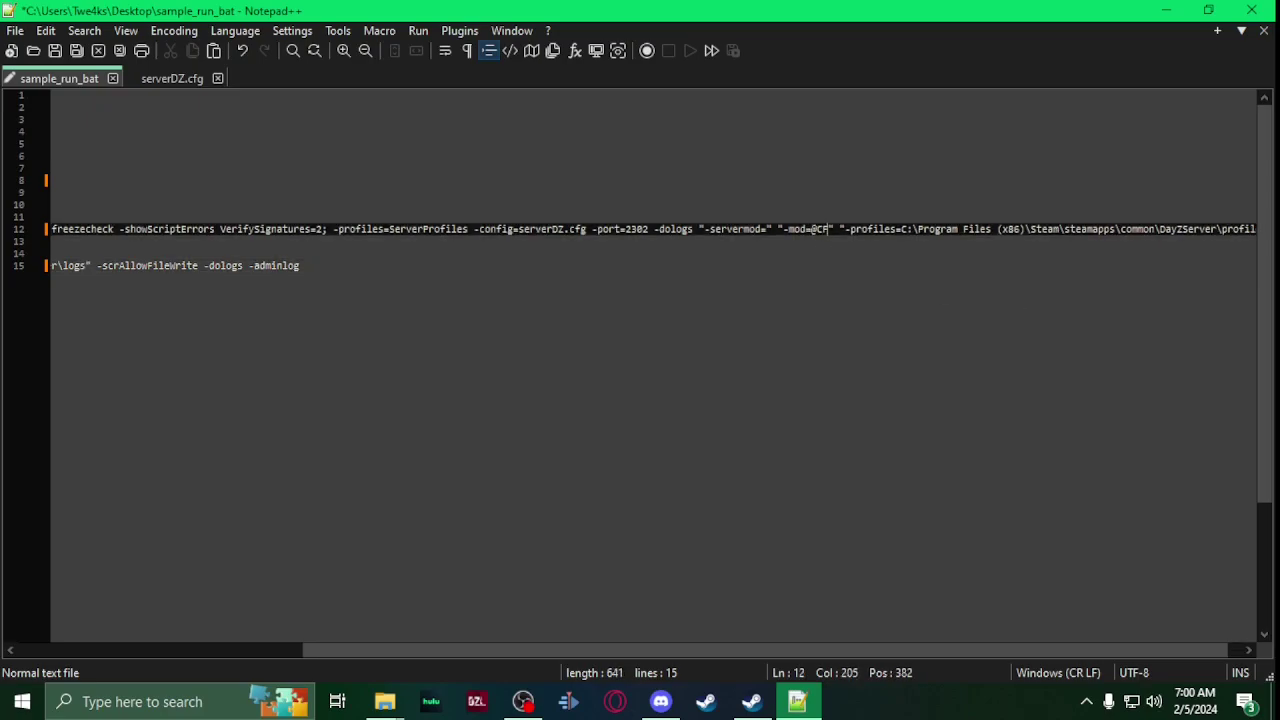
text(;)
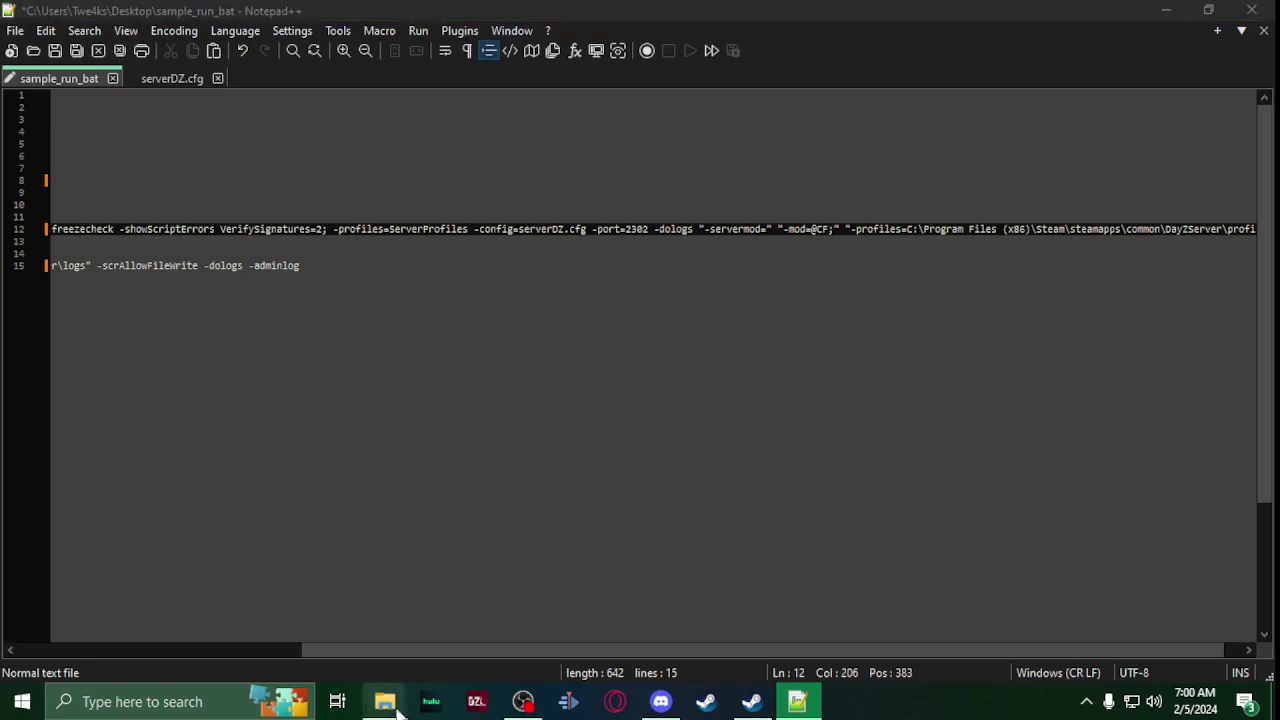
mouse_move(385, 701)
click(364, 613)
right_click(558, 302)
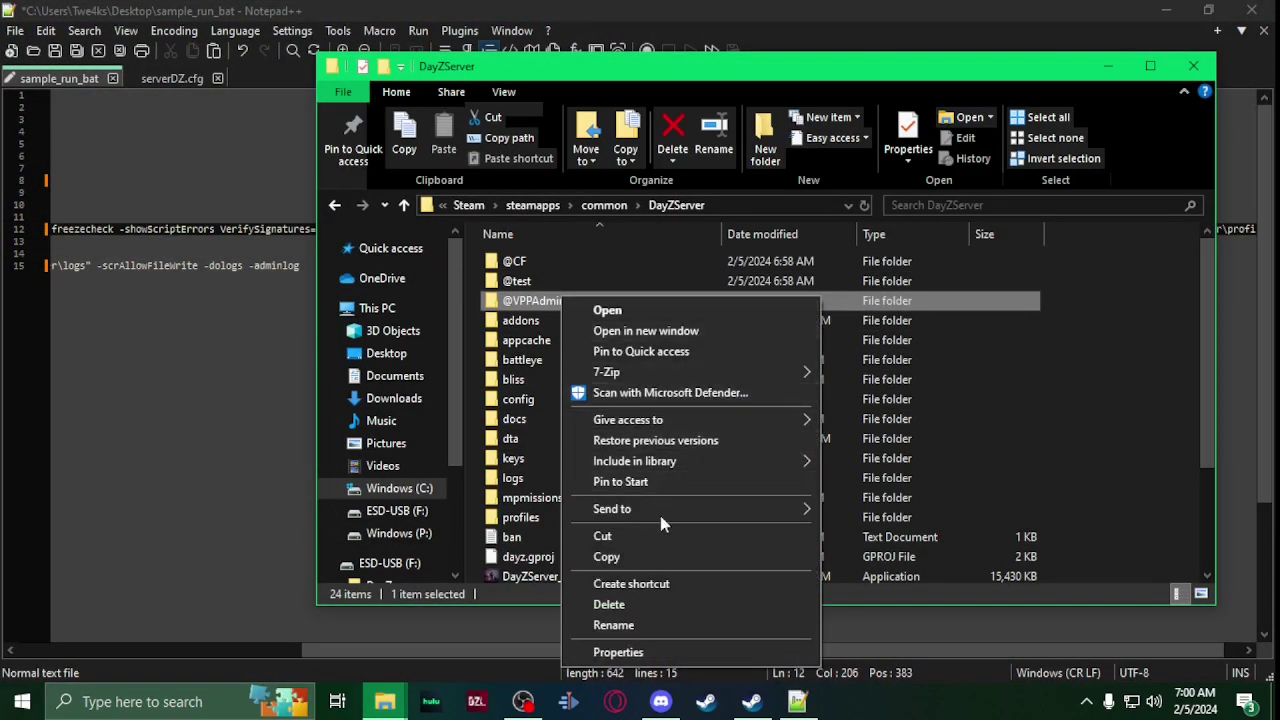
click(651, 623)
key(ctrl+c)
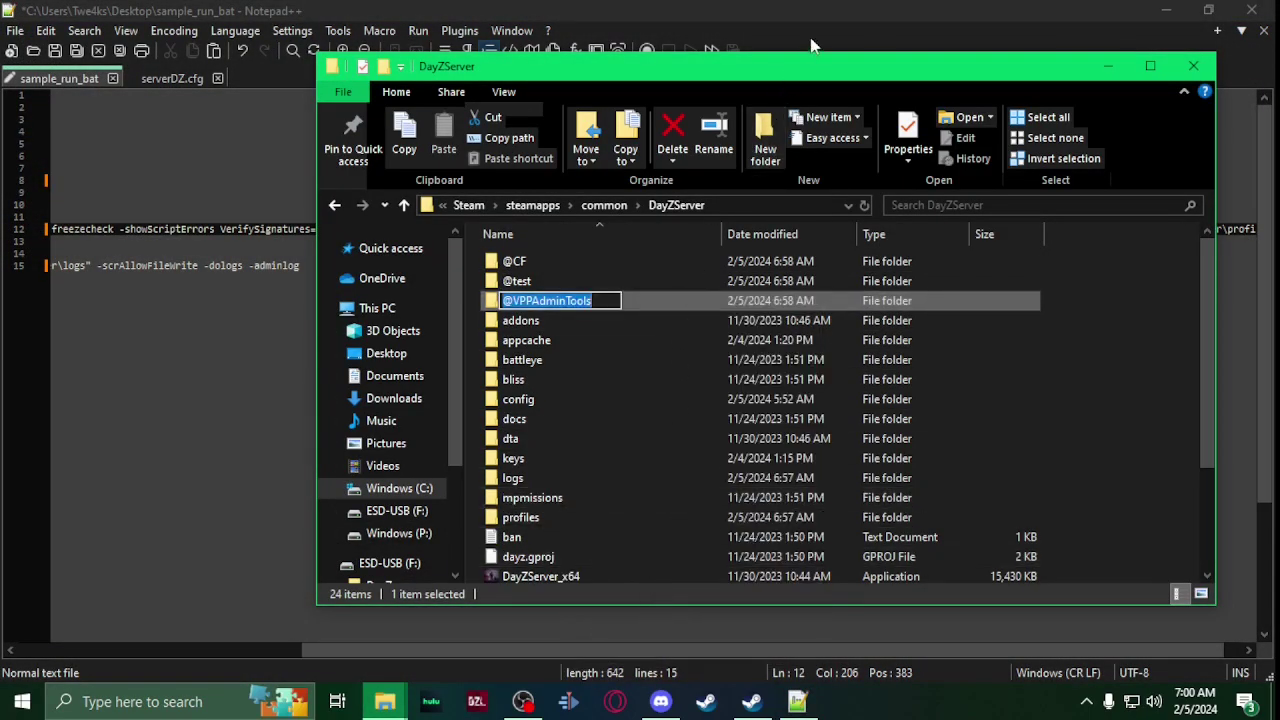
click(817, 42)
key(ctrl+v)
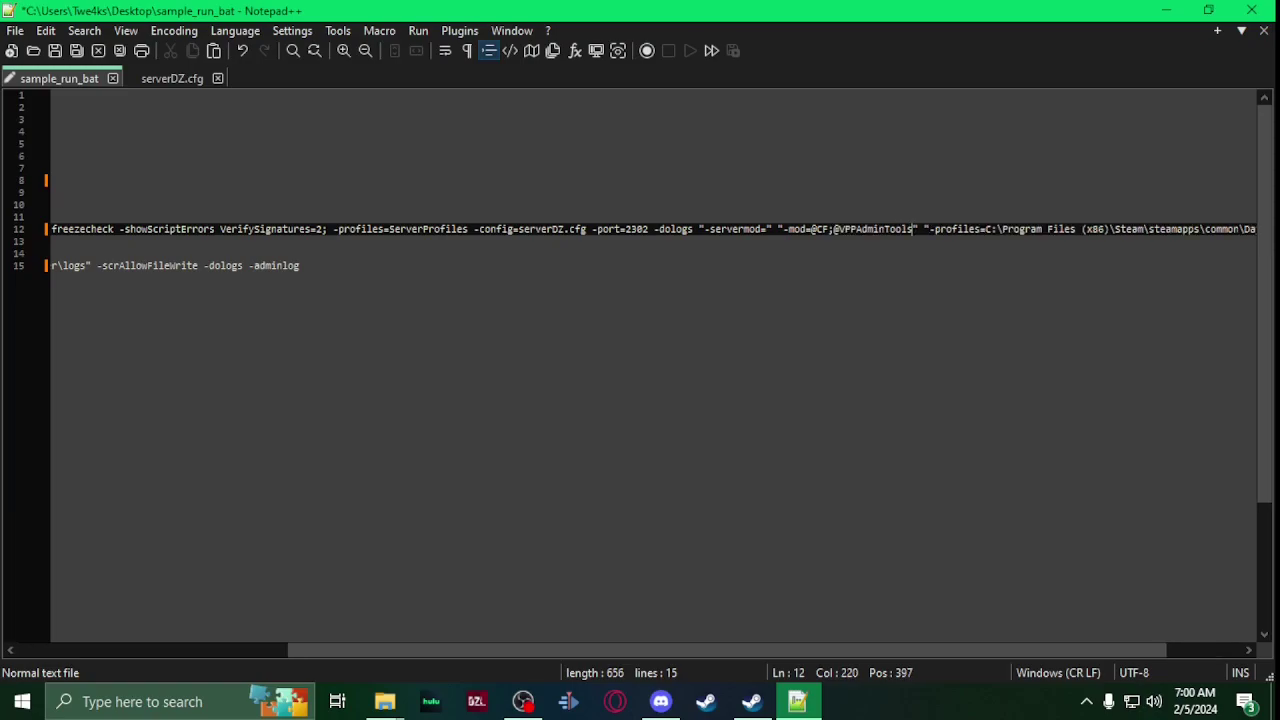
text(;)
mouse_move(386, 699)
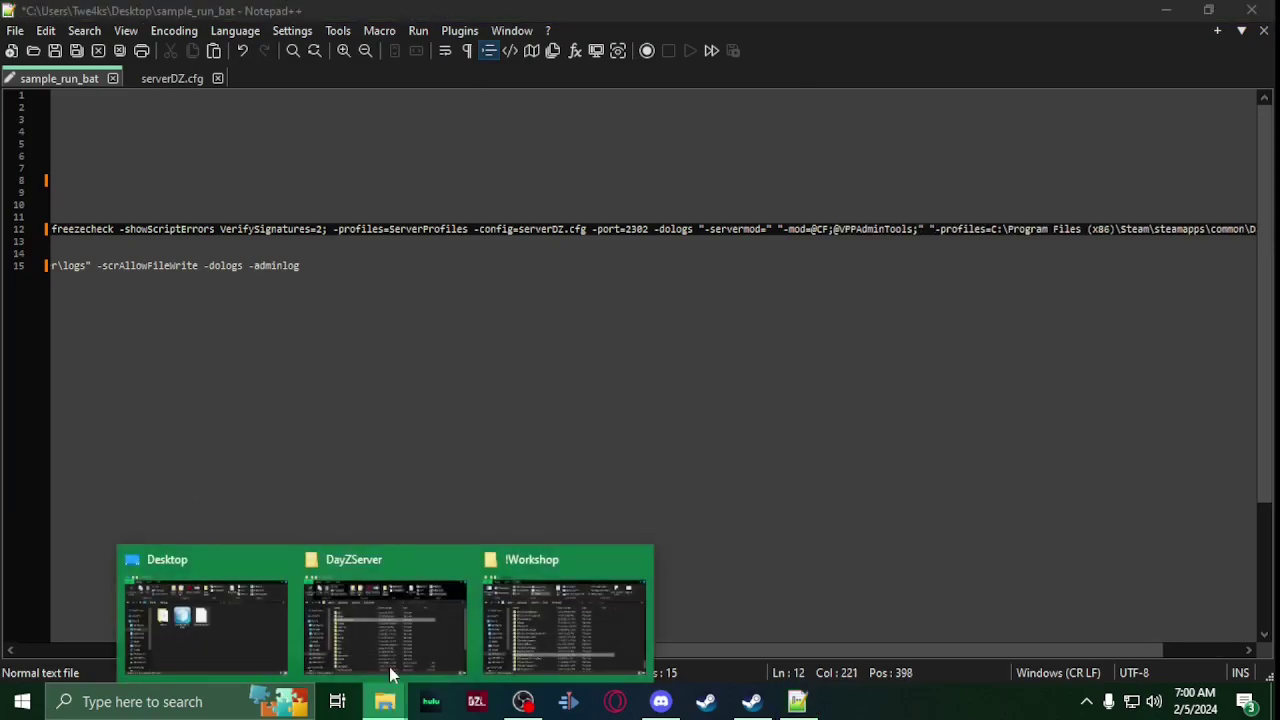
click(391, 662)
right_click(563, 283)
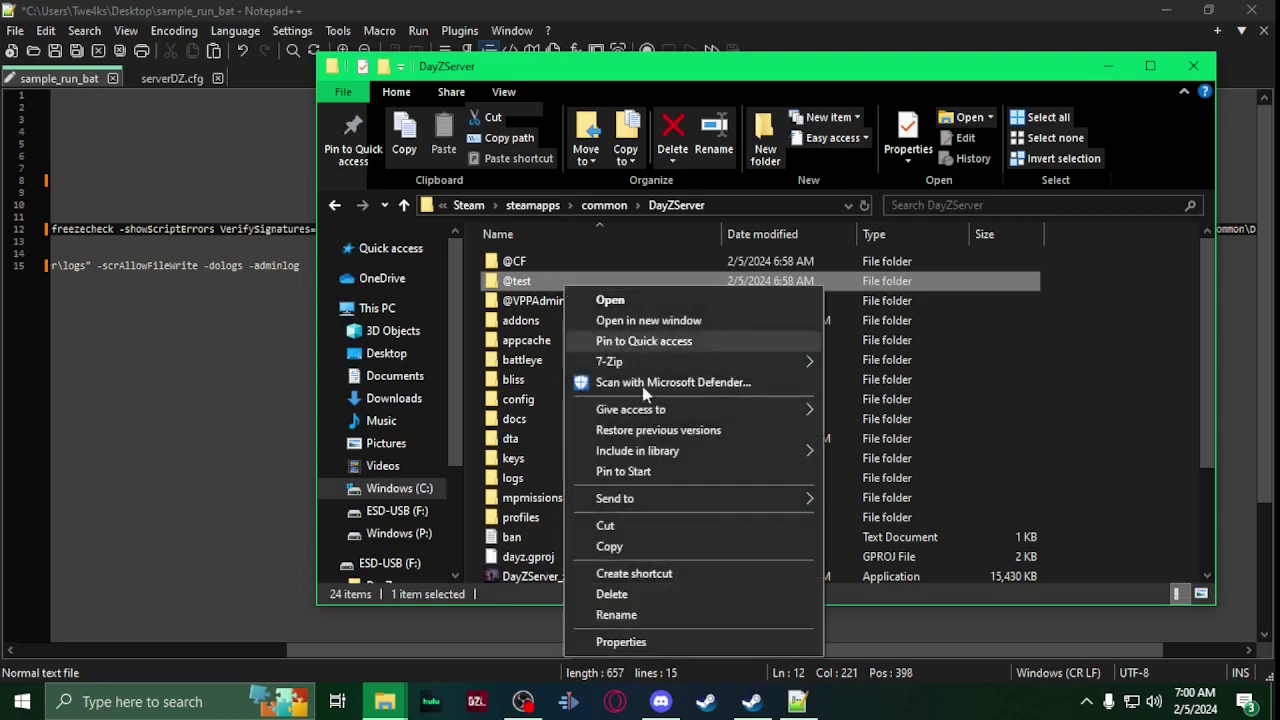
click(688, 614)
key(ctrl+c)
key(alt+Tab)
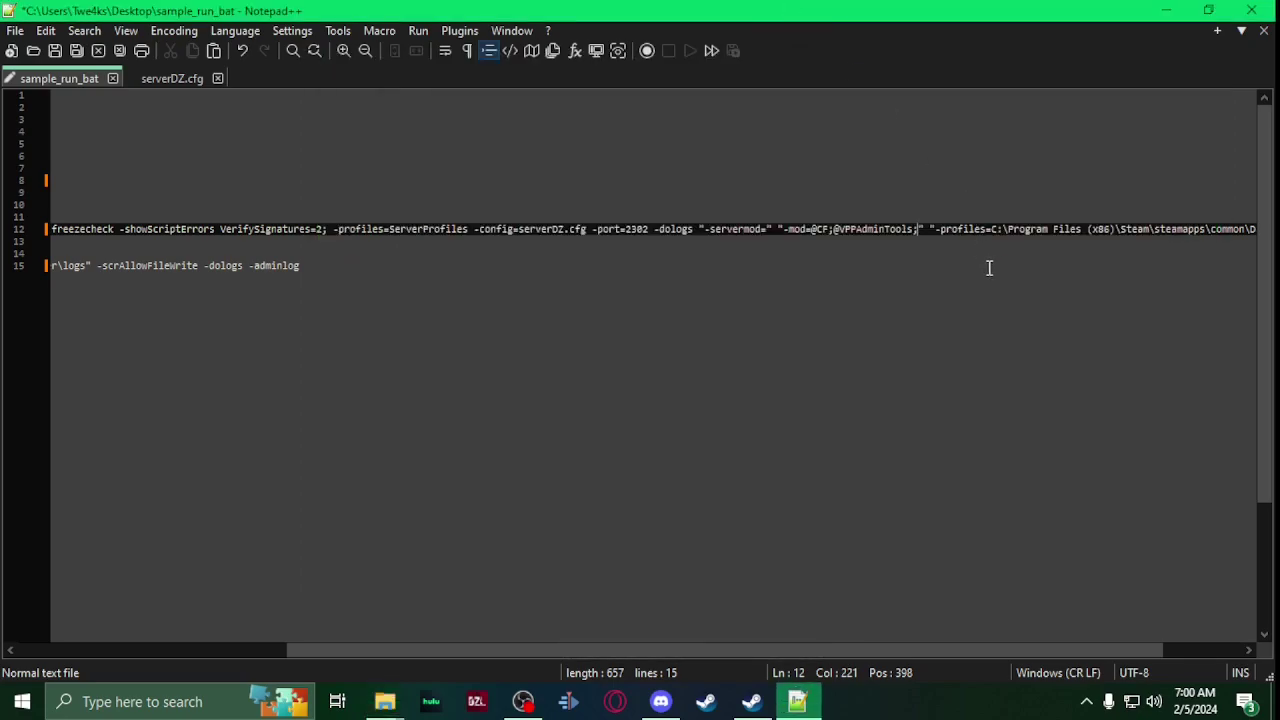
key(ctrl+v)
text(;)
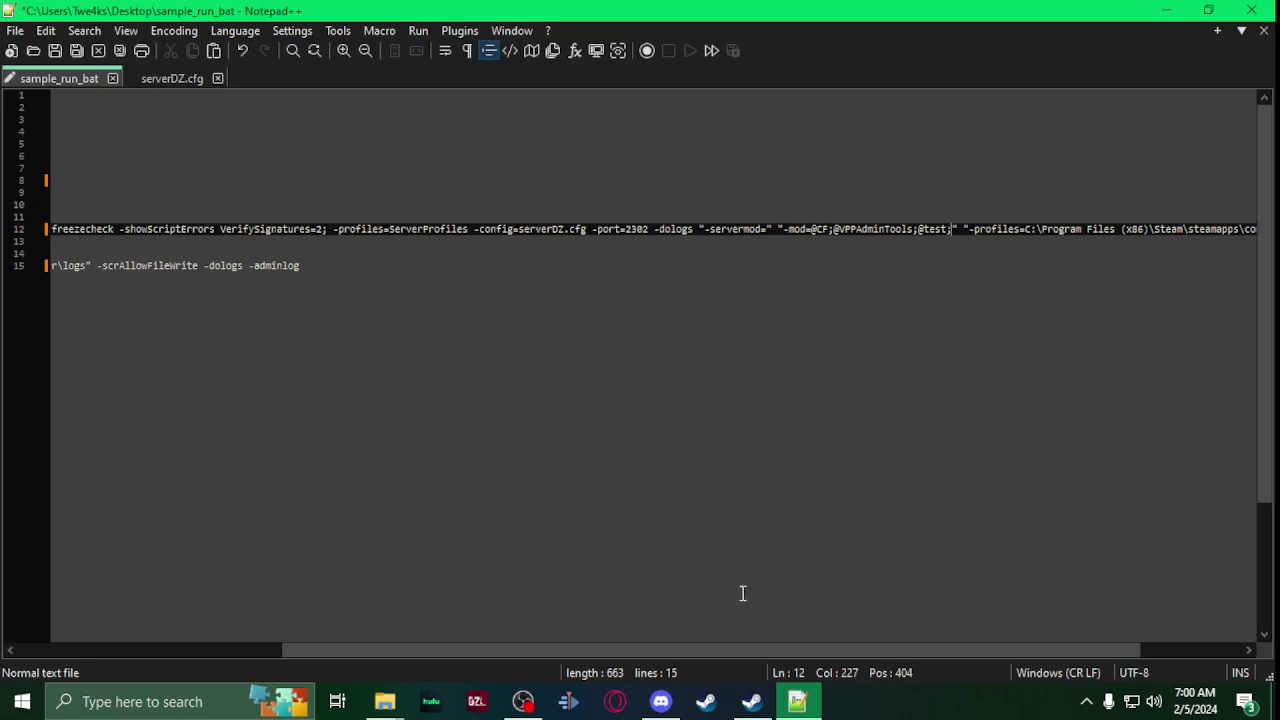
drag(717, 651, 246, 557)
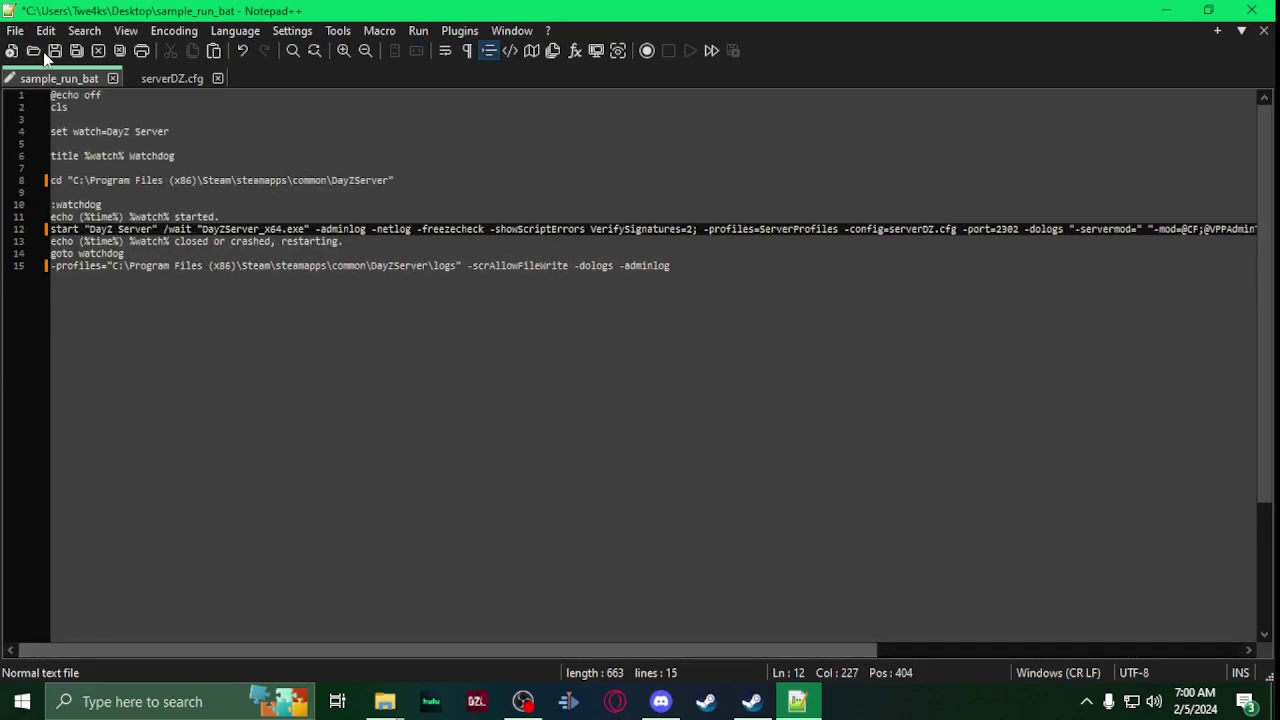
Step: In Save As, browse to C:\Program Files (x86)\Steam\steamapps\common\DayZServer
click(15, 30)
click(115, 180)
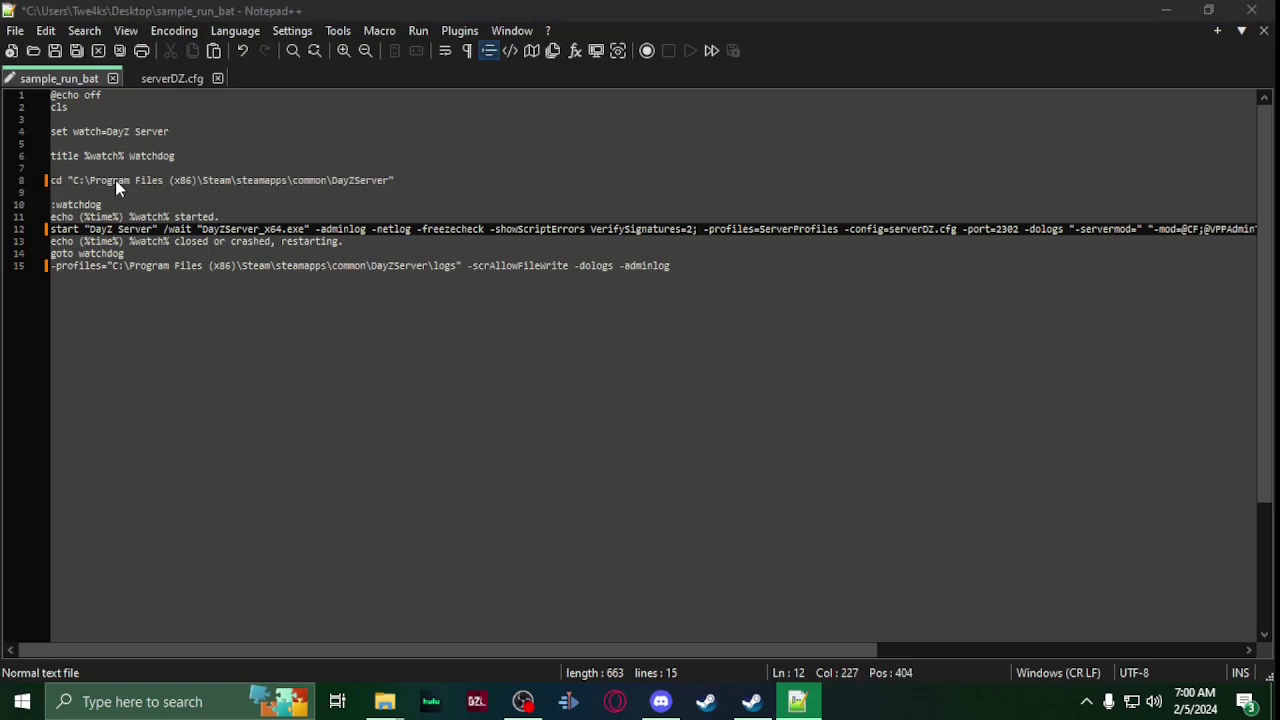
click(250, 477)
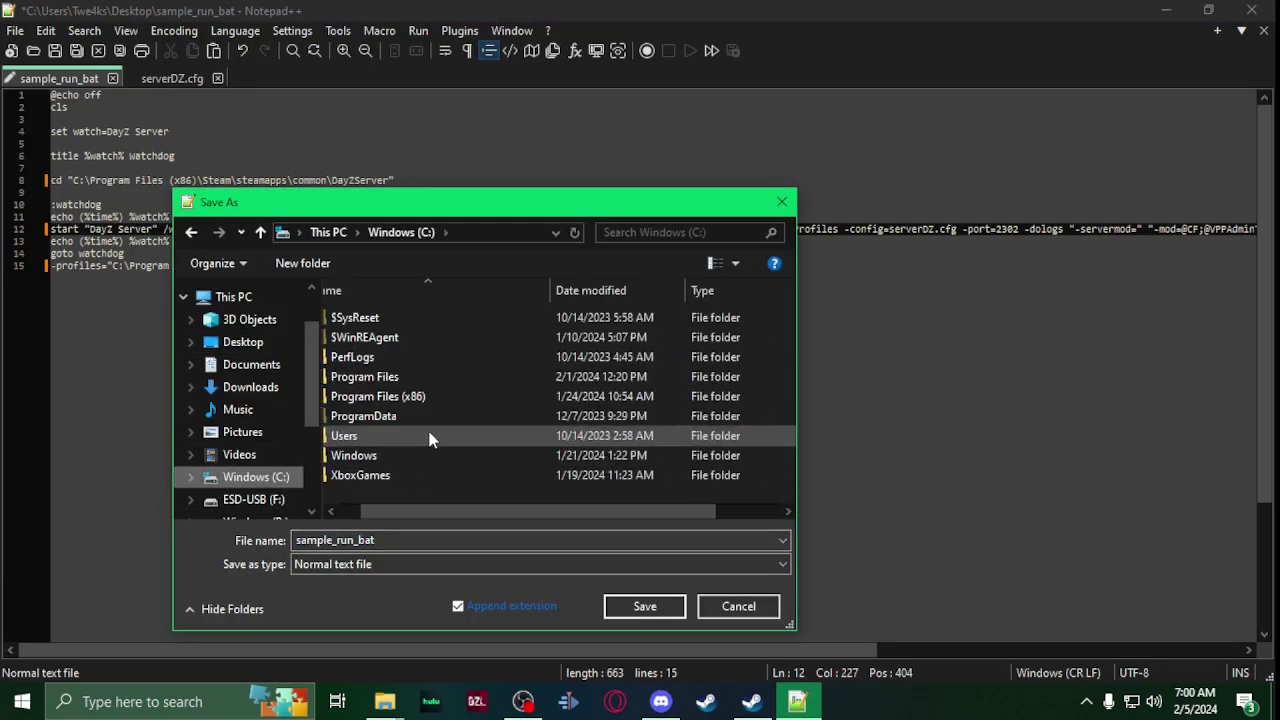
double_click(408, 396)
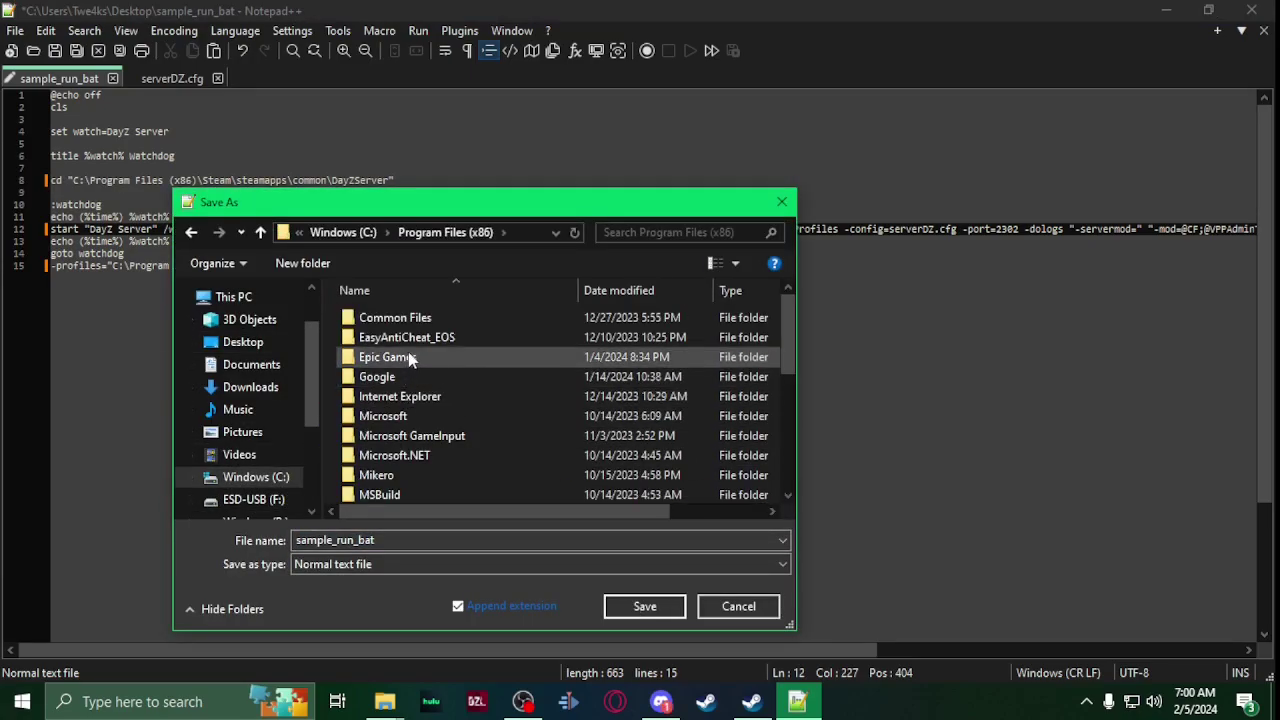
scroll(449, 358, down, 3)
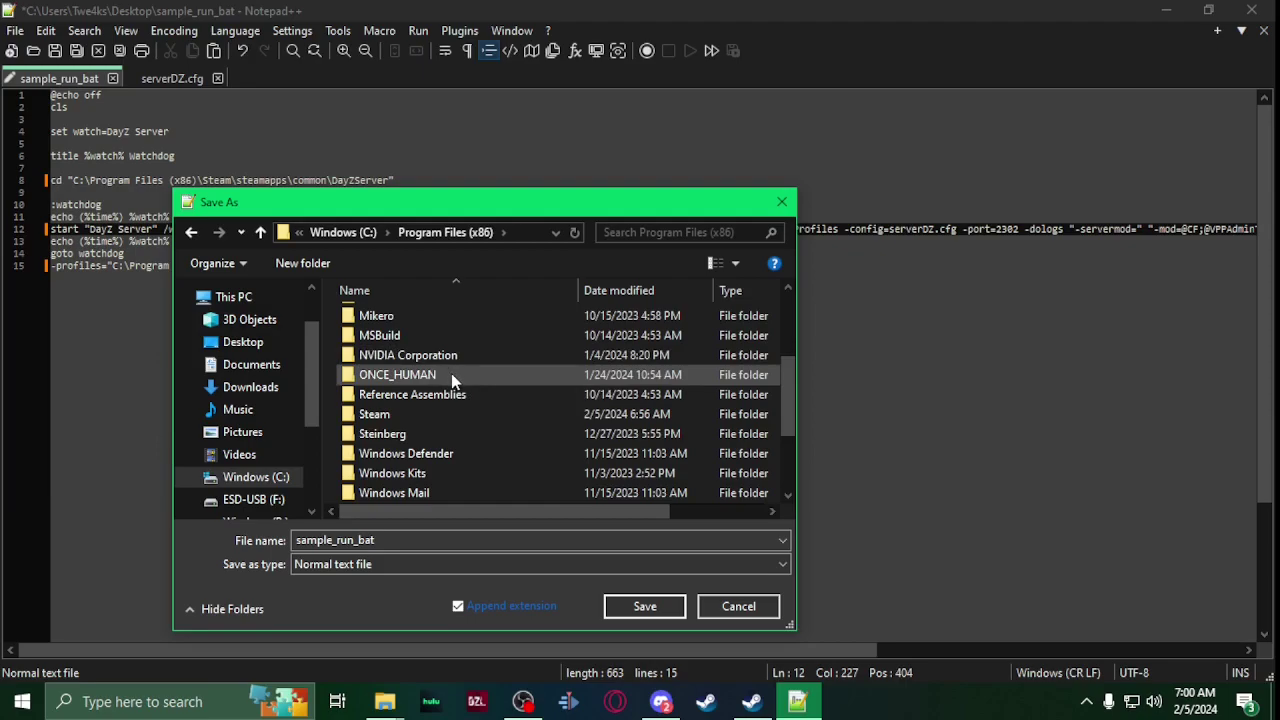
scroll(451, 375, down, 3)
scroll(451, 385, up, 3)
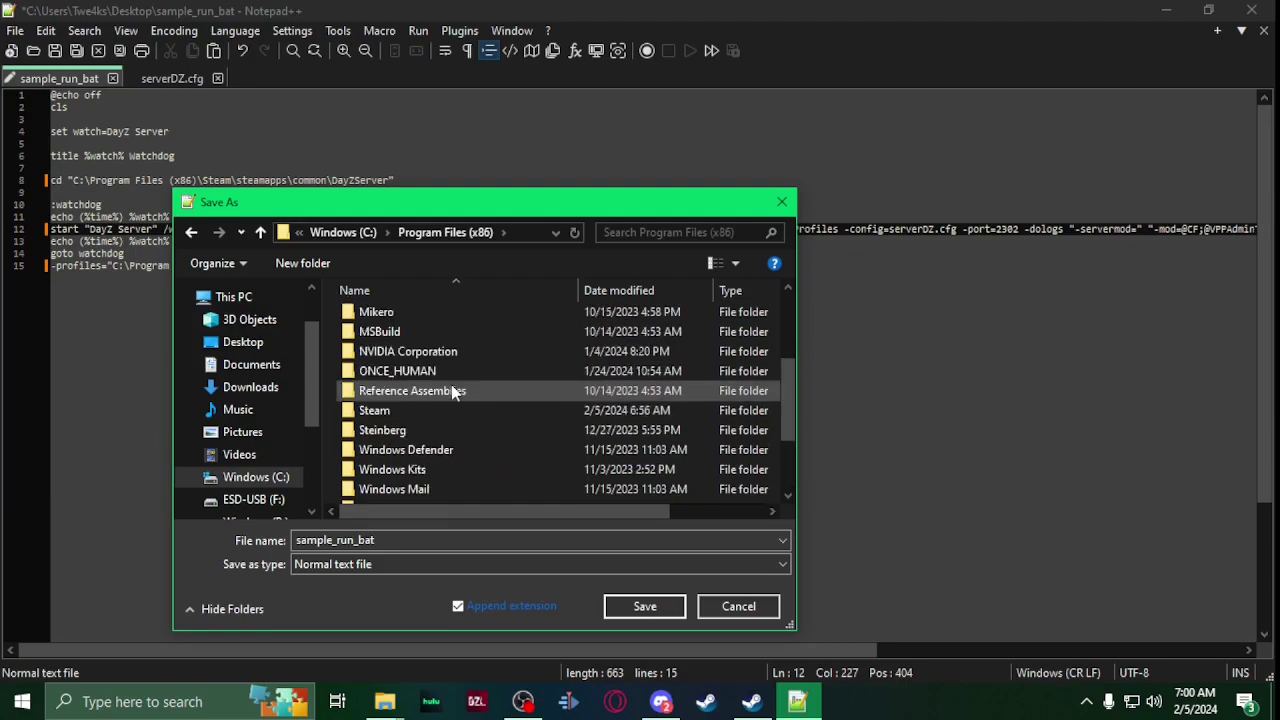
double_click(400, 412)
scroll(395, 365, down, 3)
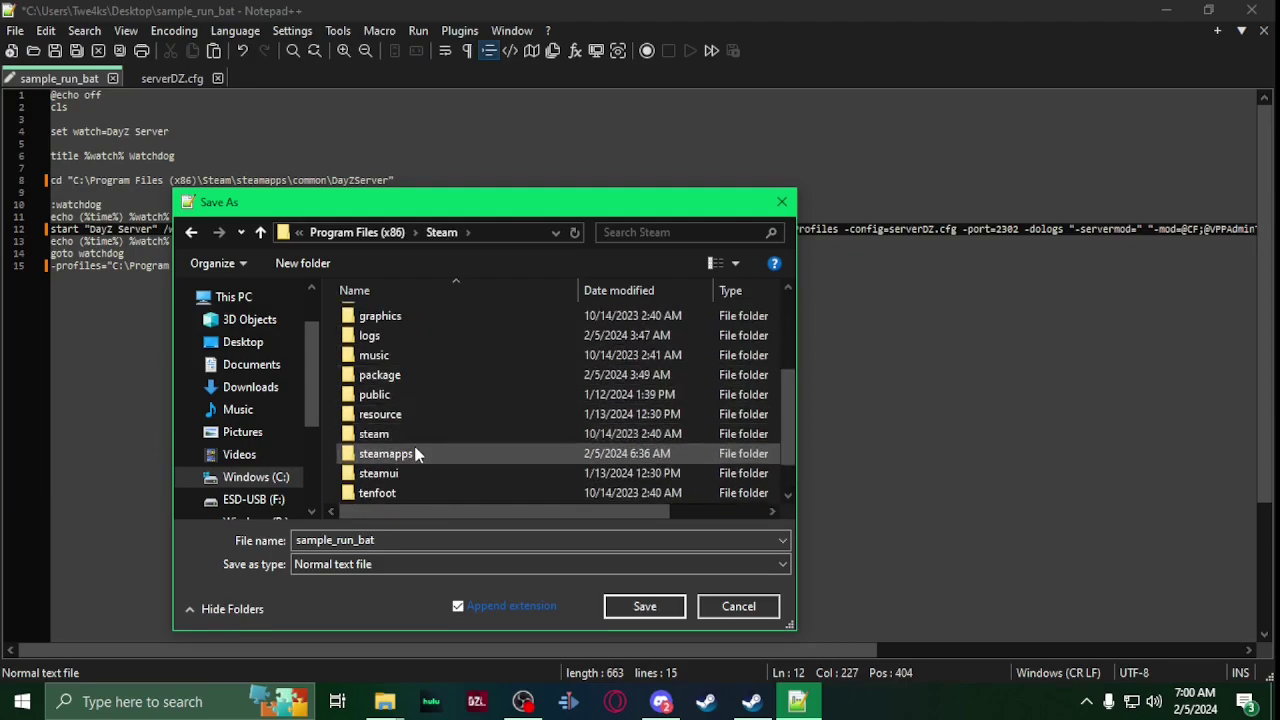
double_click(415, 452)
double_click(415, 327)
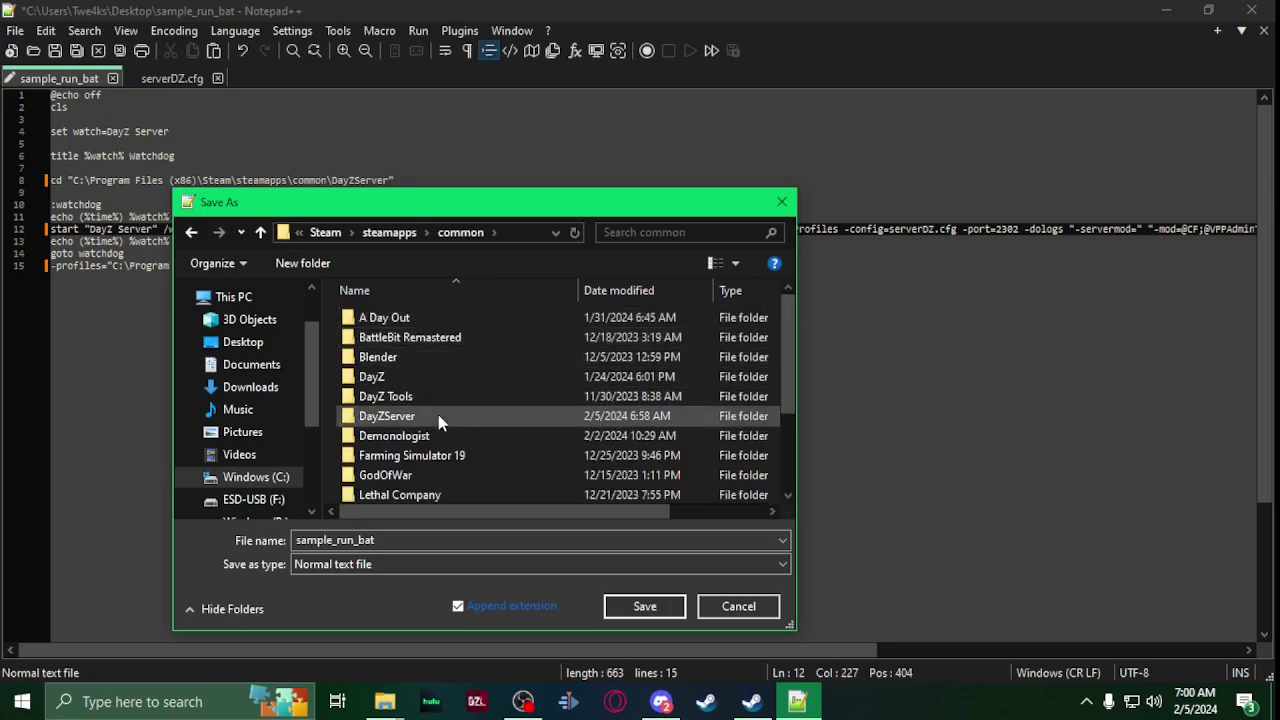
double_click(437, 416)
Step: Set the save type to All types and save the script as run.bat
click(373, 564)
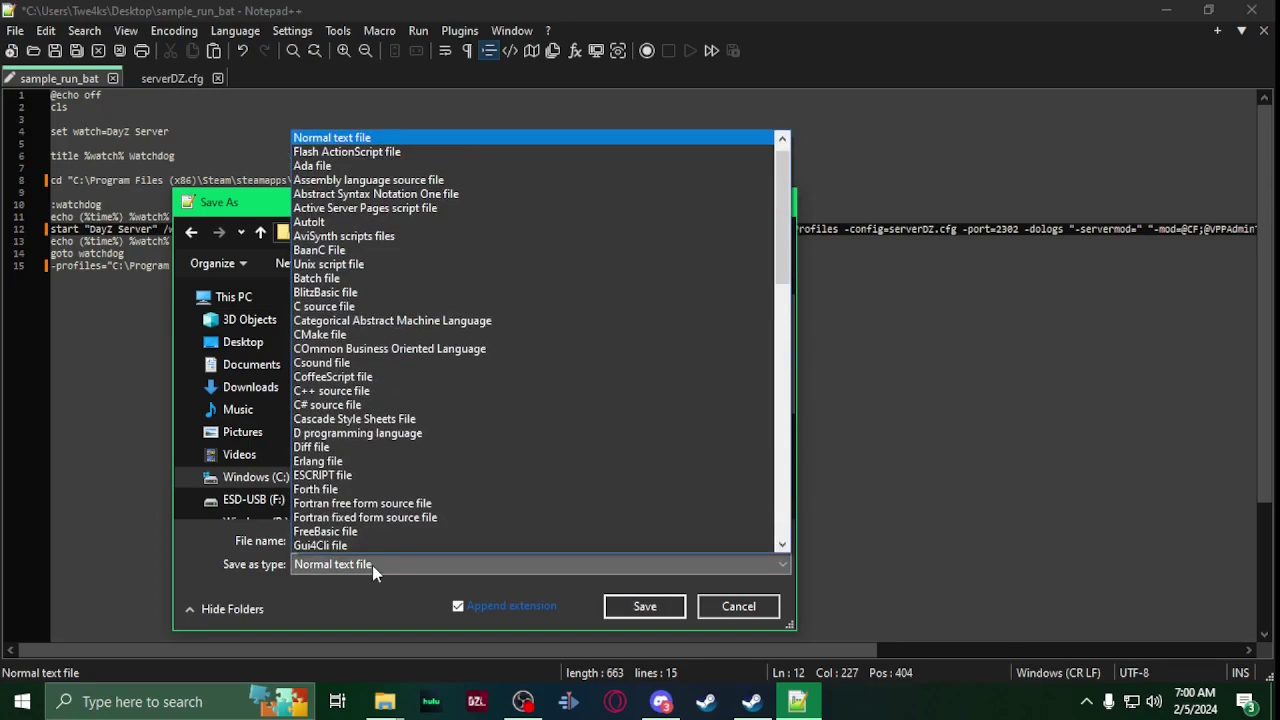
scroll(365, 162, up, 1)
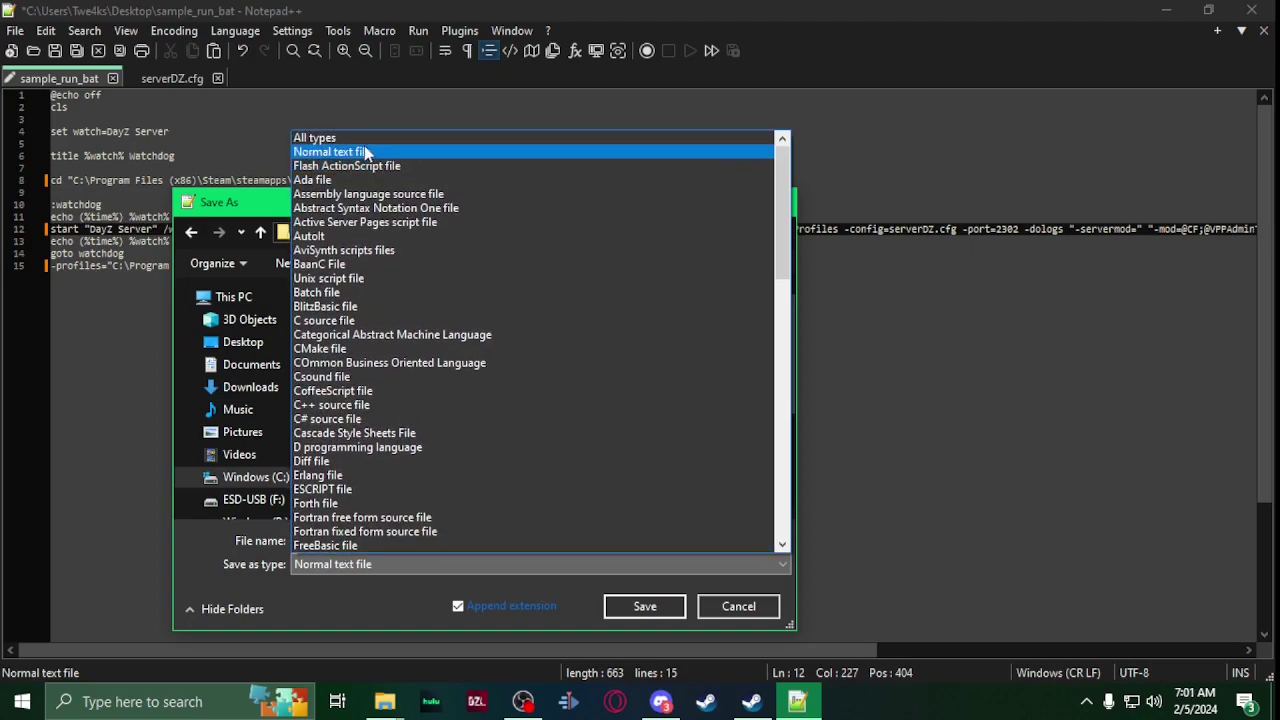
click(364, 139)
double_click(362, 540)
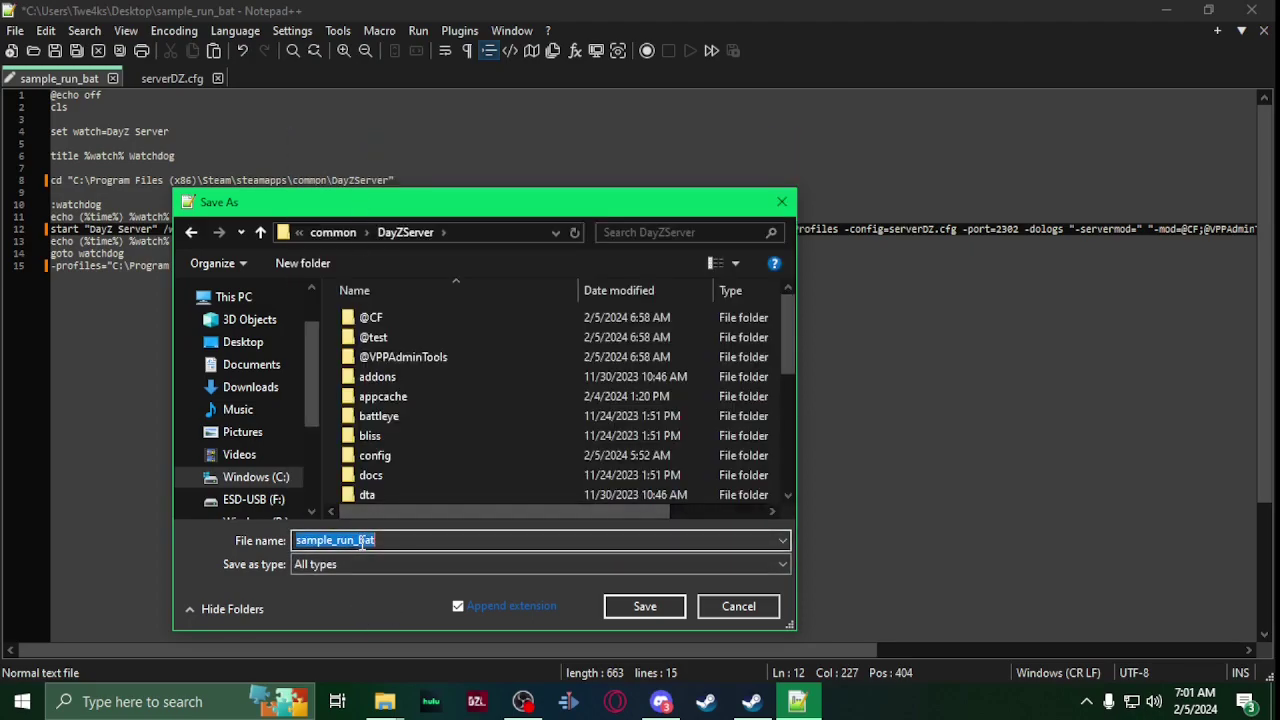
text(run.)
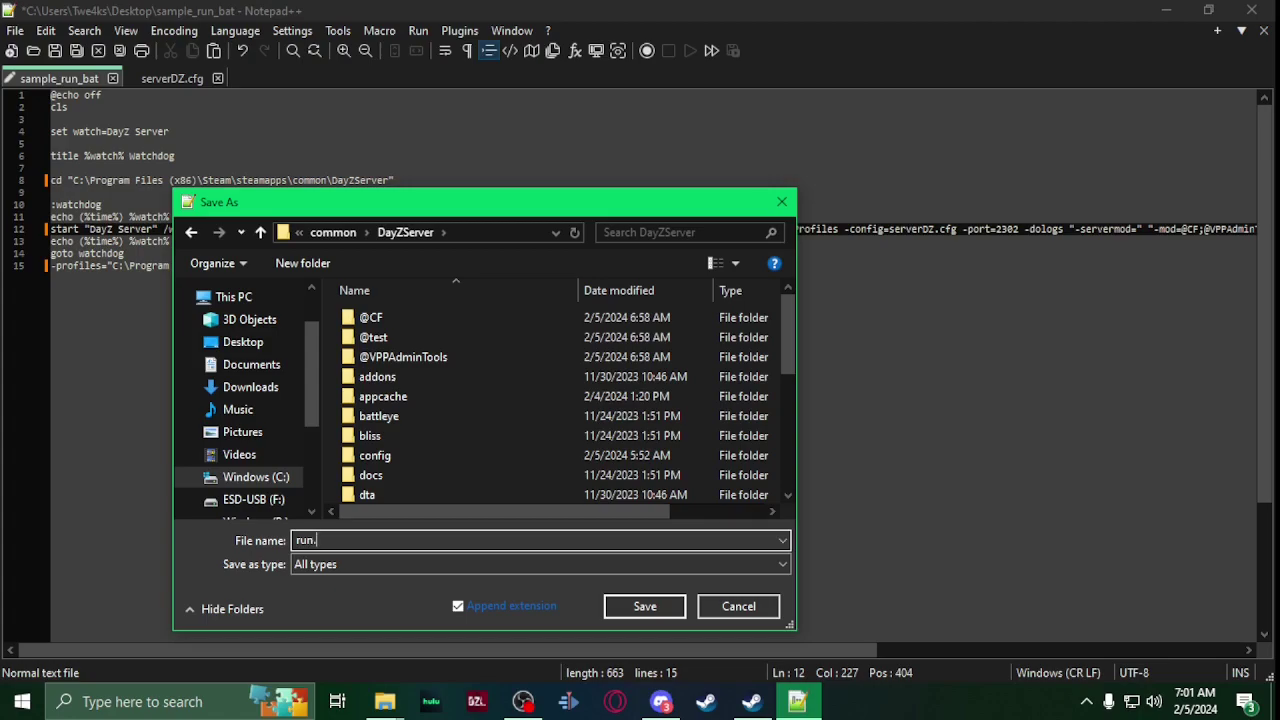
key(Return)
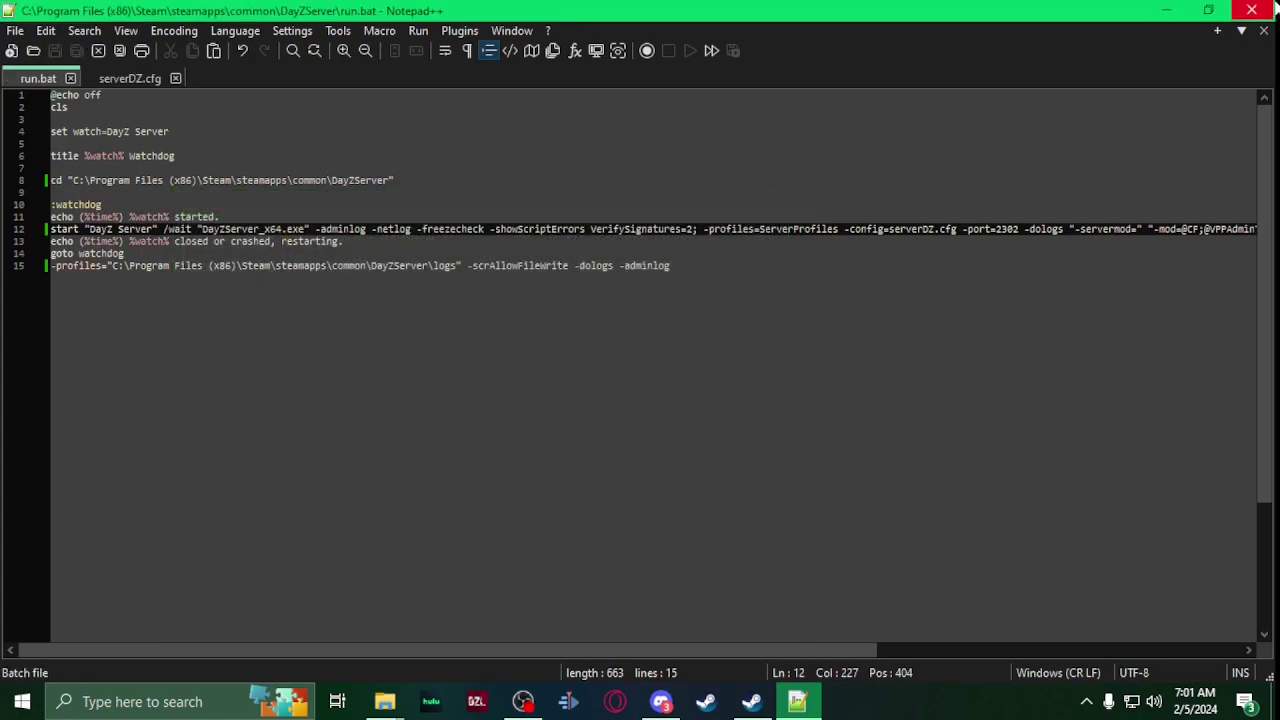
Step: Close Notepad++ and find the Billboards PBO in DayZ's !Workshop Wasteland Server Mod Addons
click(1252, 10)
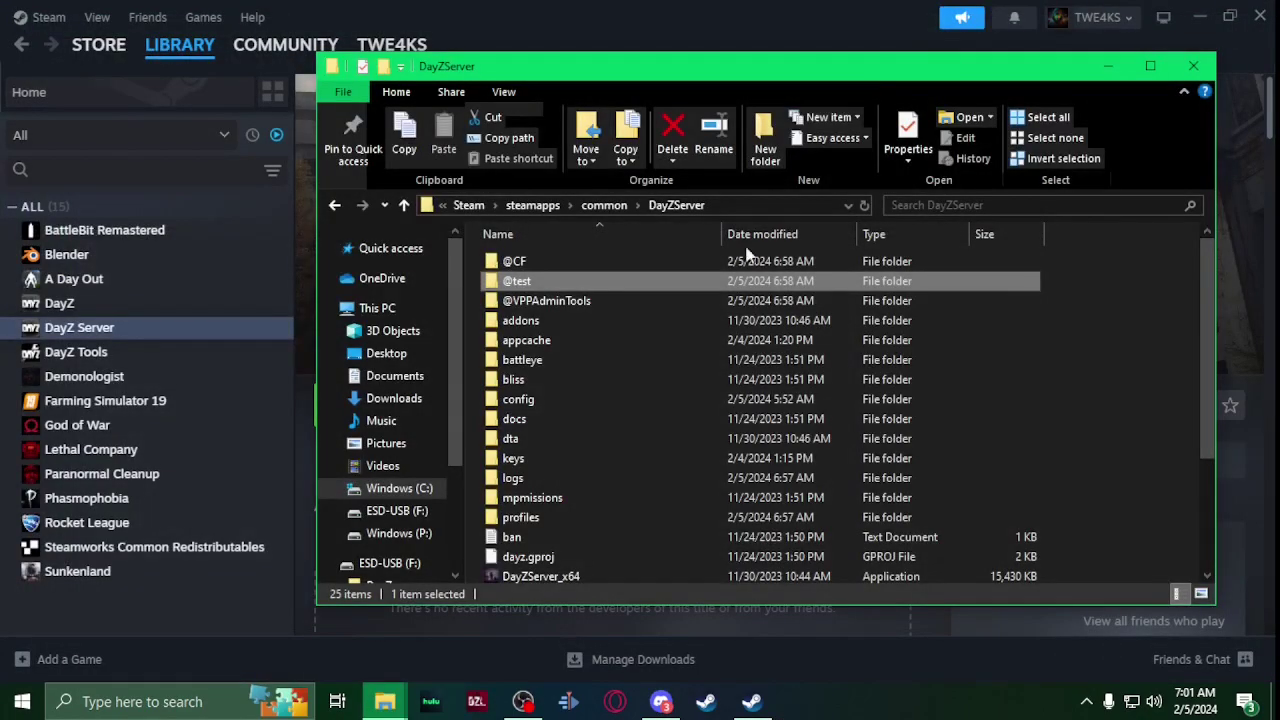
click(752, 695)
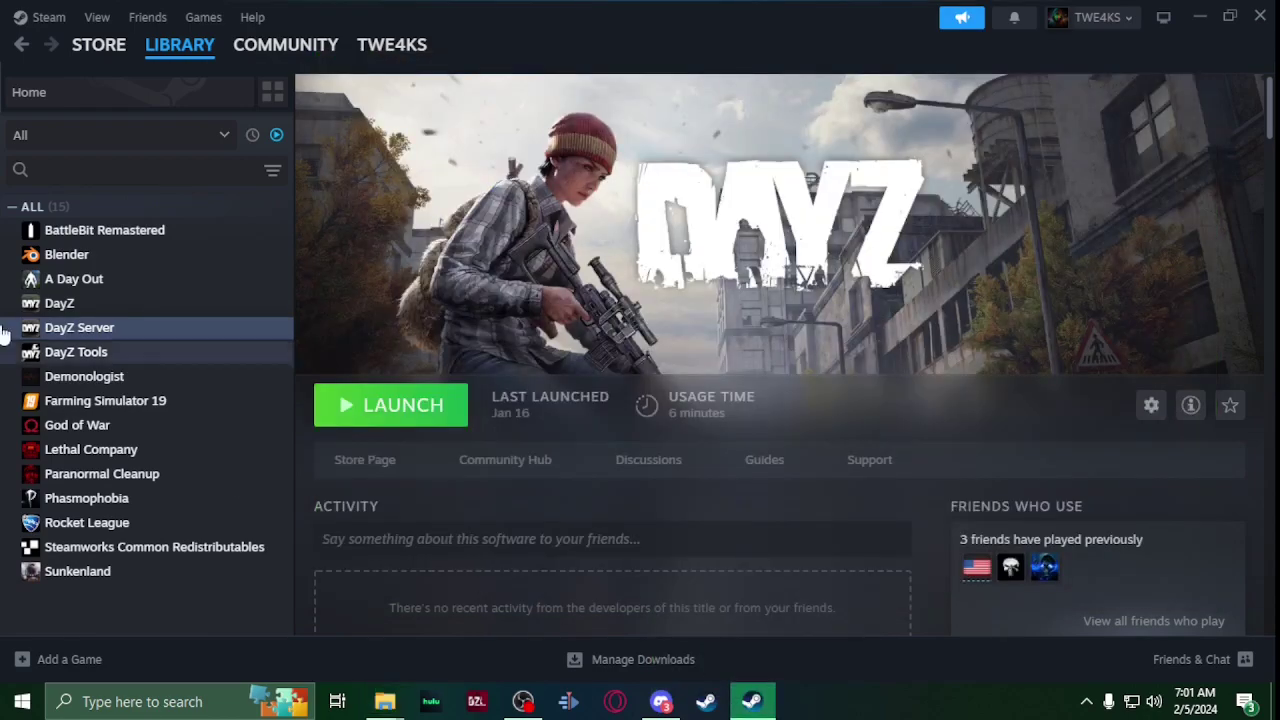
right_click(84, 310)
mouse_move(194, 408)
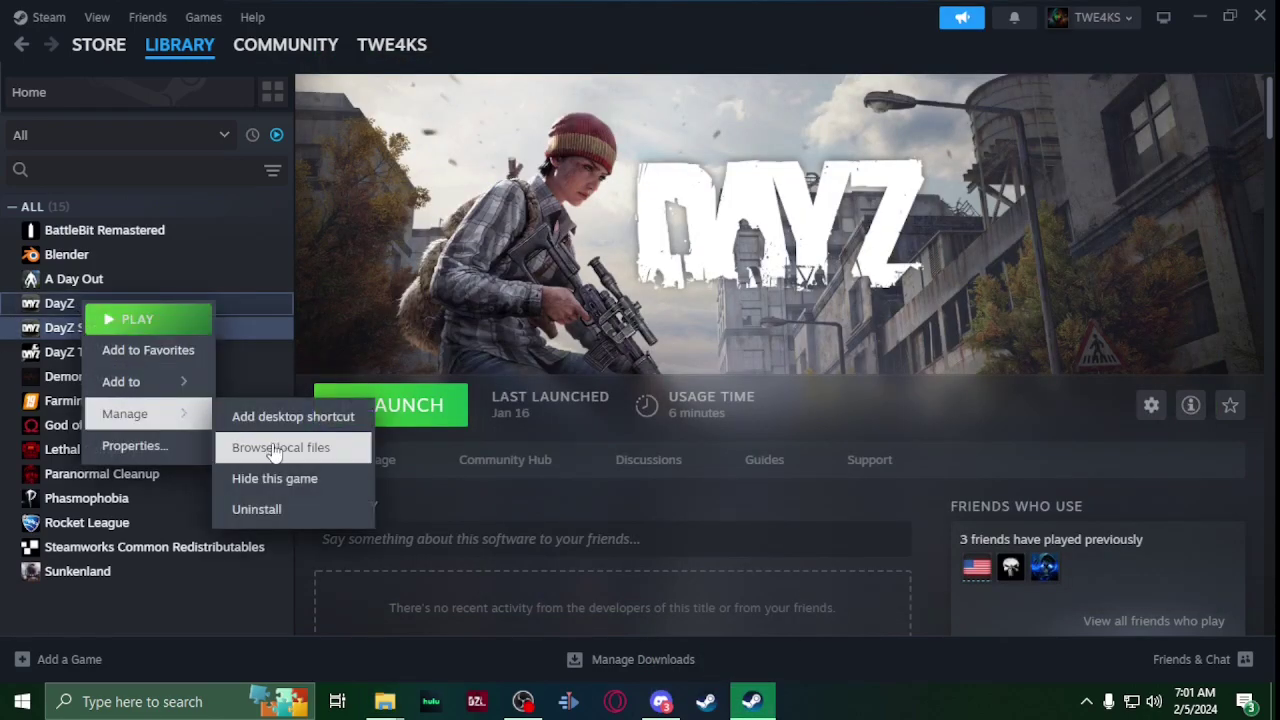
click(246, 448)
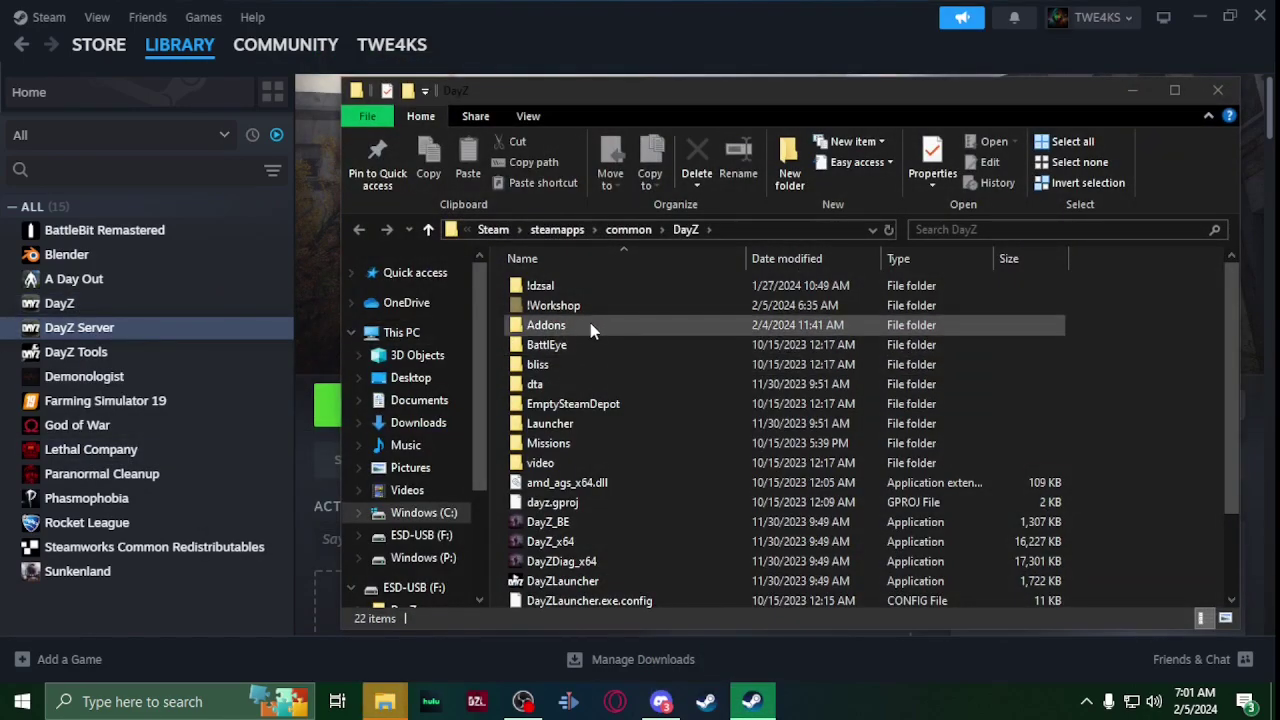
click(601, 307)
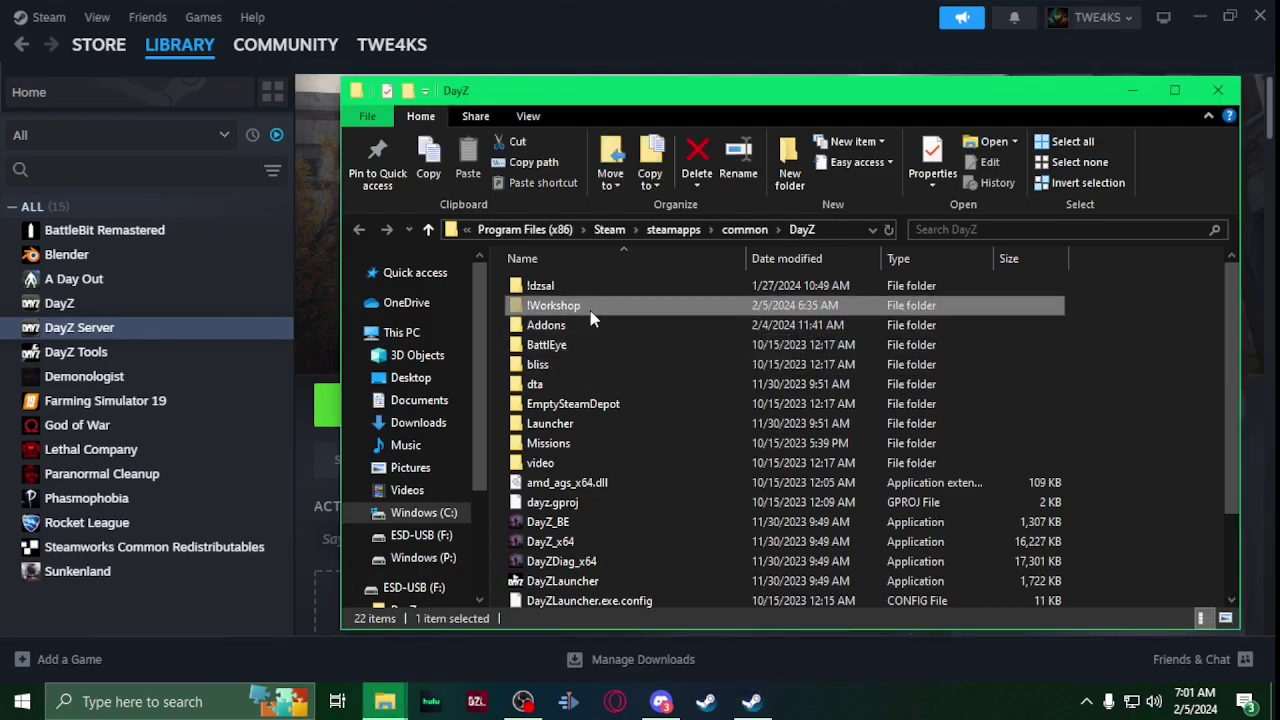
double_click(591, 311)
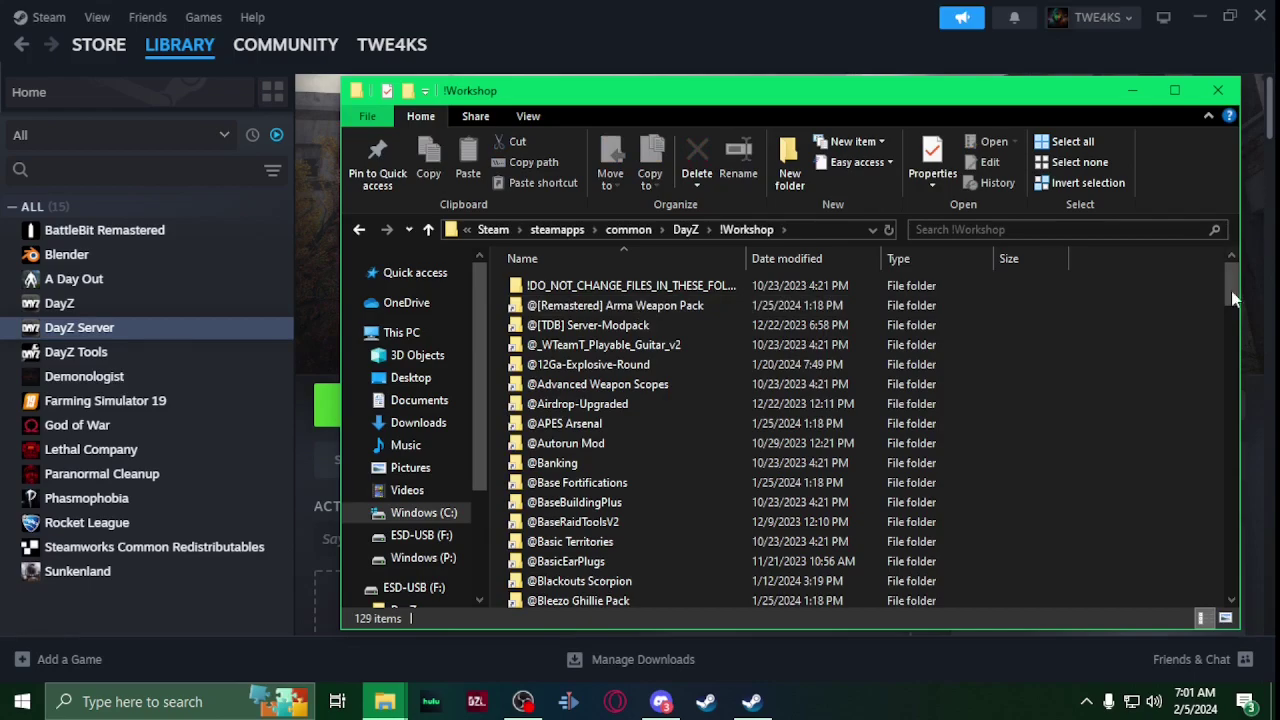
drag(1234, 298, 1233, 590)
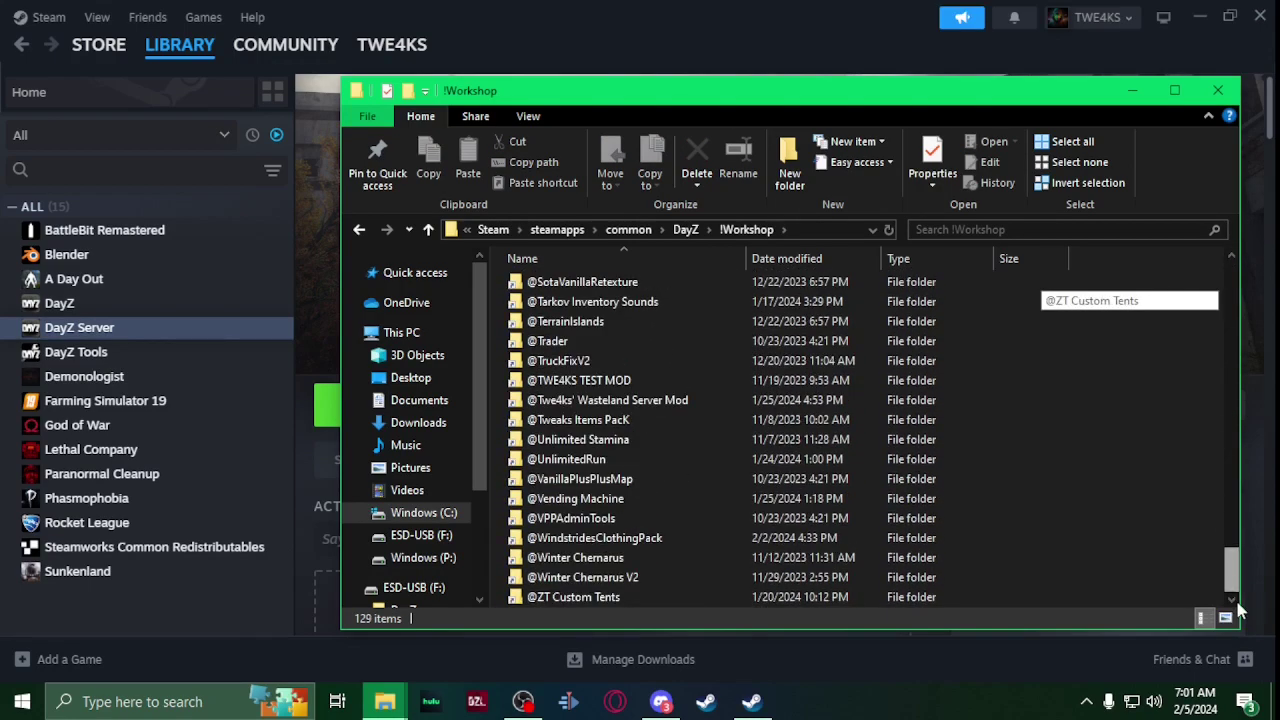
double_click(714, 402)
double_click(573, 287)
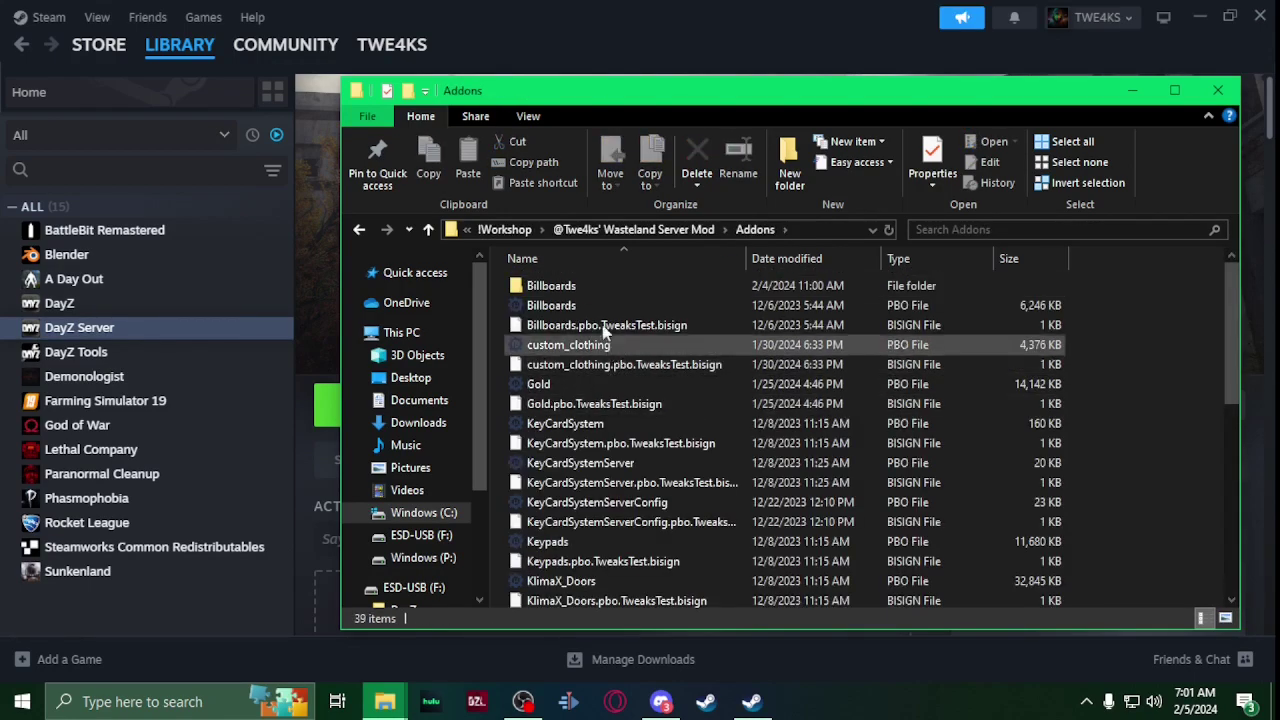
click(606, 306)
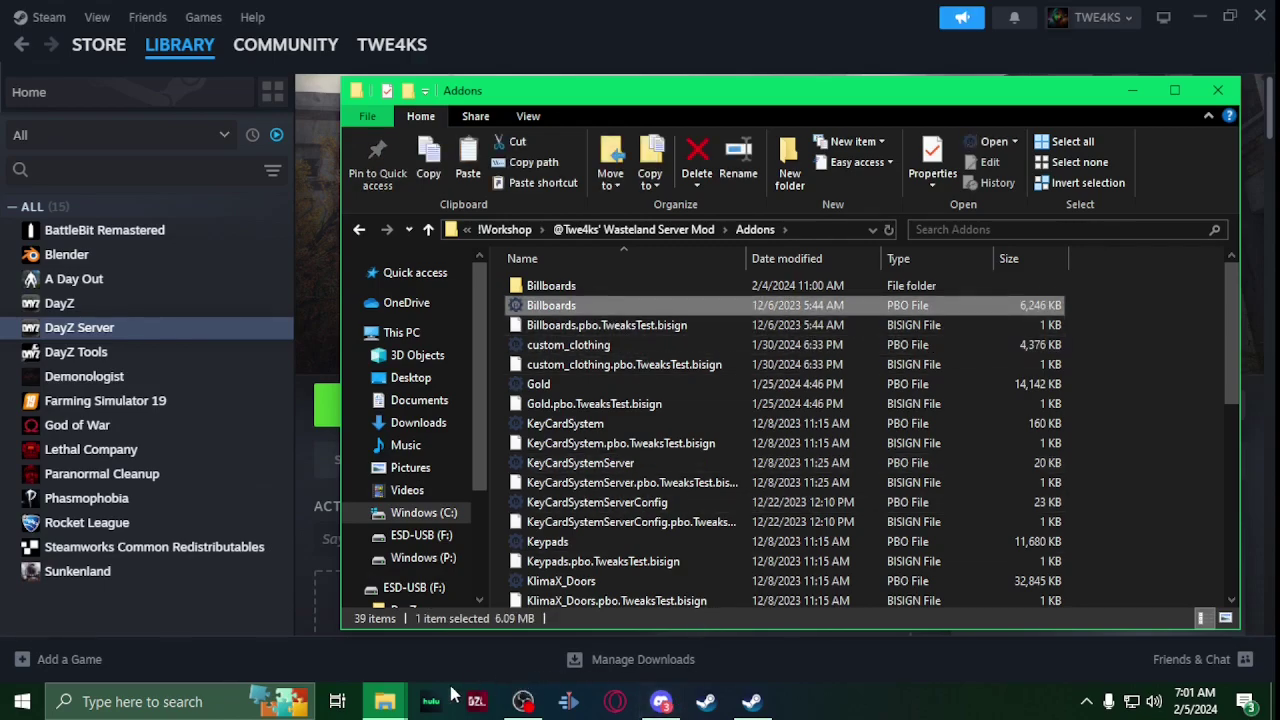
click(385, 701)
click(275, 612)
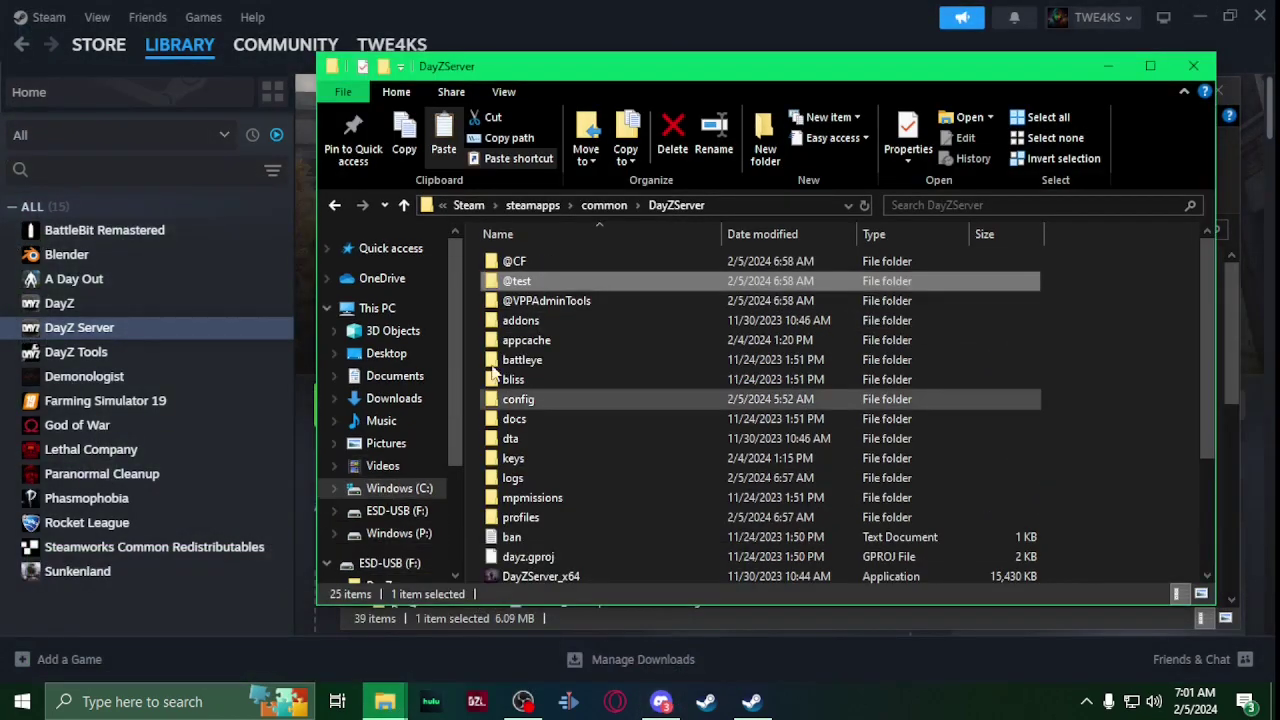
double_click(520, 281)
double_click(528, 262)
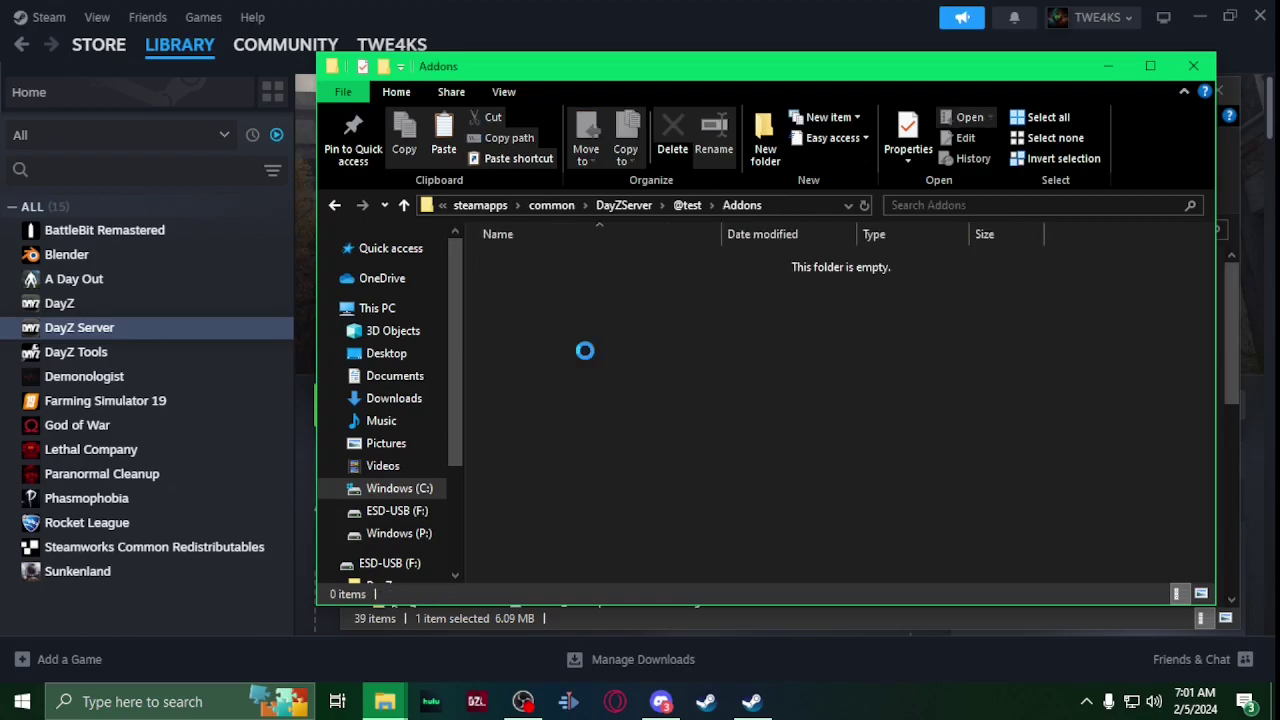
key(ctrl+v)
click(404, 205)
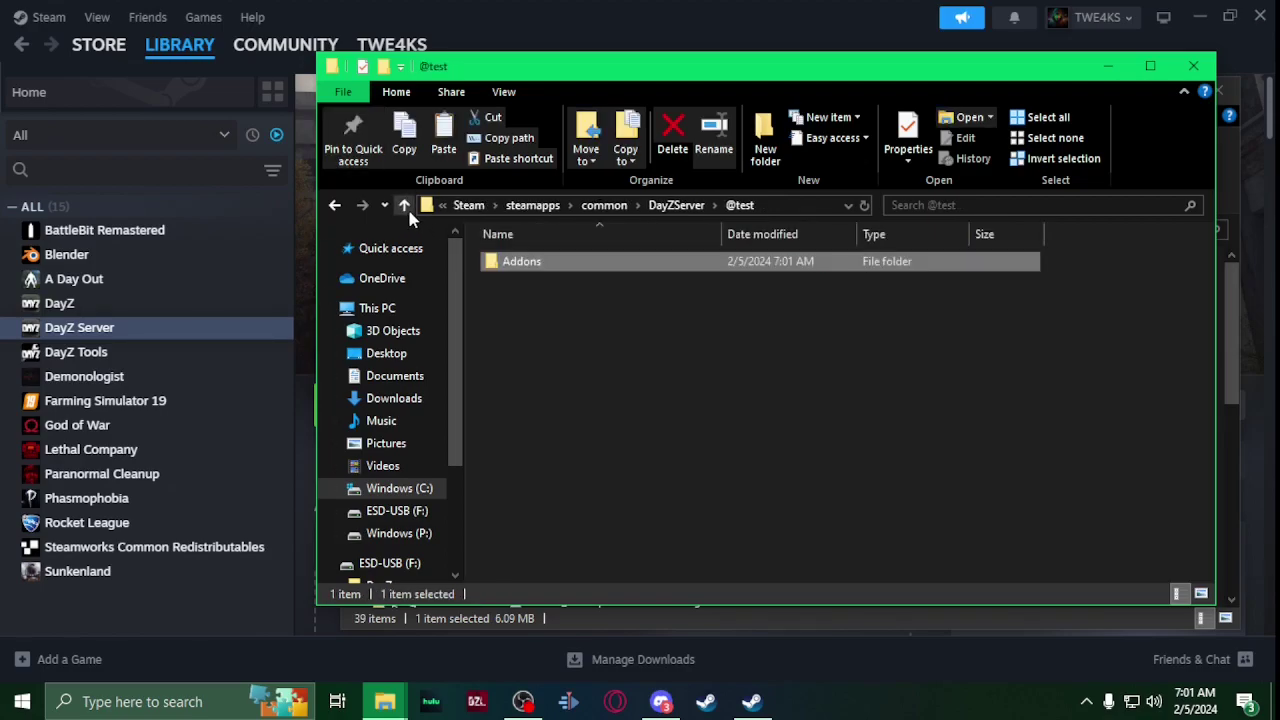
click(404, 205)
scroll(613, 319, down, 3)
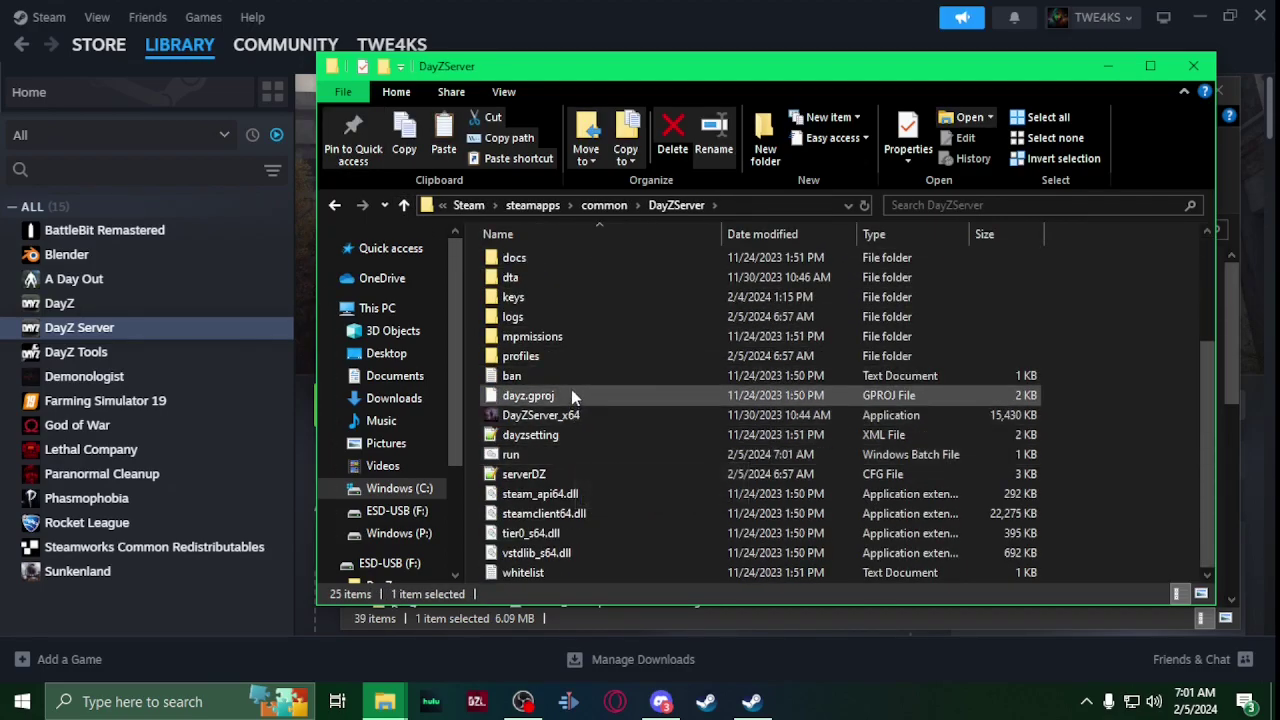
Step: Run run.bat to start the DayZ server, then minimize the watchdog console
double_click(565, 463)
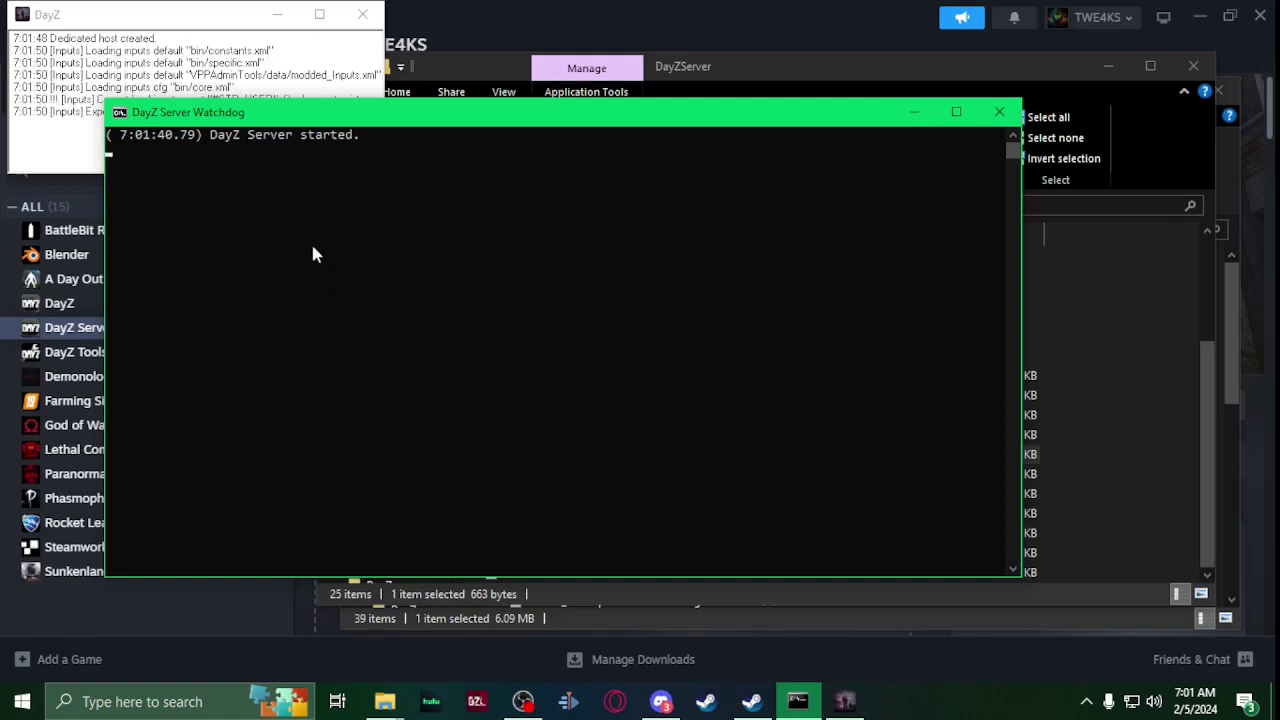
click(914, 112)
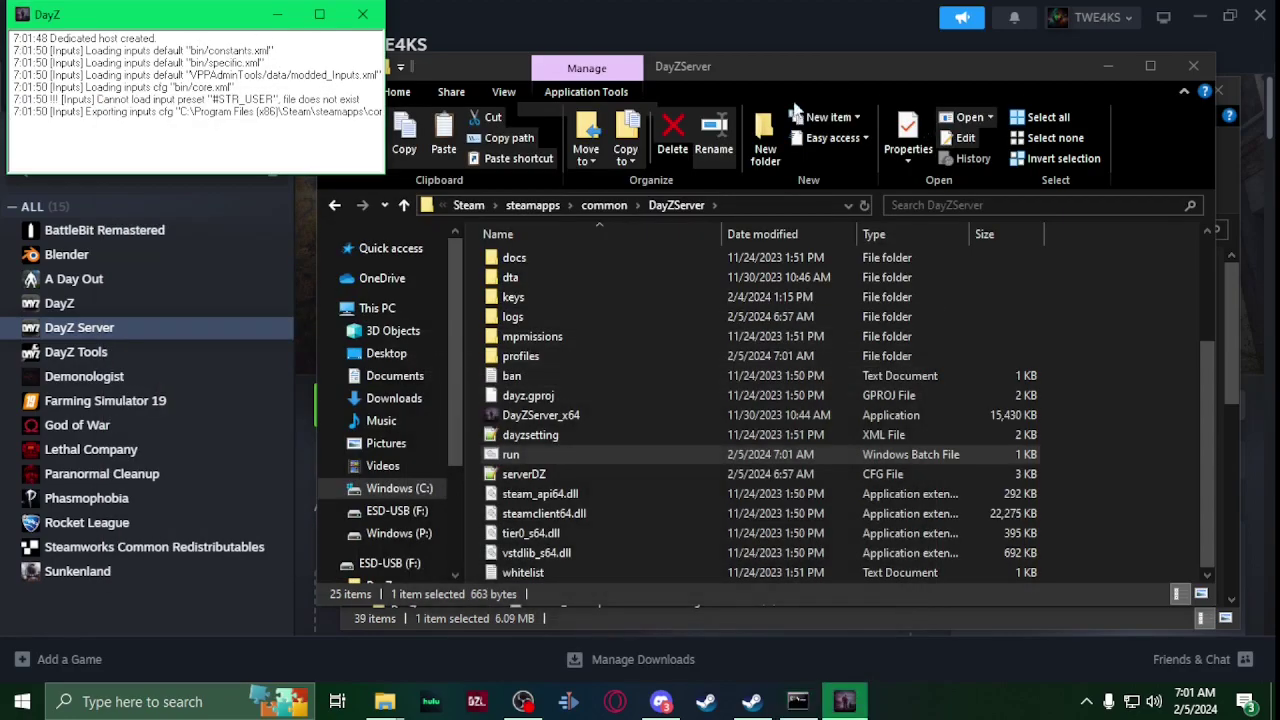
Step: Minimize the server window and launch DayZ from the Steam library with Play
click(280, 24)
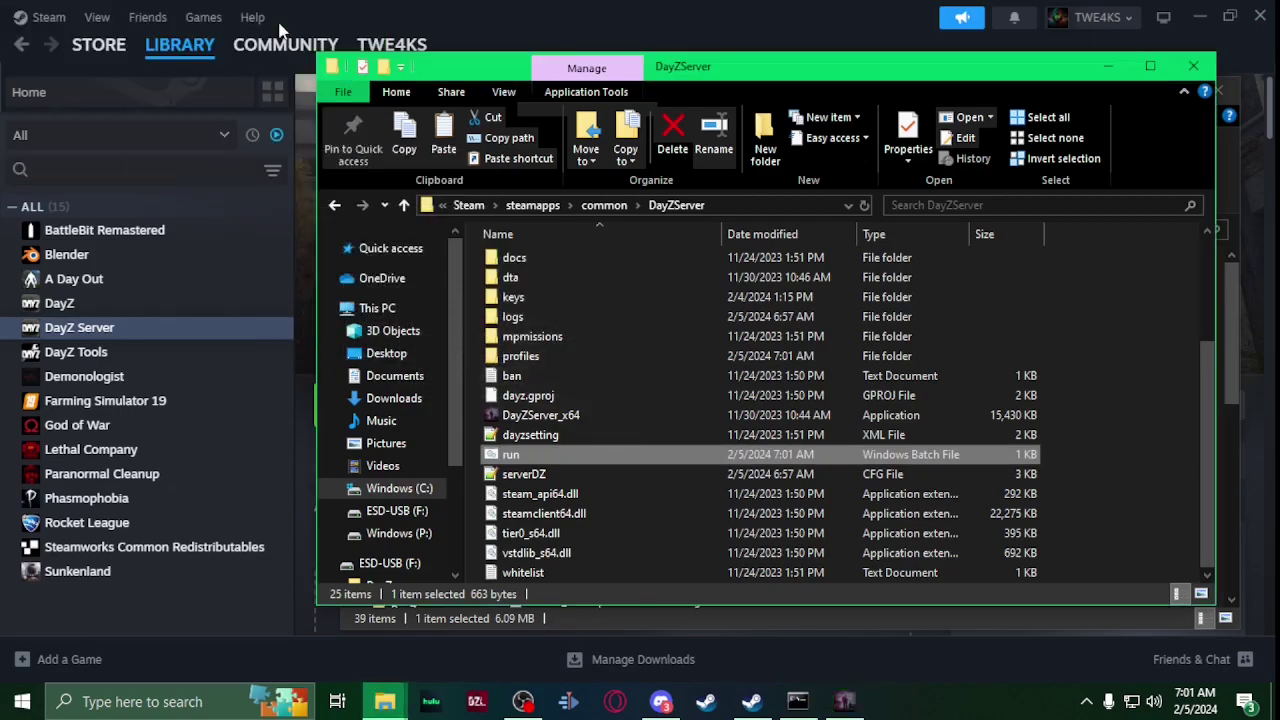
click(750, 703)
click(114, 305)
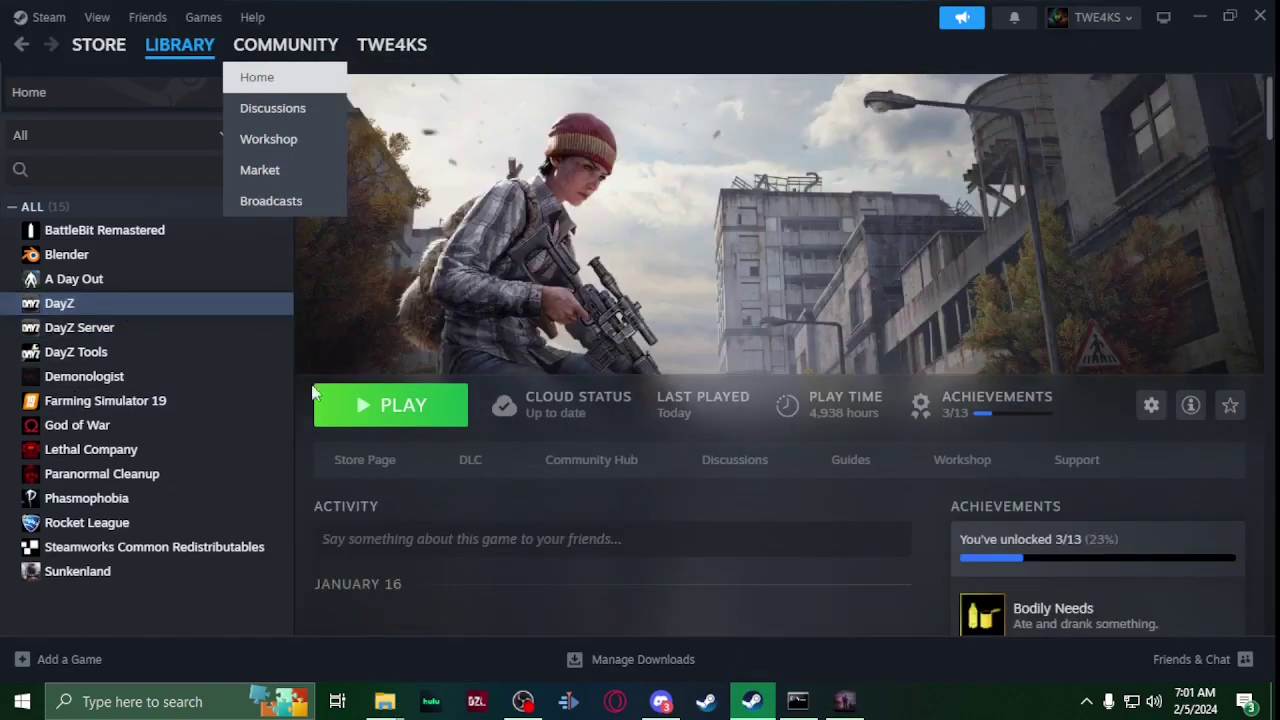
click(412, 406)
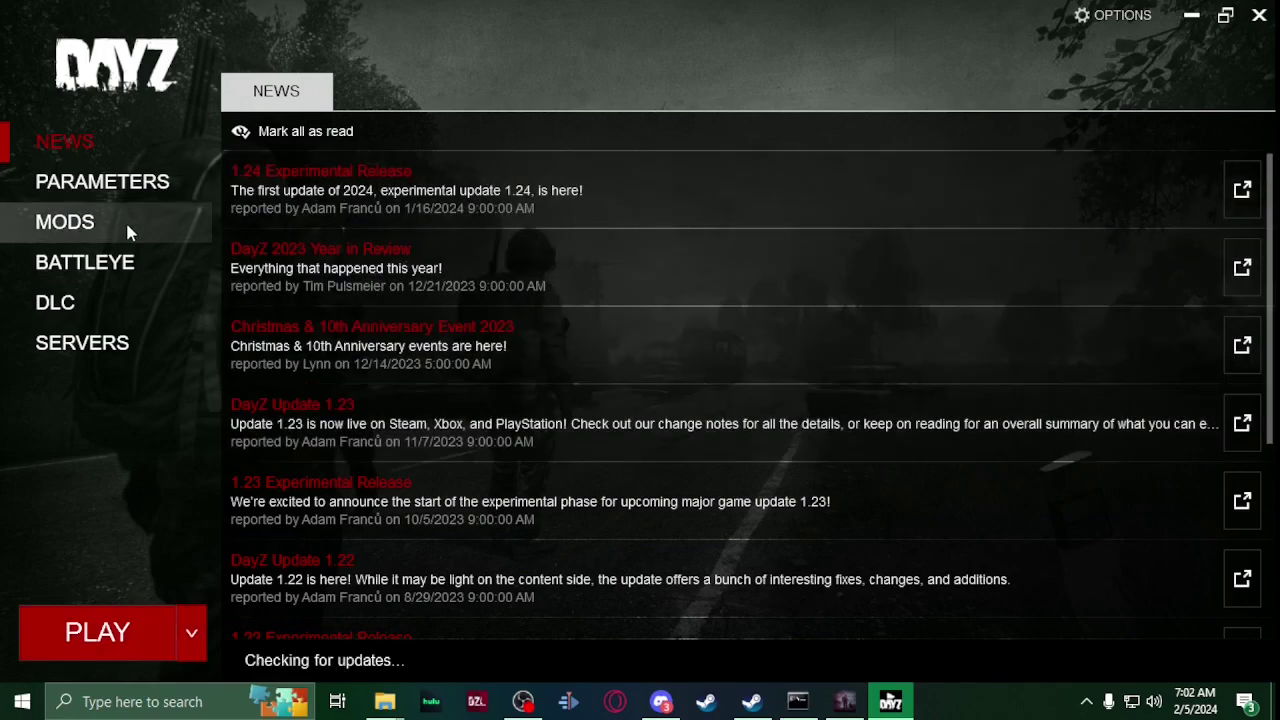
Step: Open the launcher's Mods page and unload all currently loaded mods
click(127, 225)
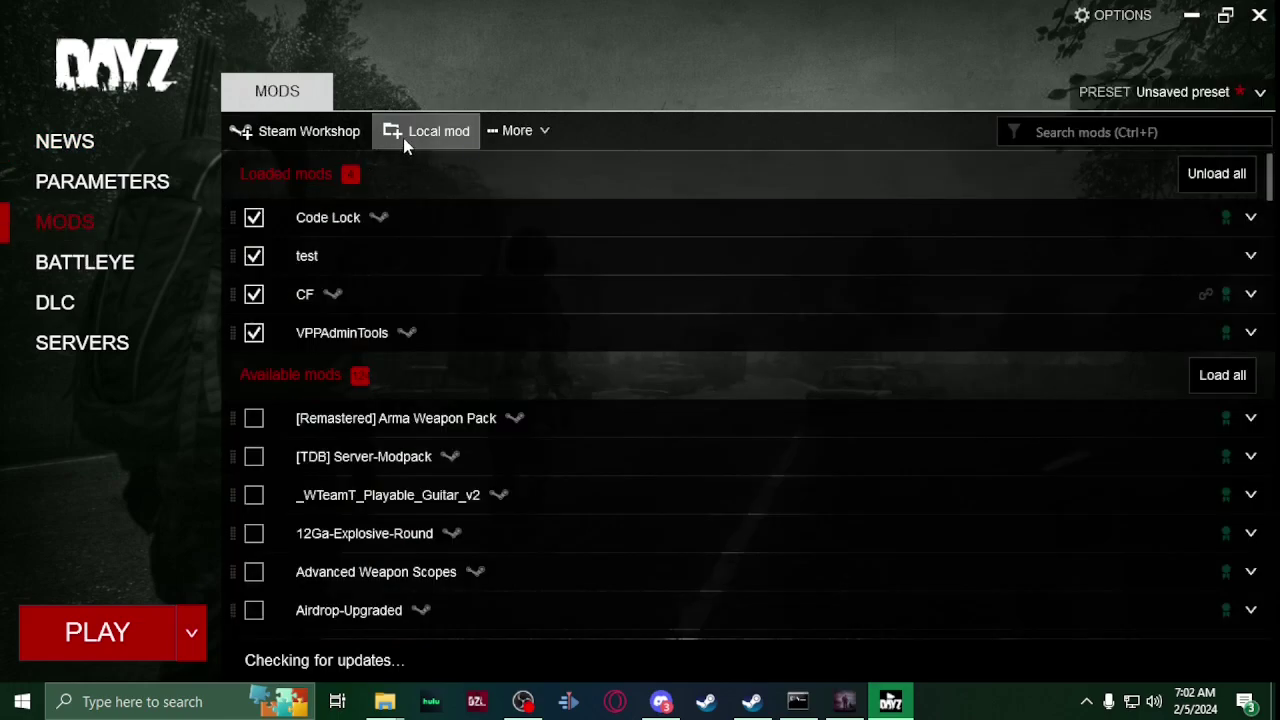
click(425, 131)
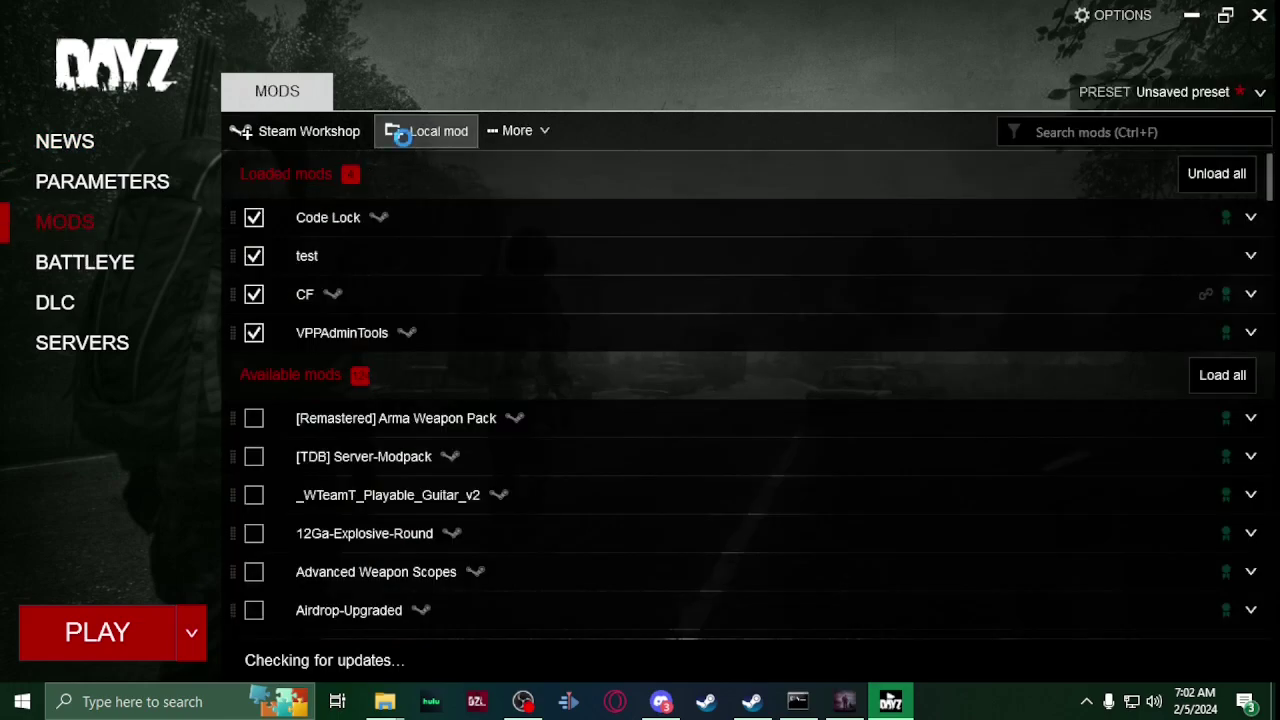
click(626, 17)
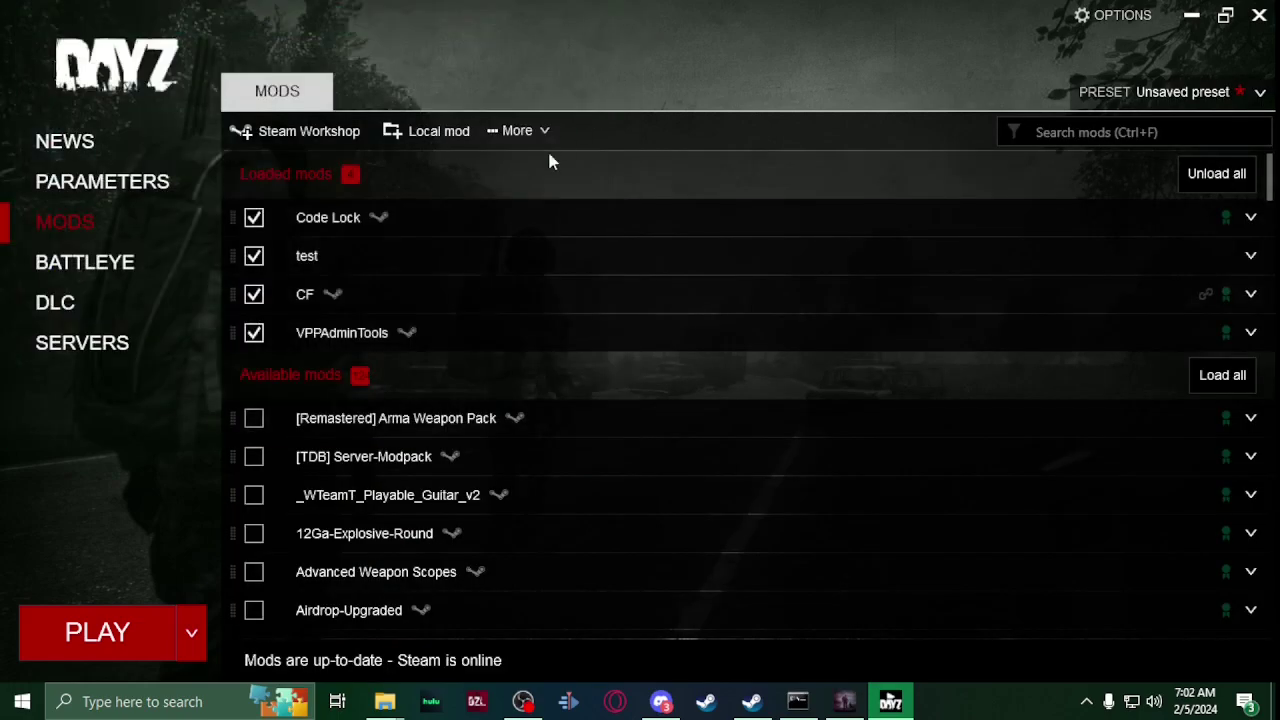
click(1218, 175)
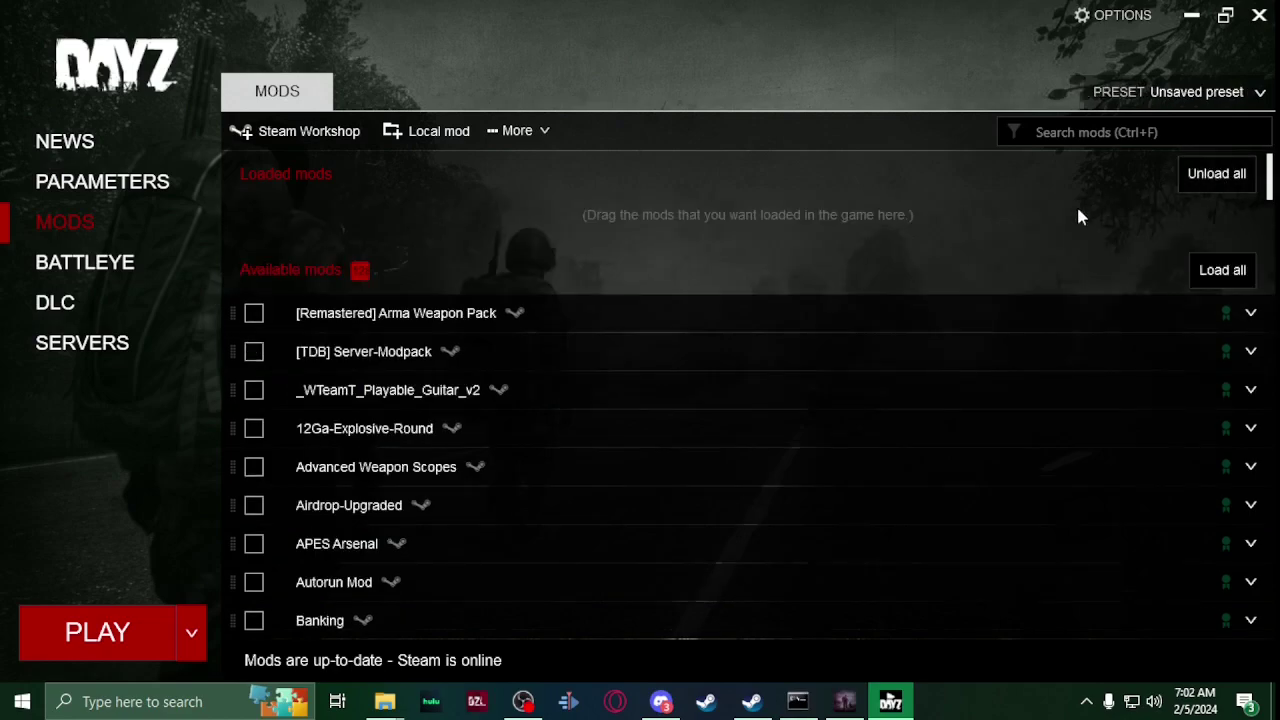
click(443, 140)
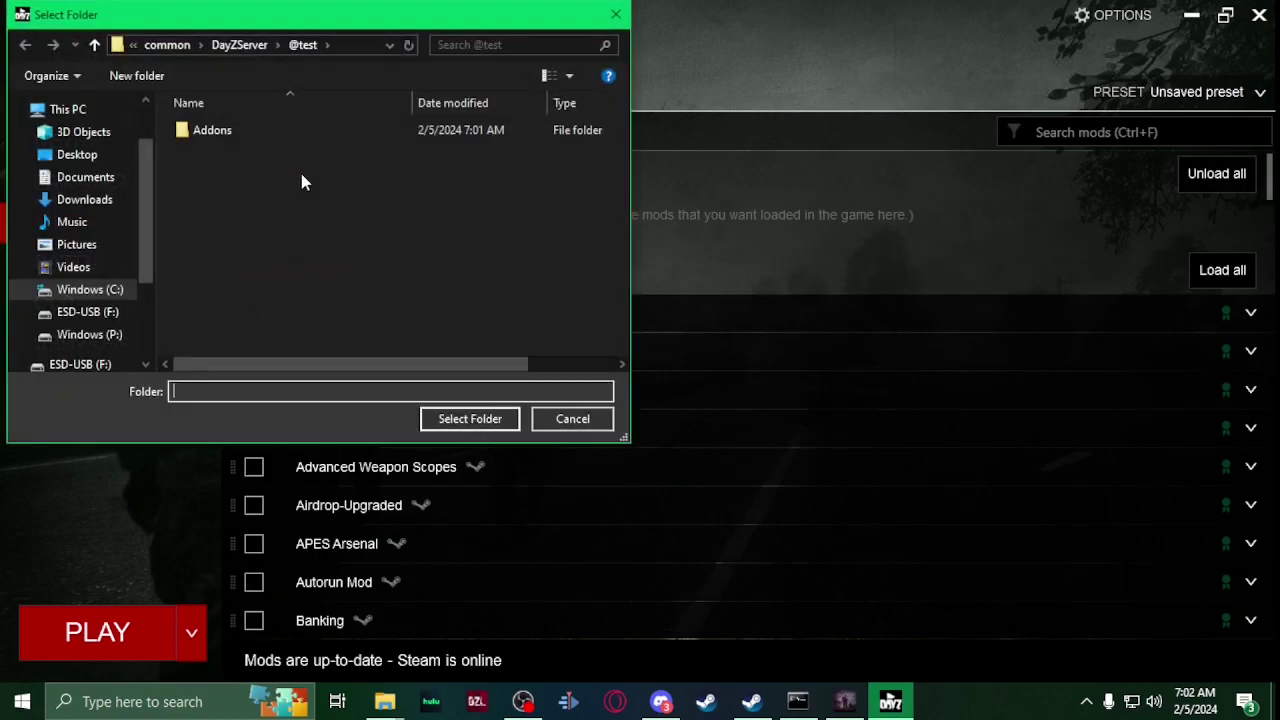
click(111, 294)
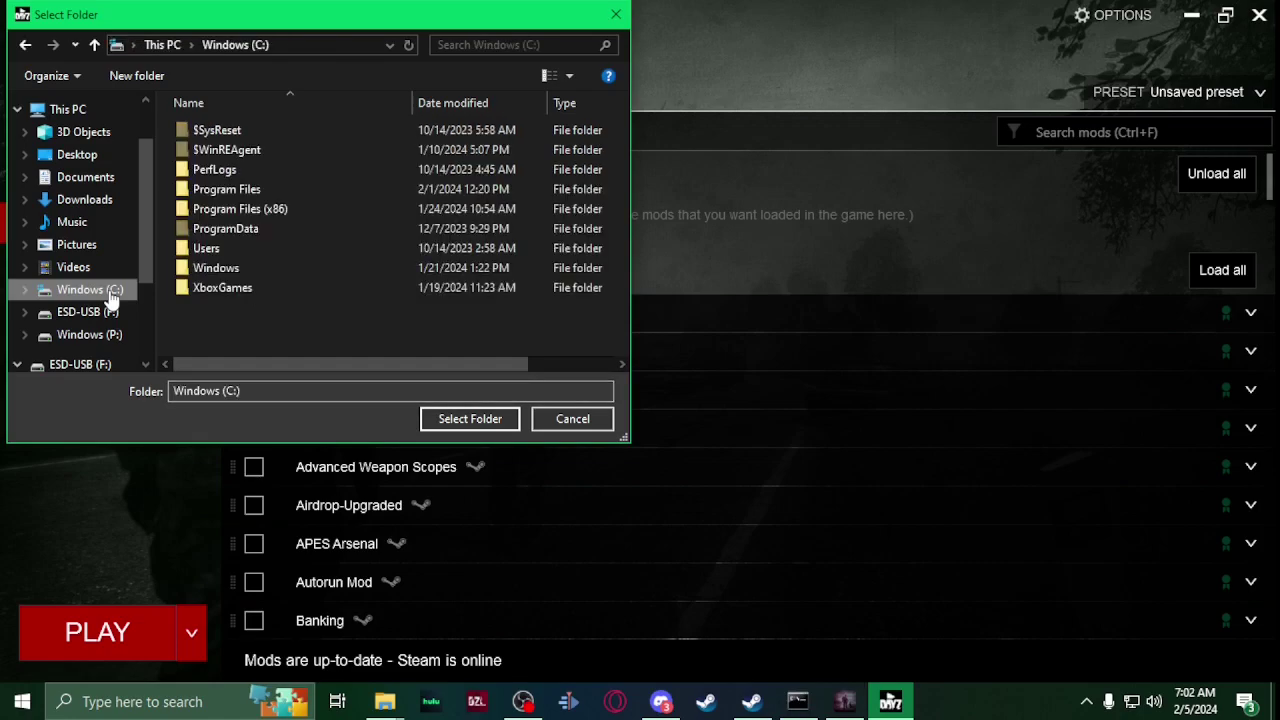
double_click(247, 209)
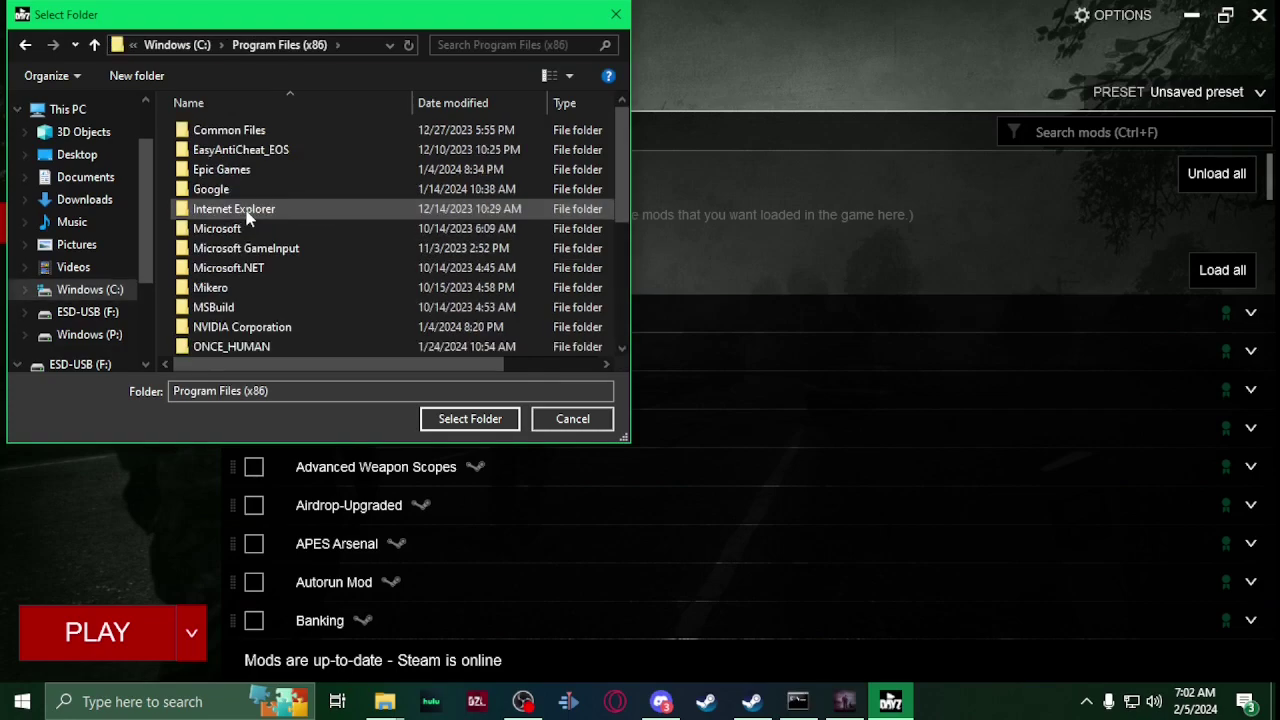
scroll(247, 217, down, 2)
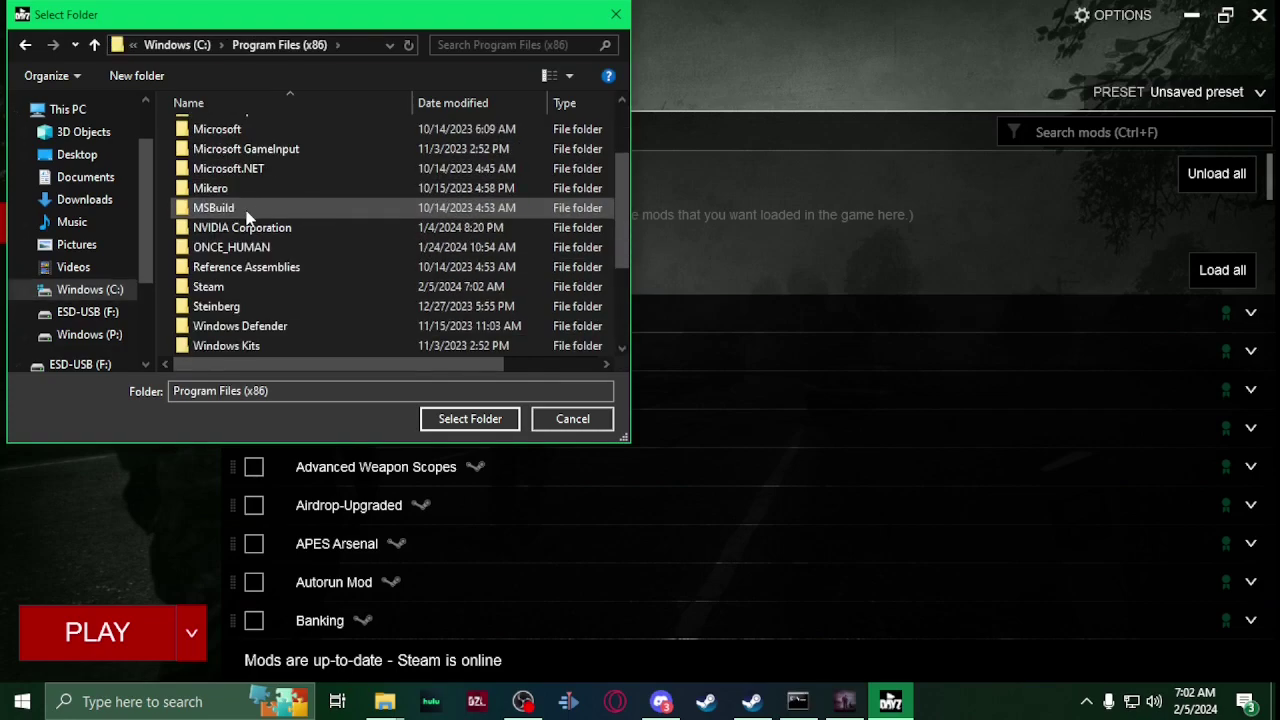
double_click(250, 292)
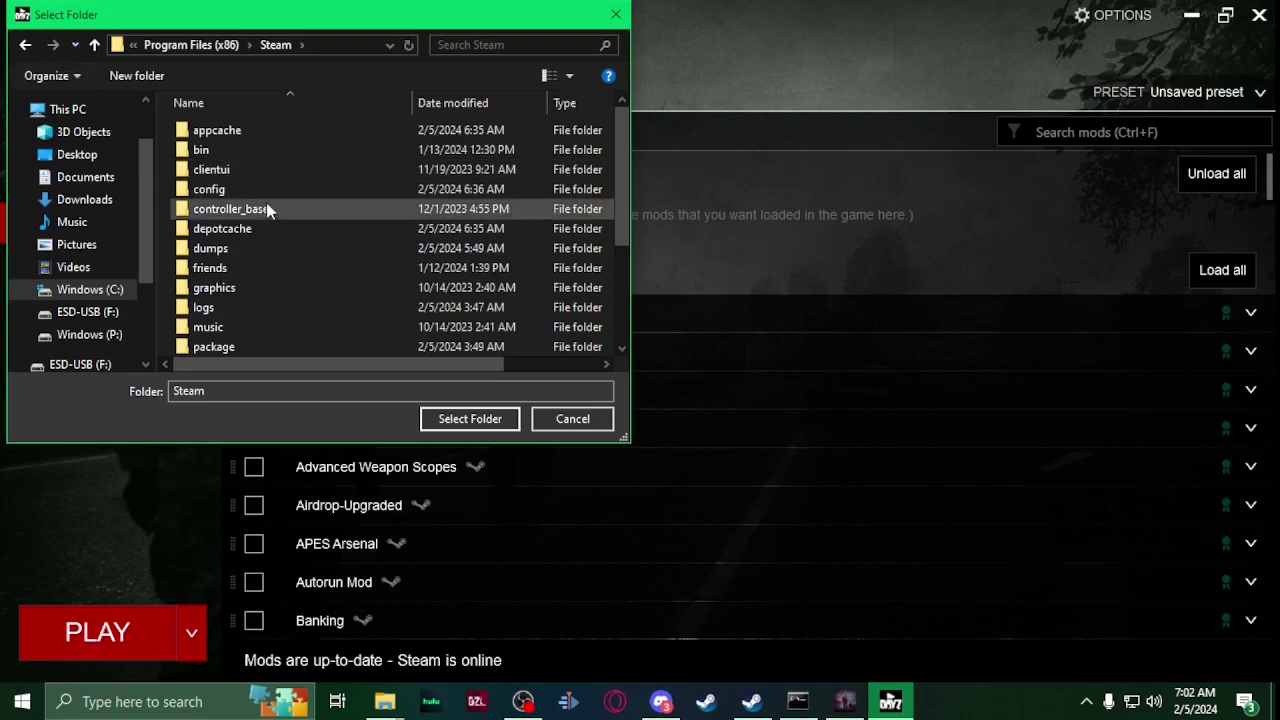
click(94, 45)
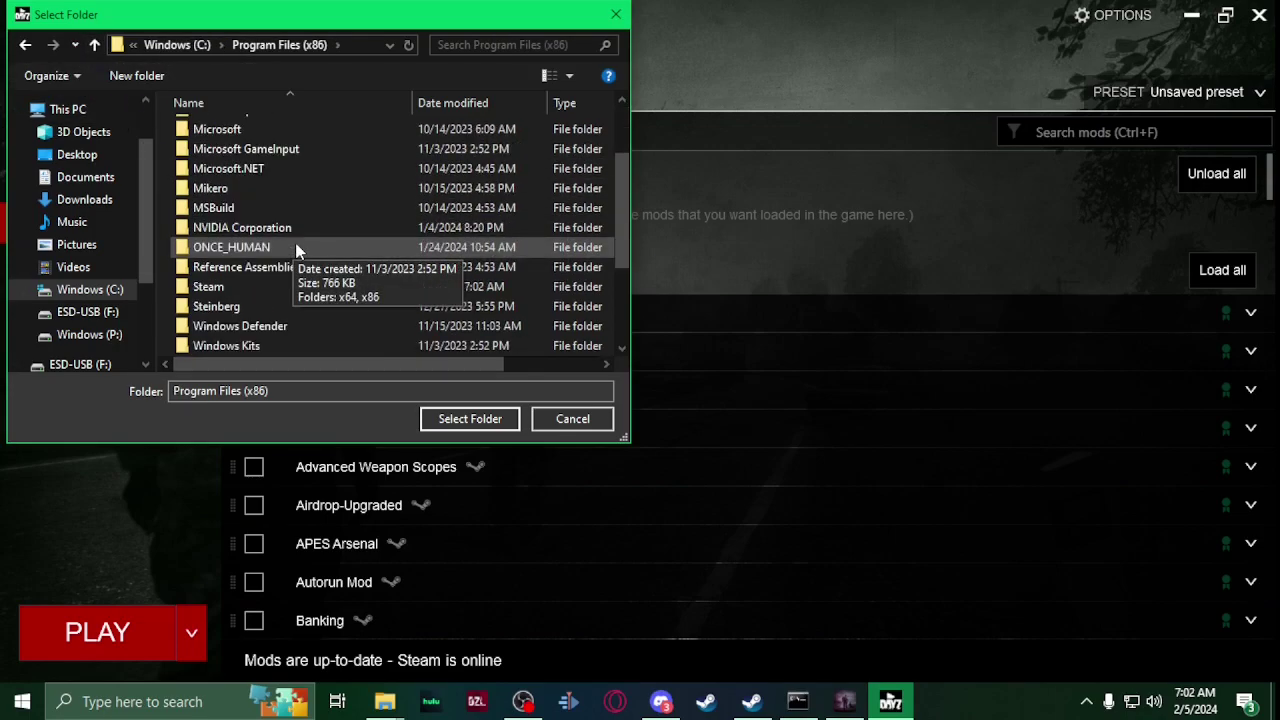
scroll(295, 246, down, 1)
double_click(245, 227)
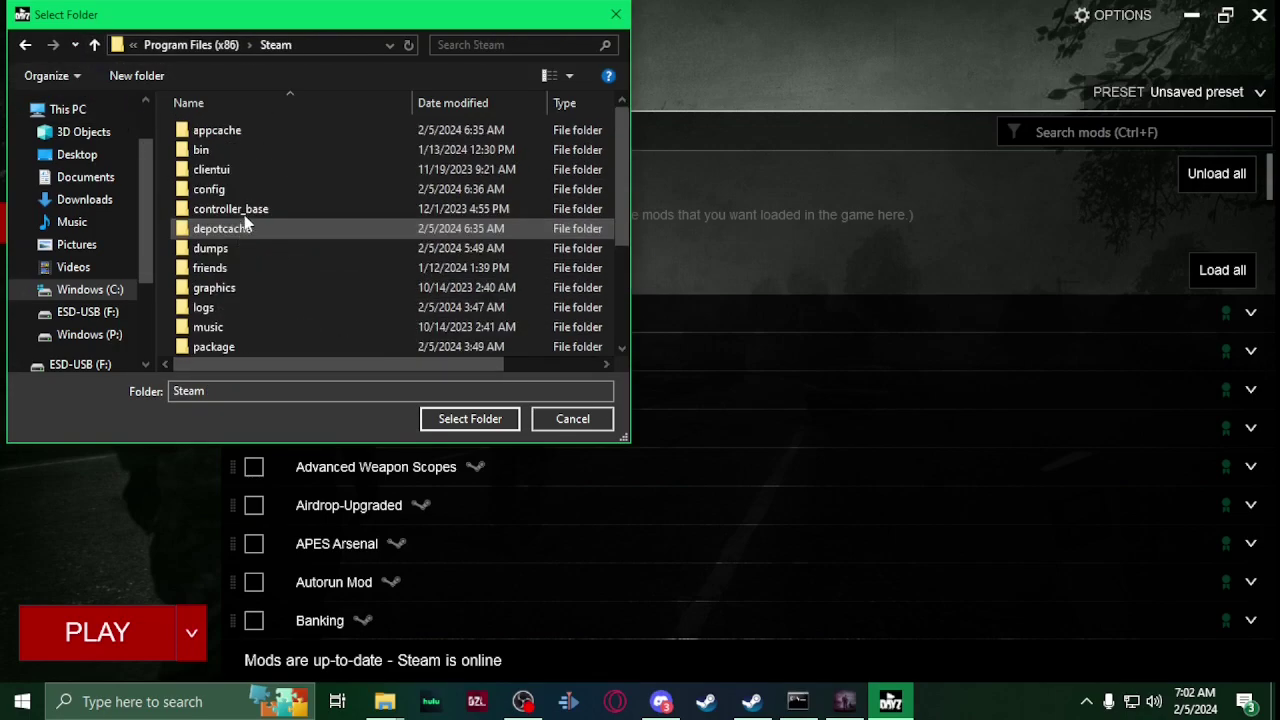
scroll(255, 250, down, 3)
click(240, 266)
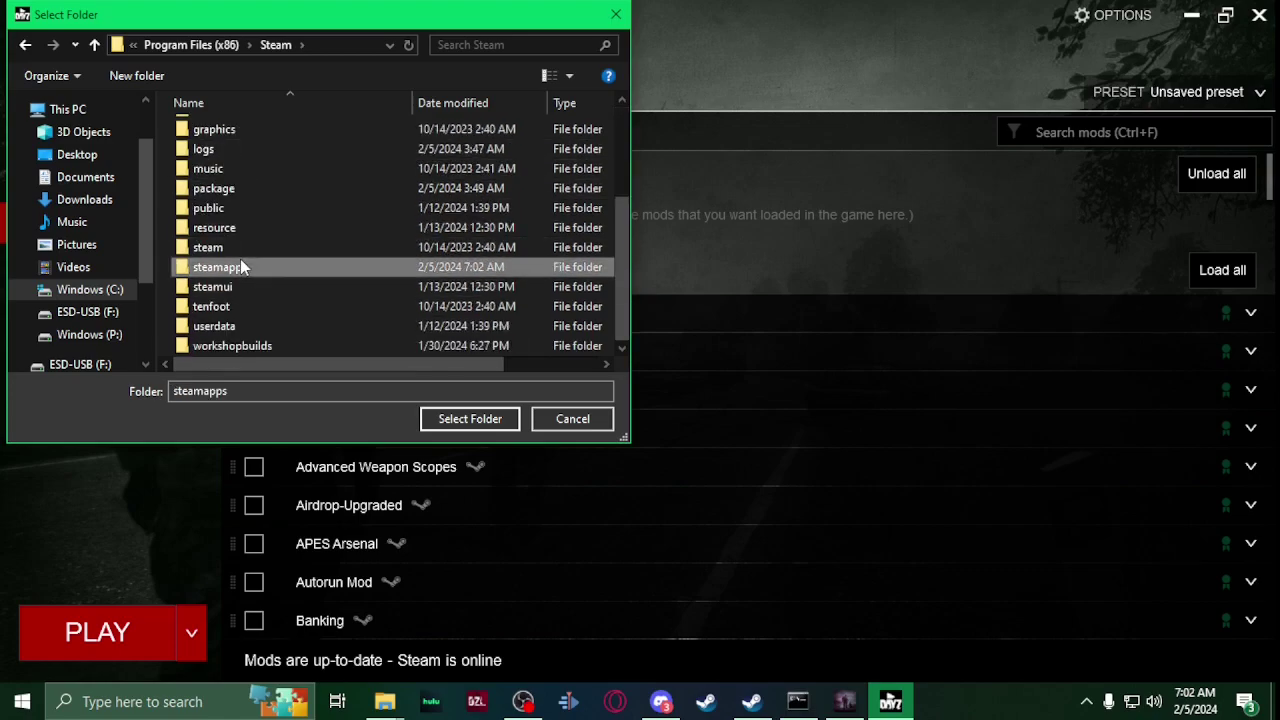
double_click(240, 266)
double_click(222, 130)
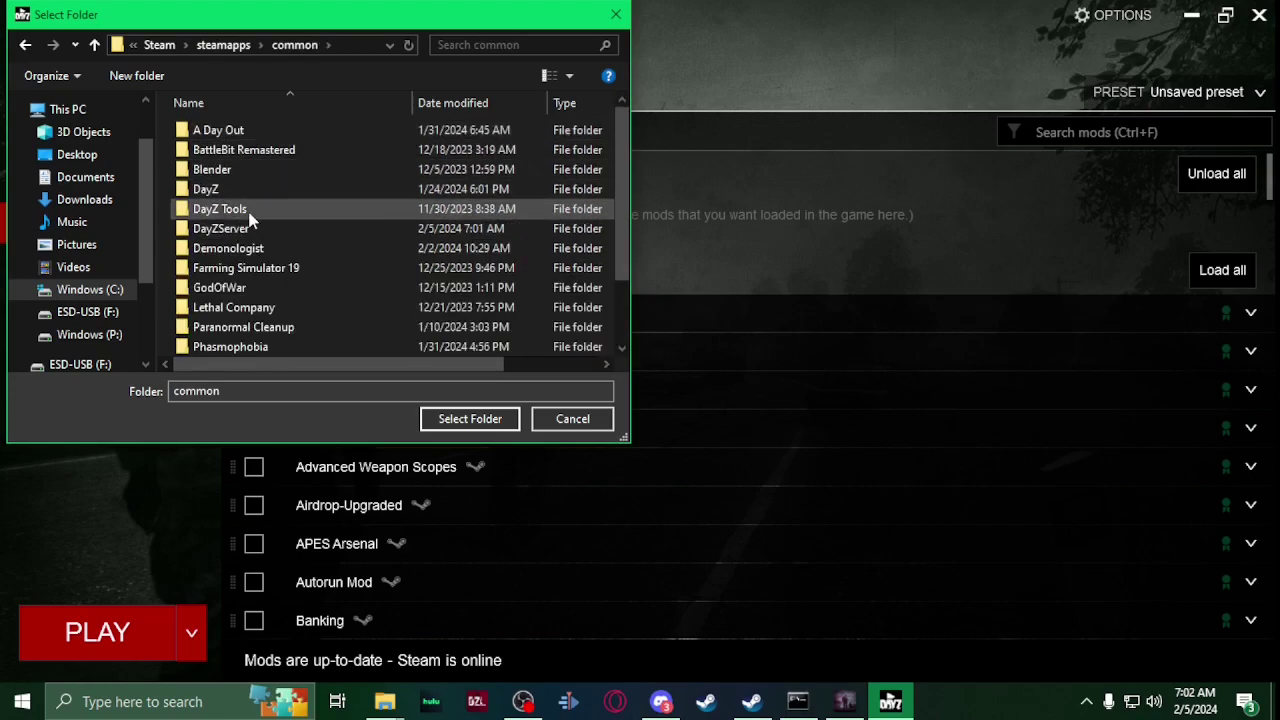
double_click(250, 228)
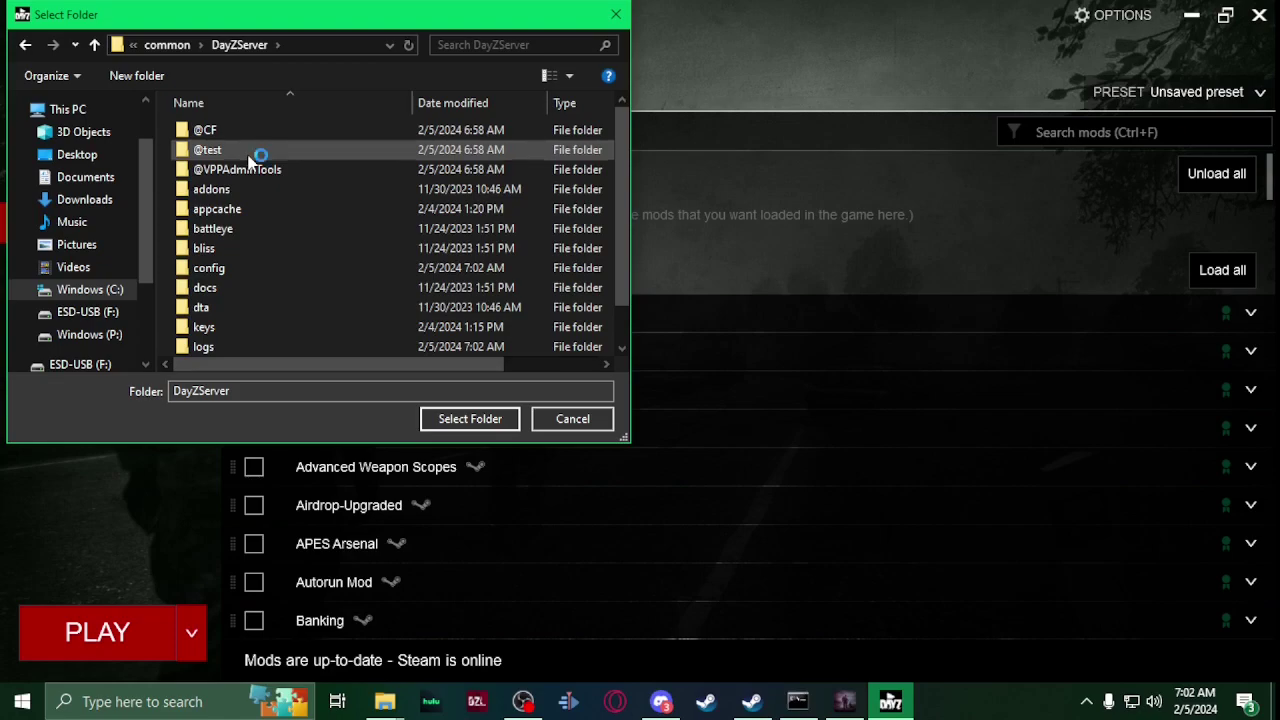
click(250, 152)
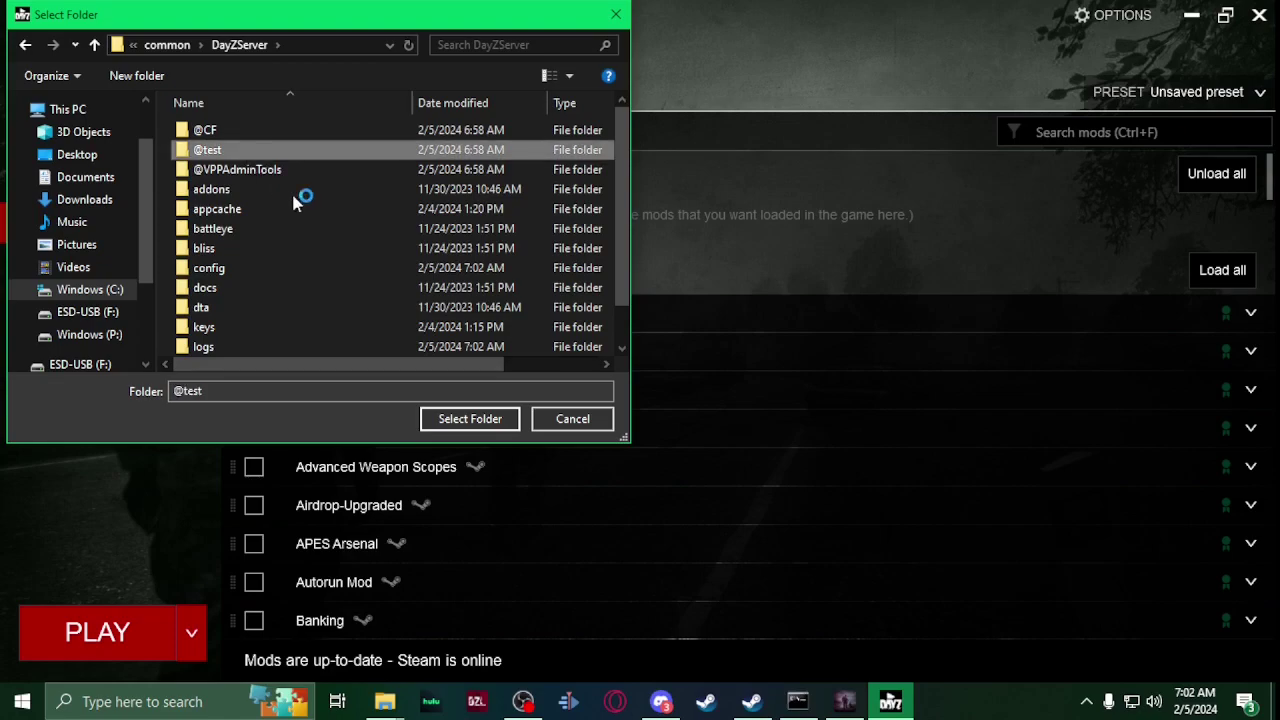
click(470, 419)
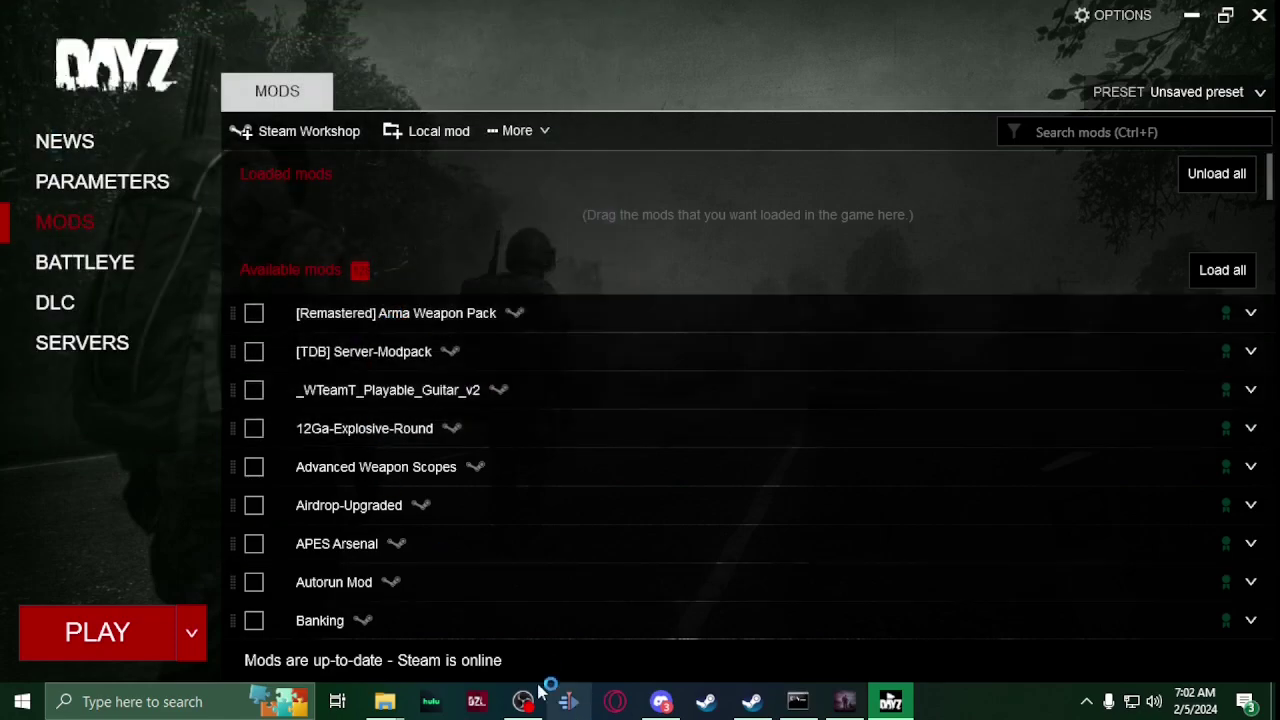
Step: Refresh the LAN server list and join the test server with its mods set up
scroll(340, 545, down, 8)
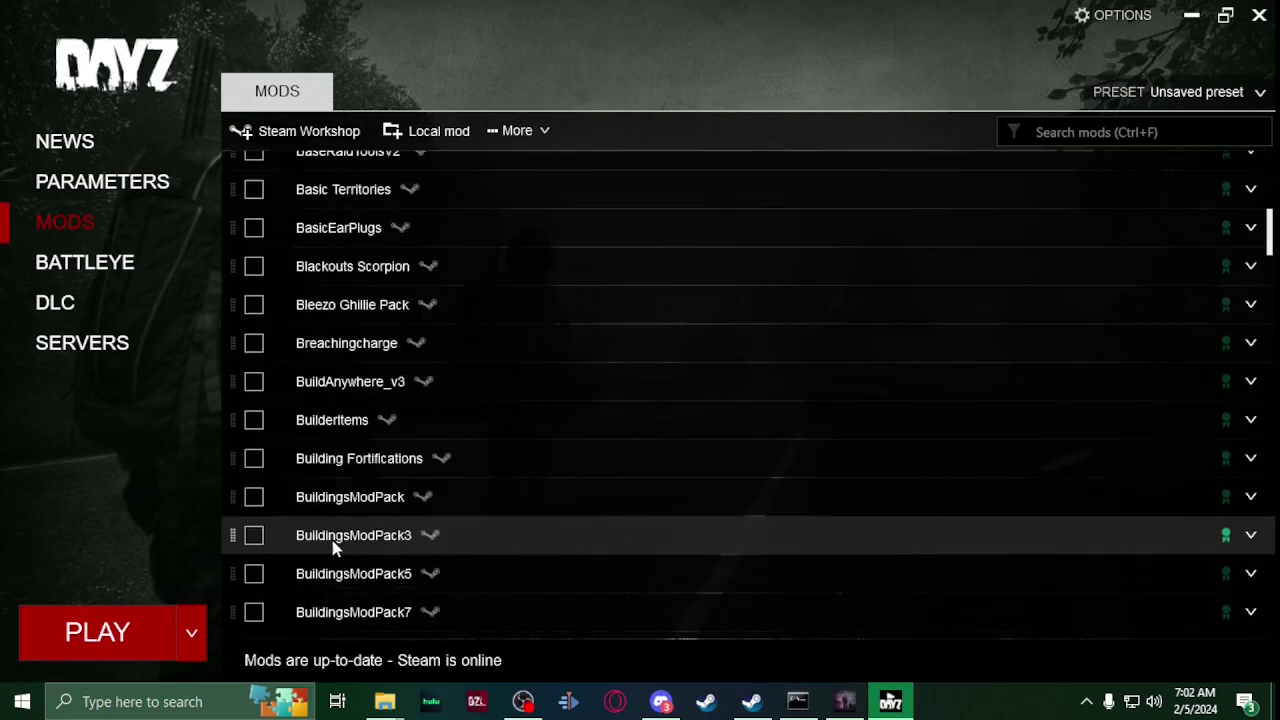
scroll(336, 545, down, 9)
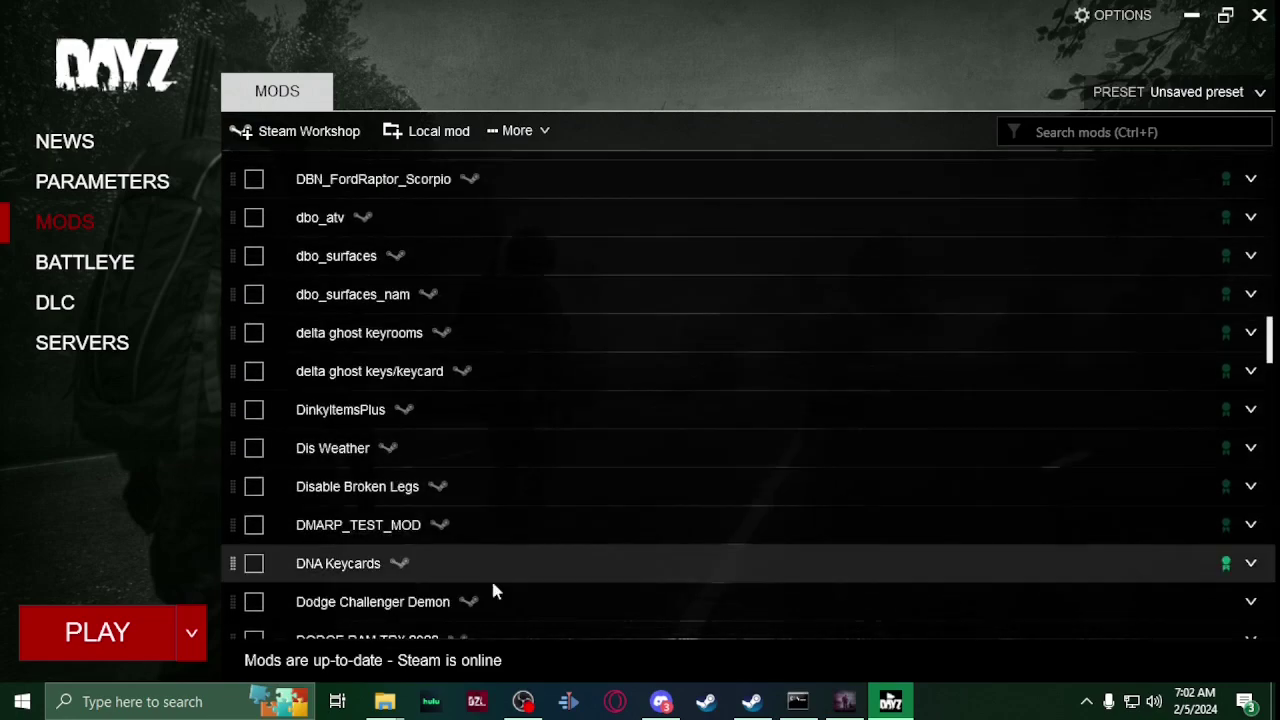
scroll(436, 508, down, 7)
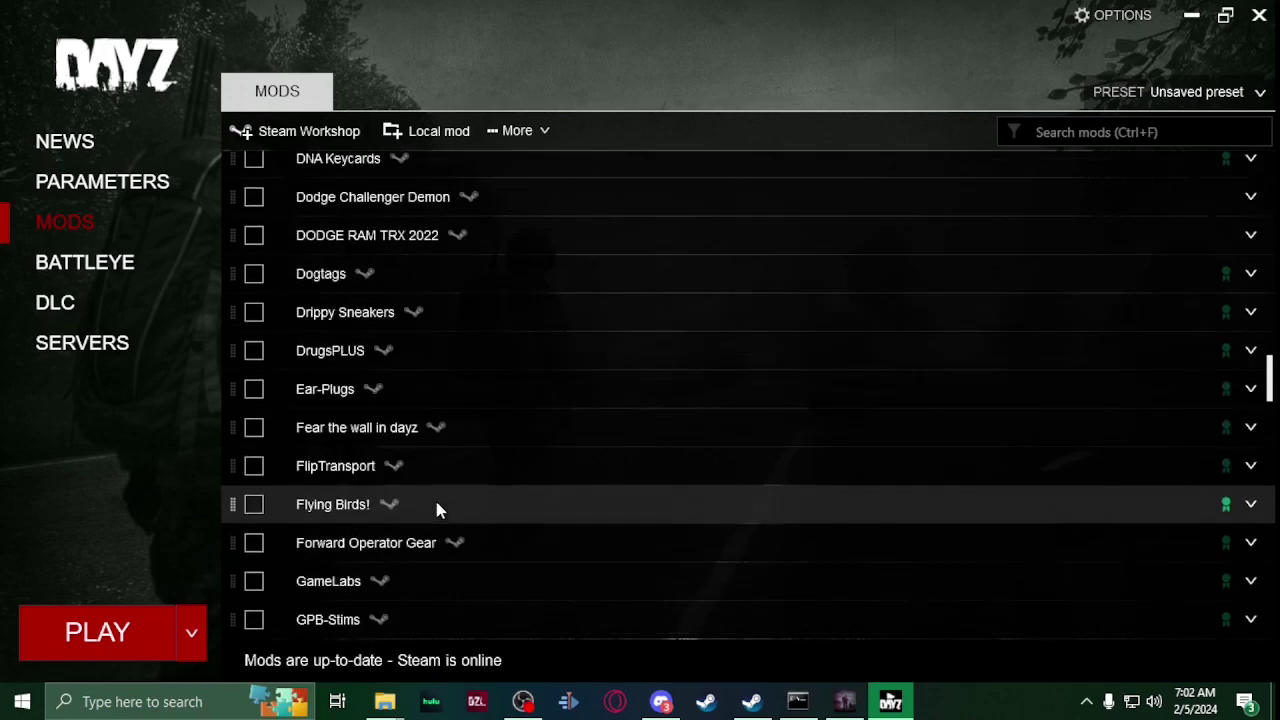
scroll(436, 508, down, 14)
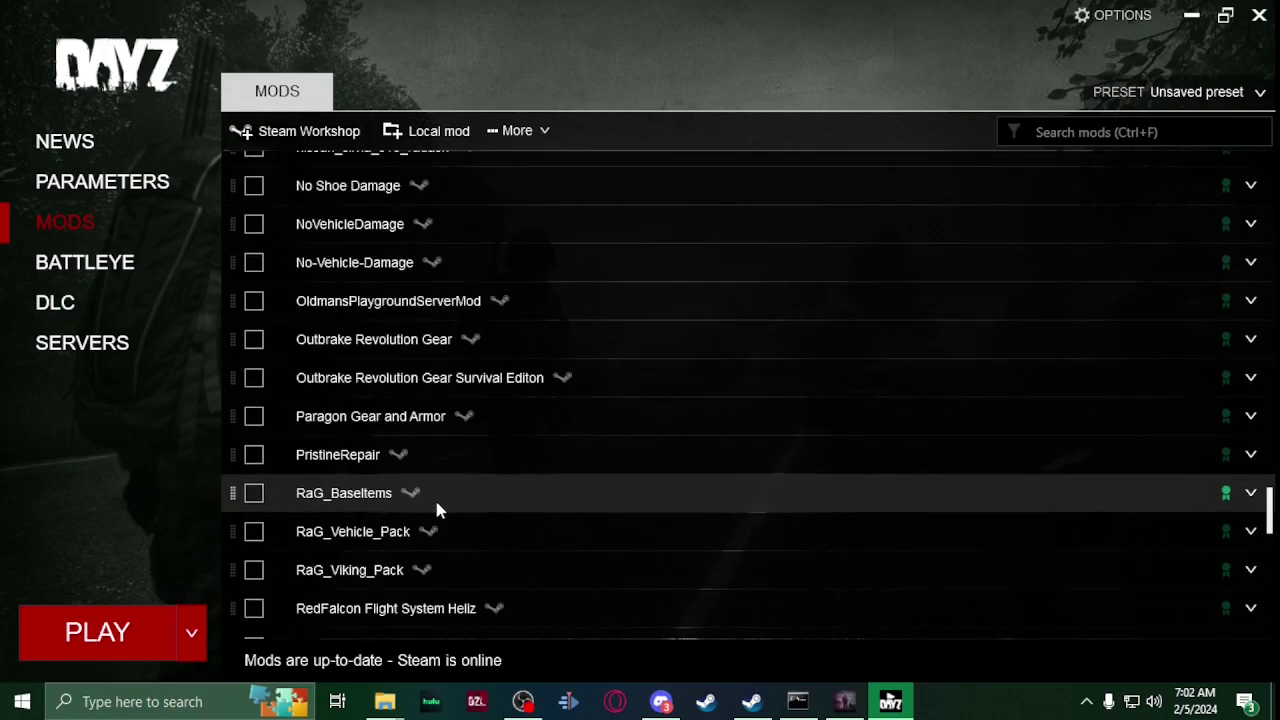
scroll(436, 508, down, 5)
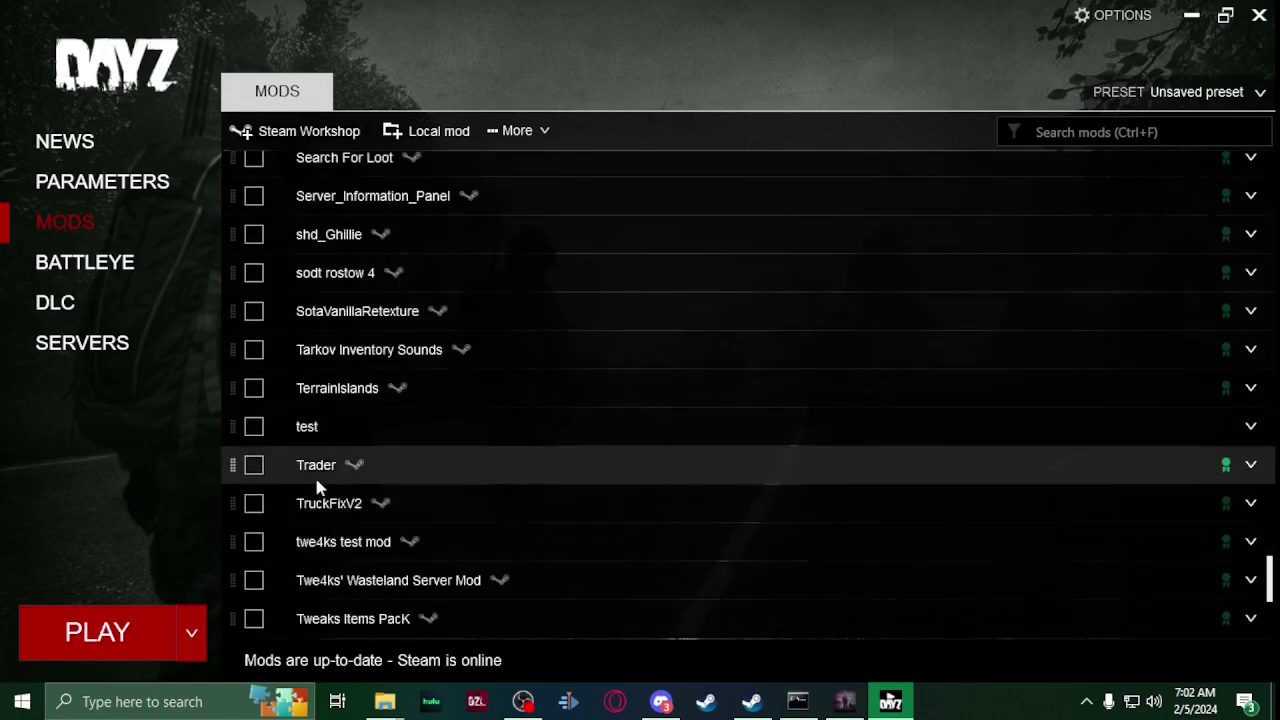
click(113, 362)
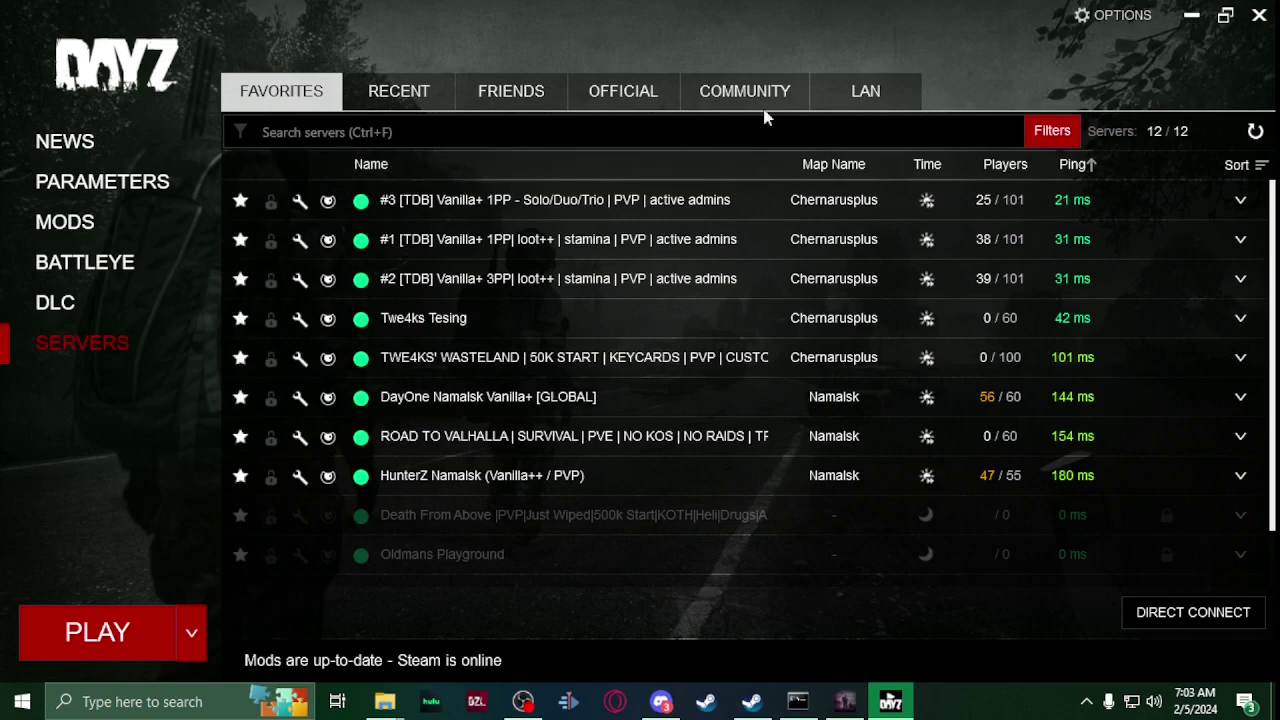
click(850, 92)
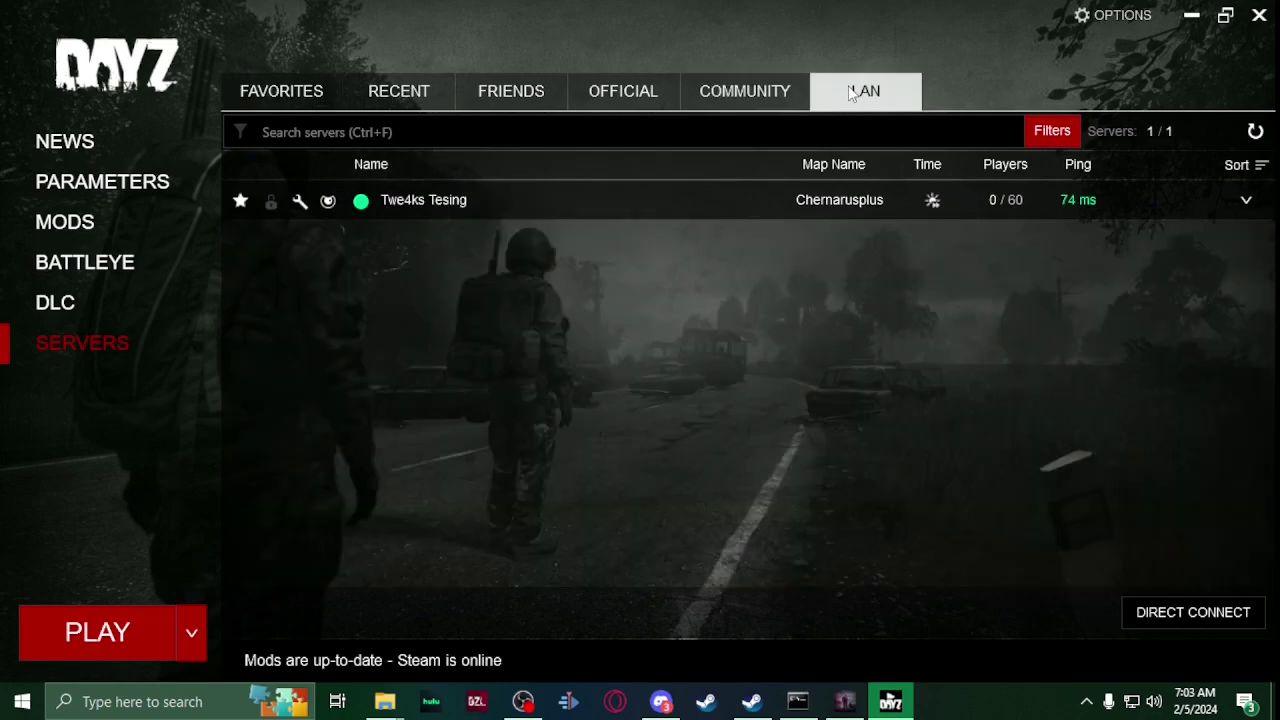
click(1255, 133)
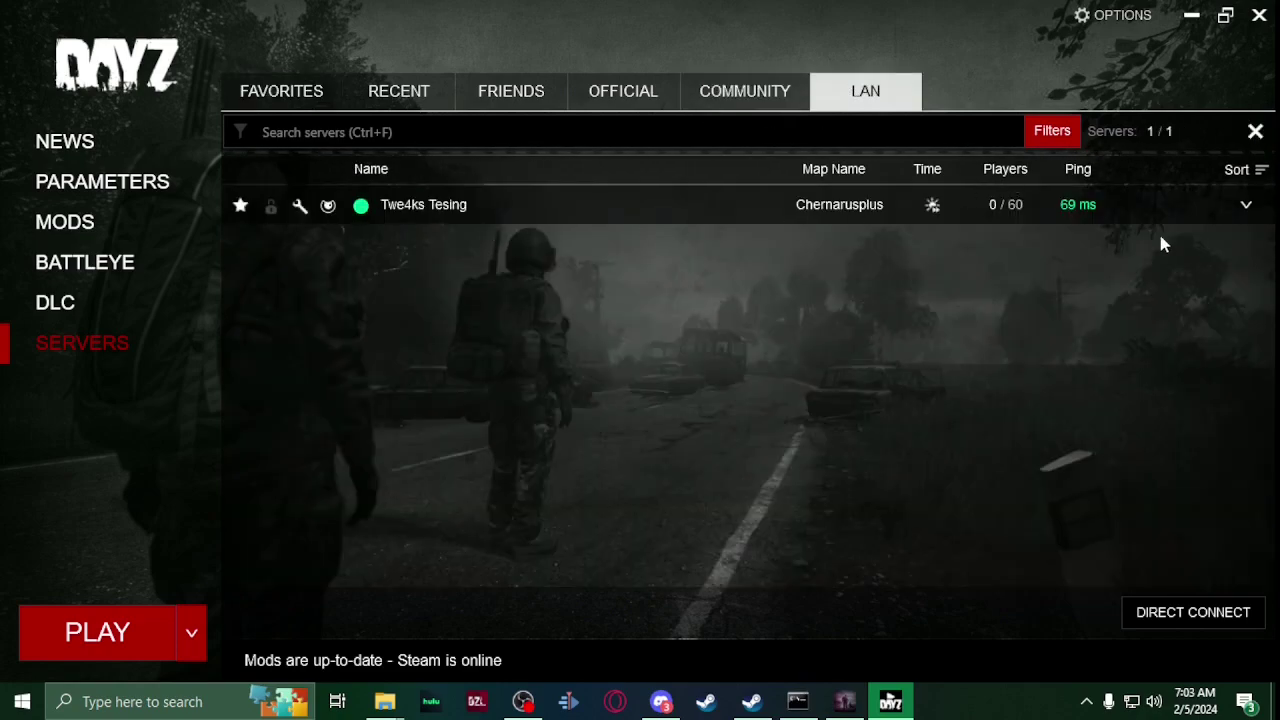
click(1167, 205)
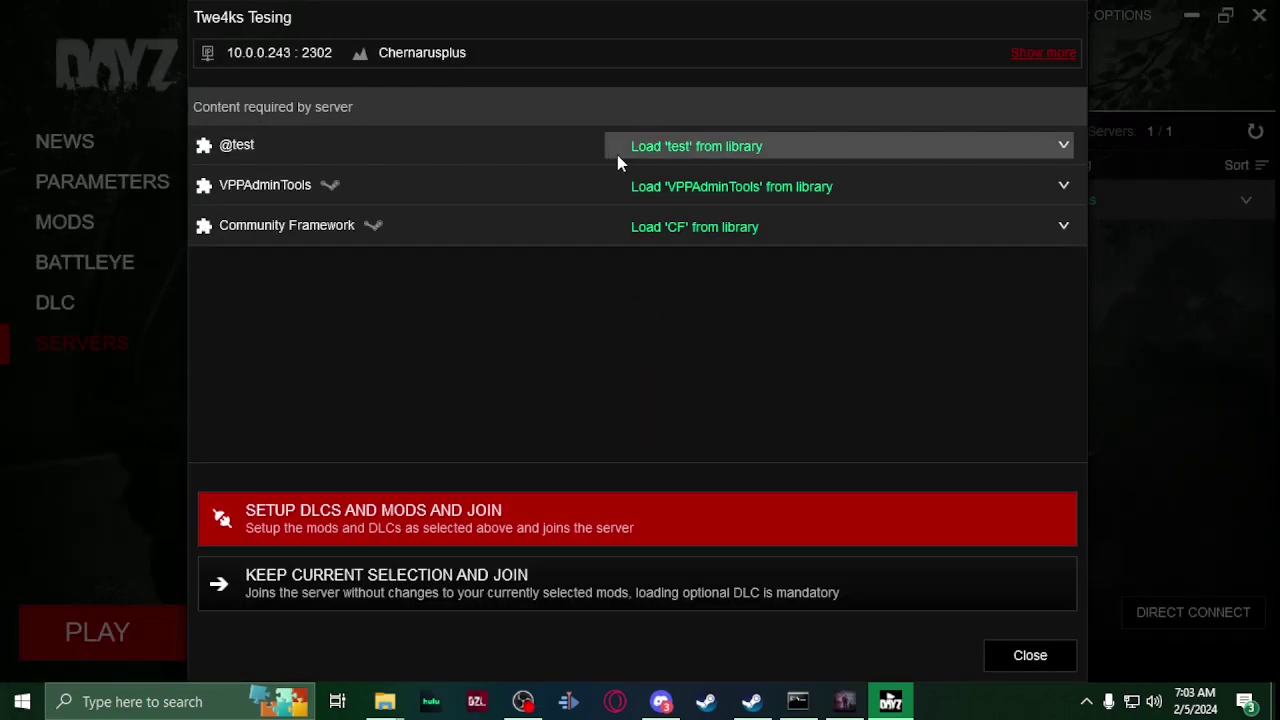
click(649, 511)
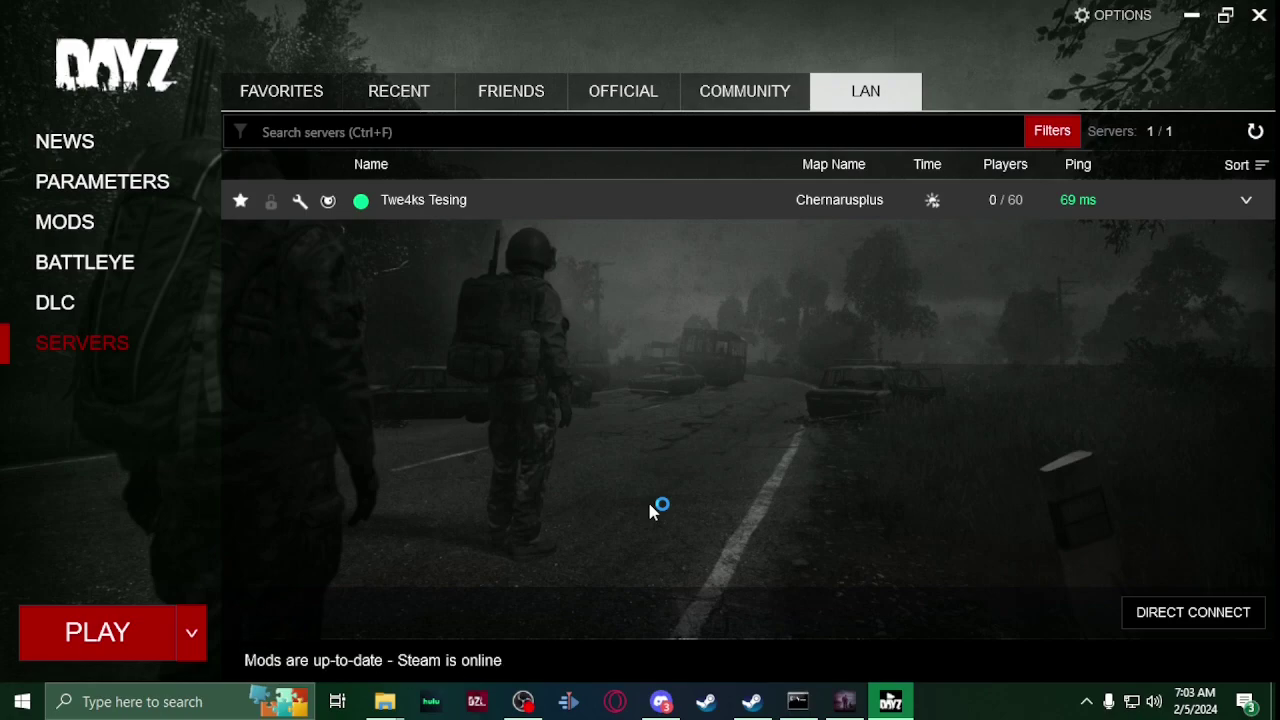
Step: Relaunch run.bat and browse to profiles\VPPAdminTools\Permissions in the DayZServer folder
mouse_move(385, 701)
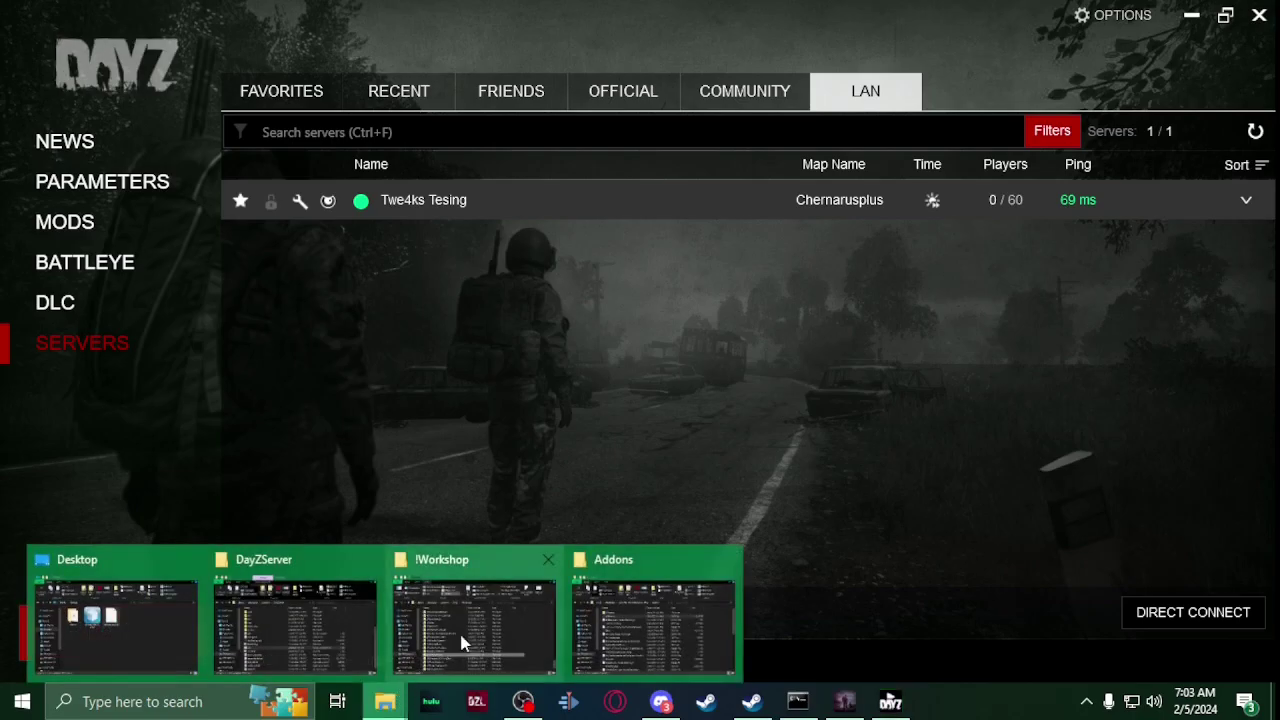
mouse_move(621, 610)
click(328, 623)
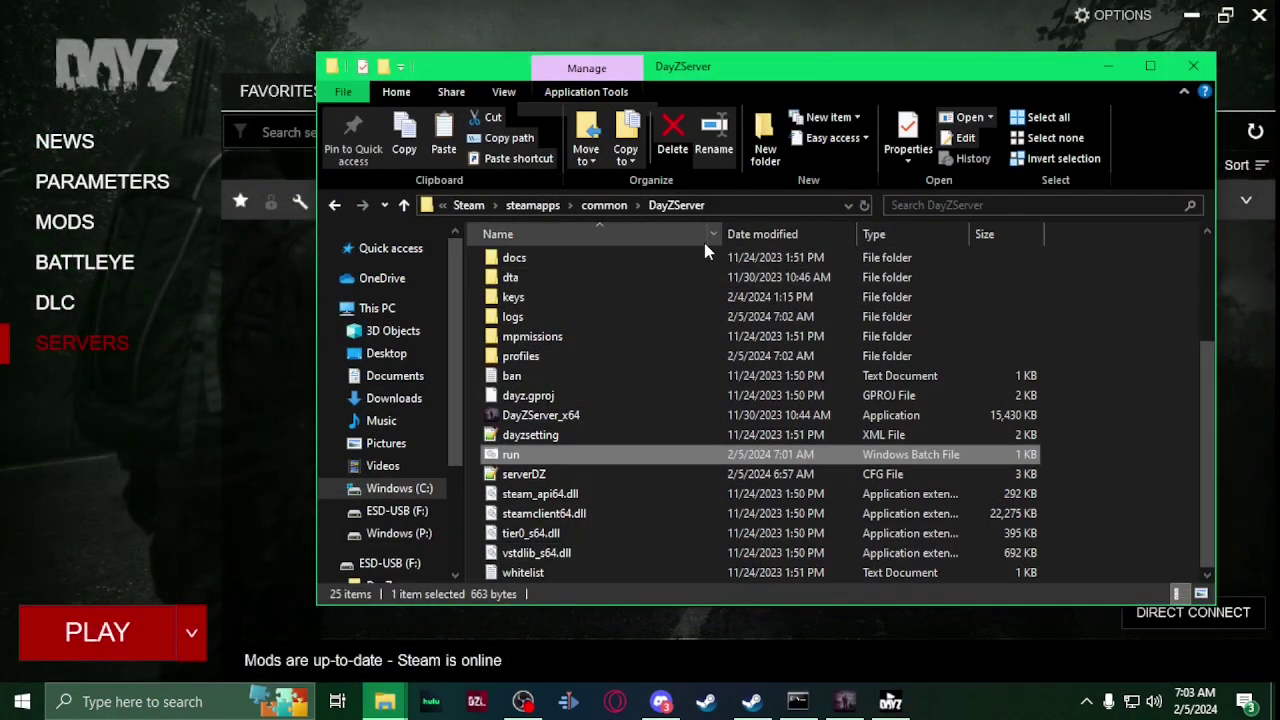
key(Return)
double_click(592, 358)
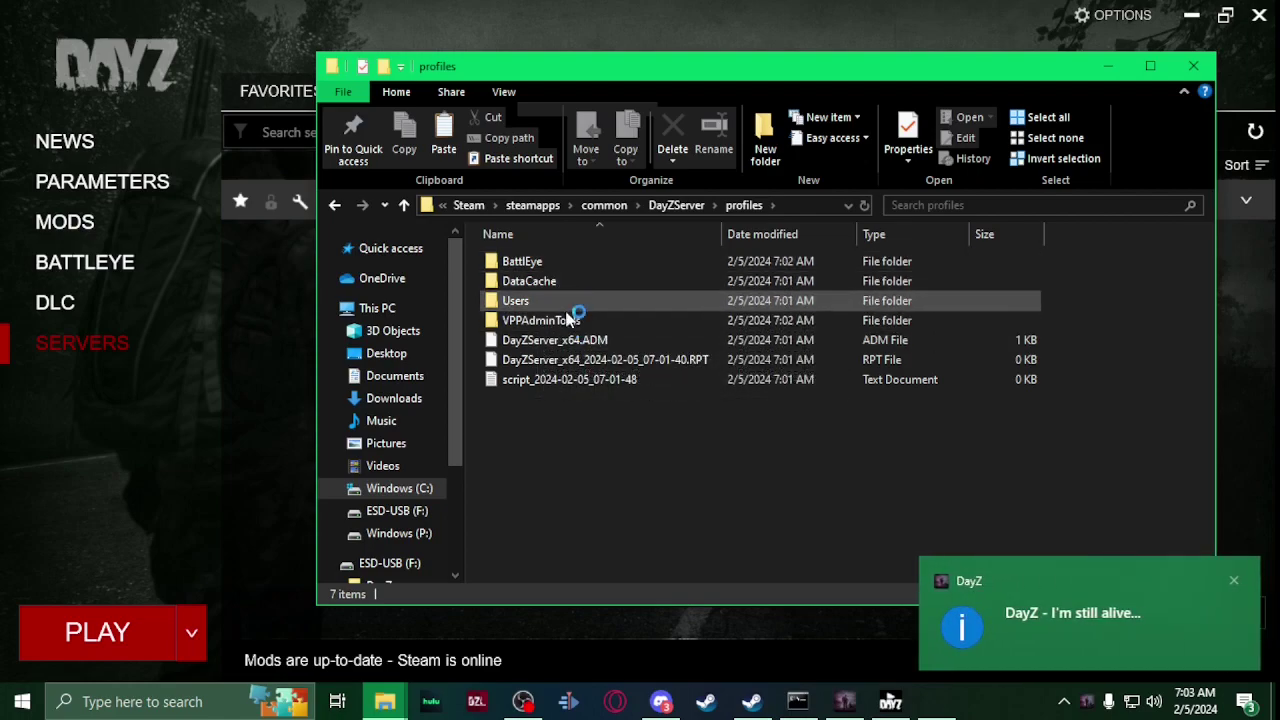
double_click(569, 322)
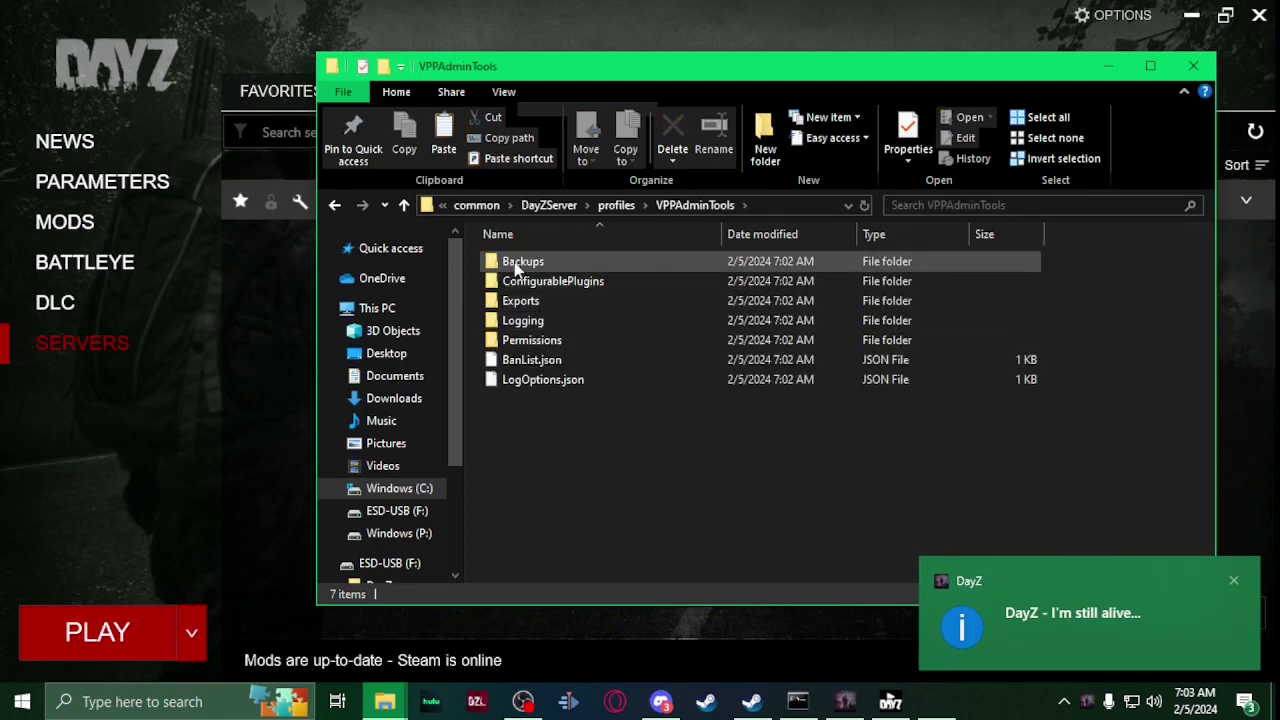
double_click(544, 340)
Step: Review and close the SuperAdmins and credentials text files, then switch to the DayZ game
double_click(520, 268)
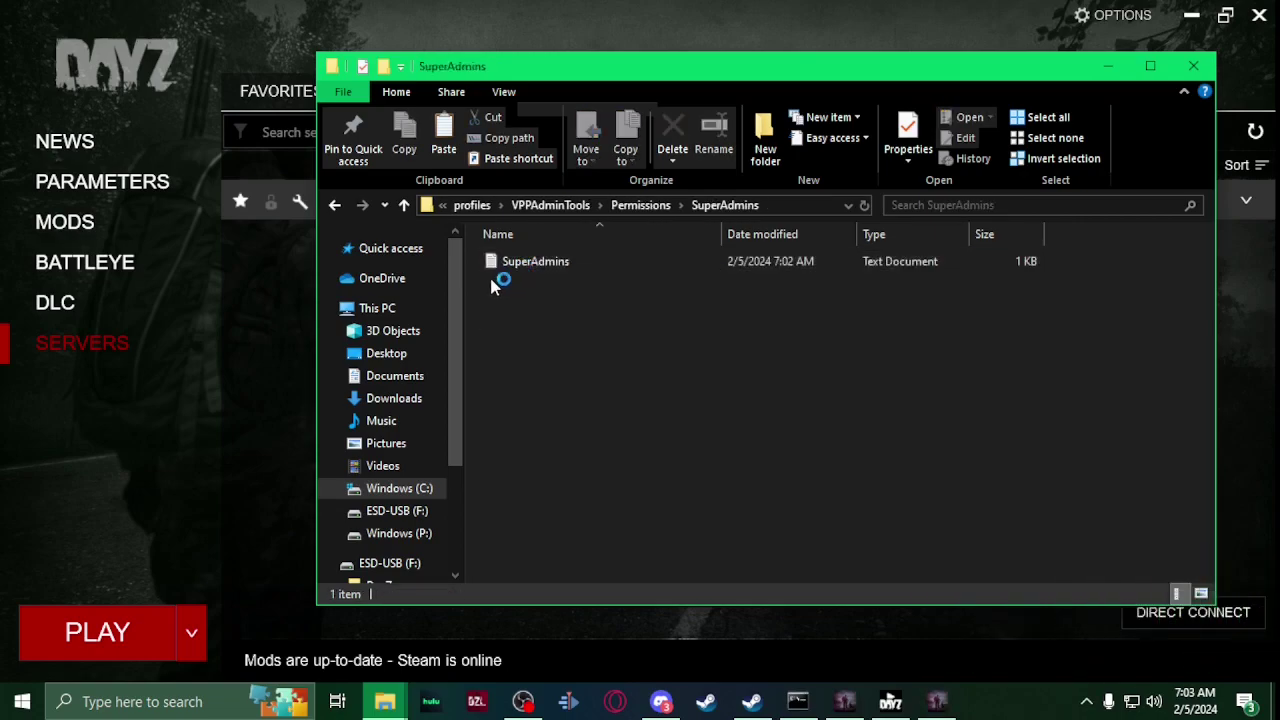
double_click(503, 278)
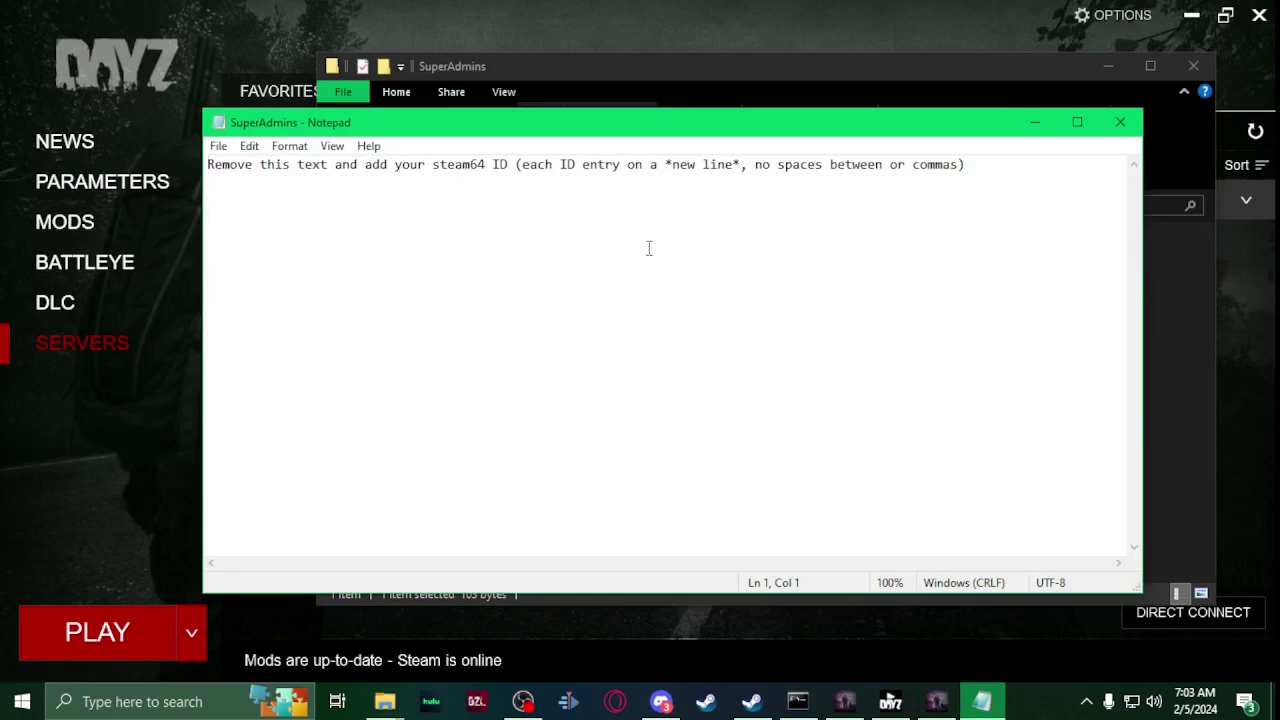
click(1116, 122)
click(403, 205)
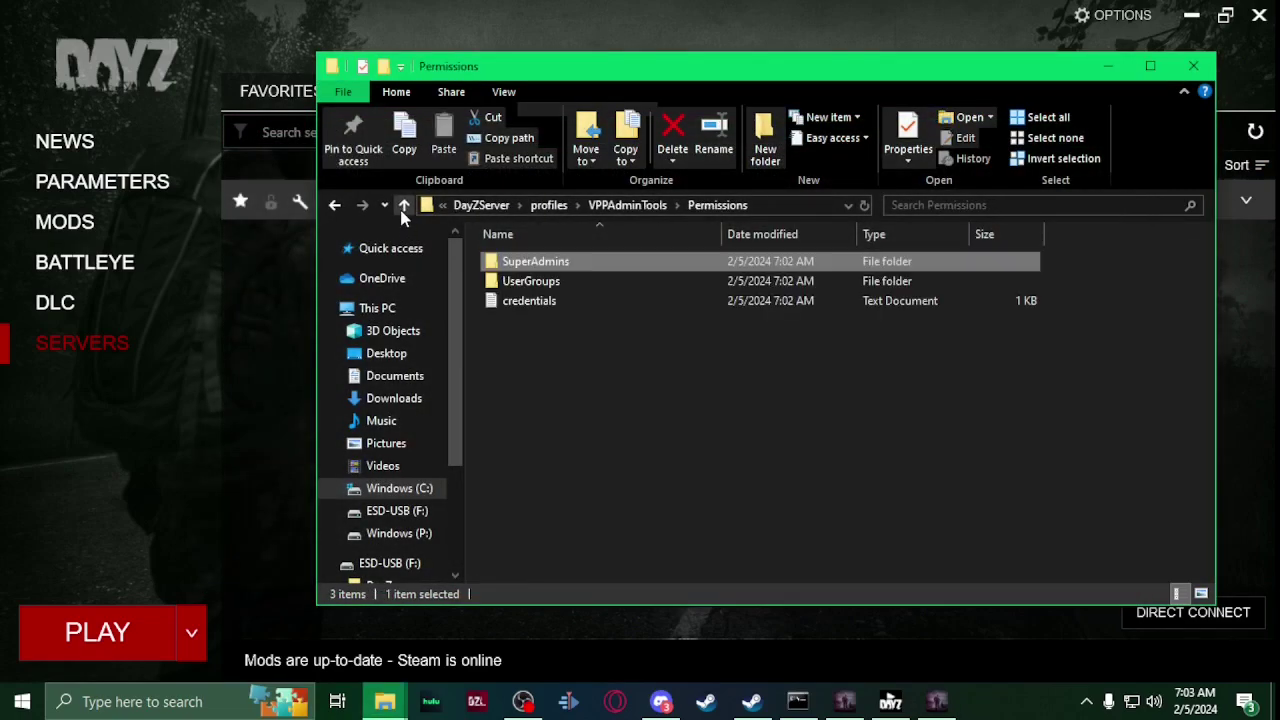
double_click(500, 299)
click(1120, 122)
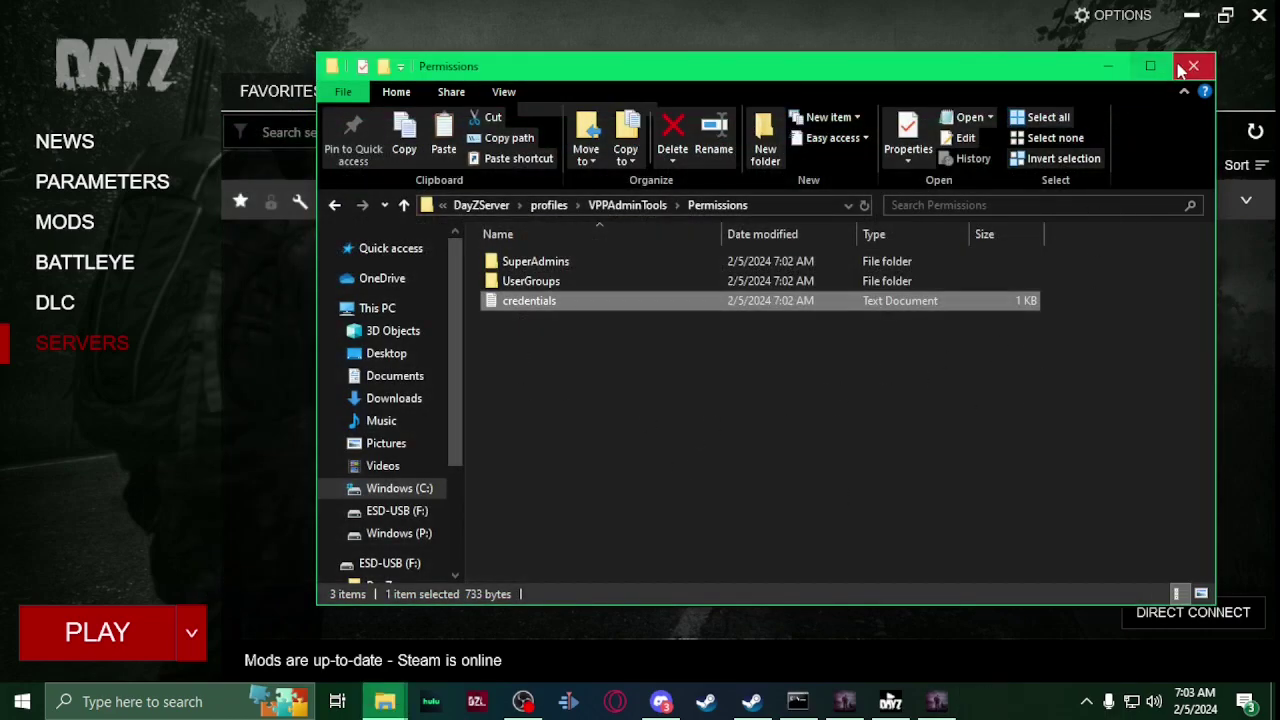
click(937, 702)
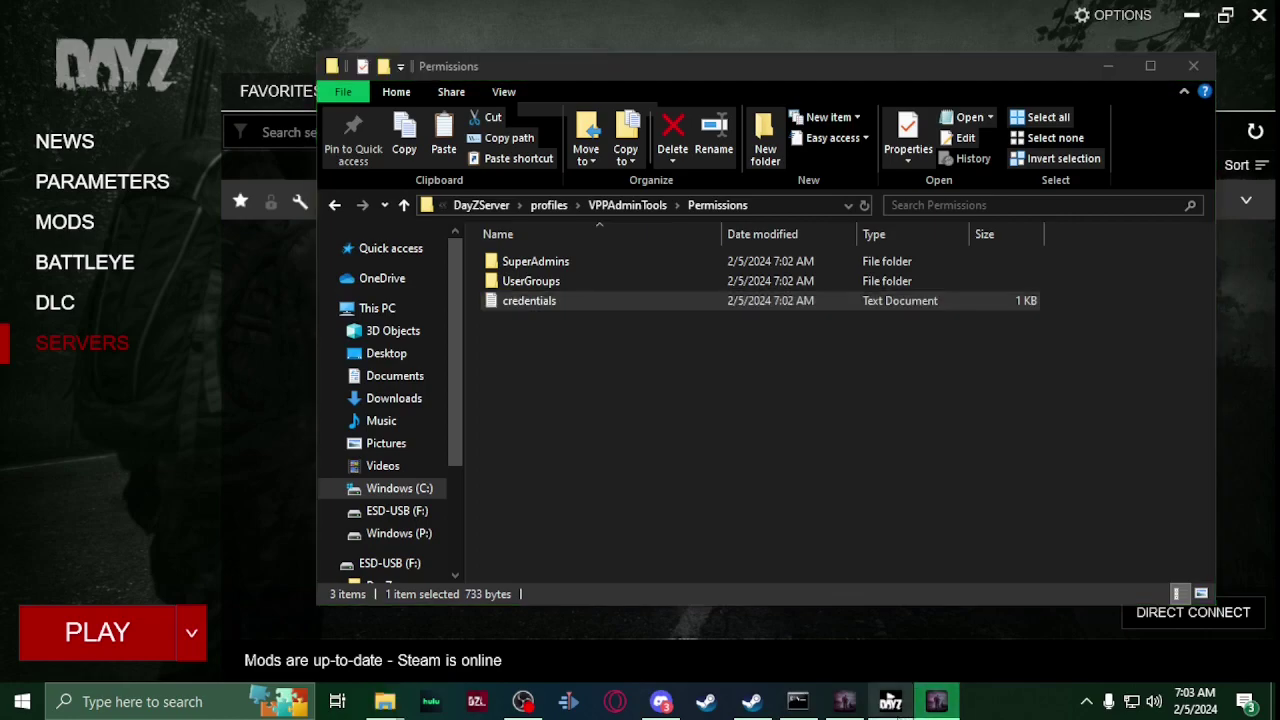